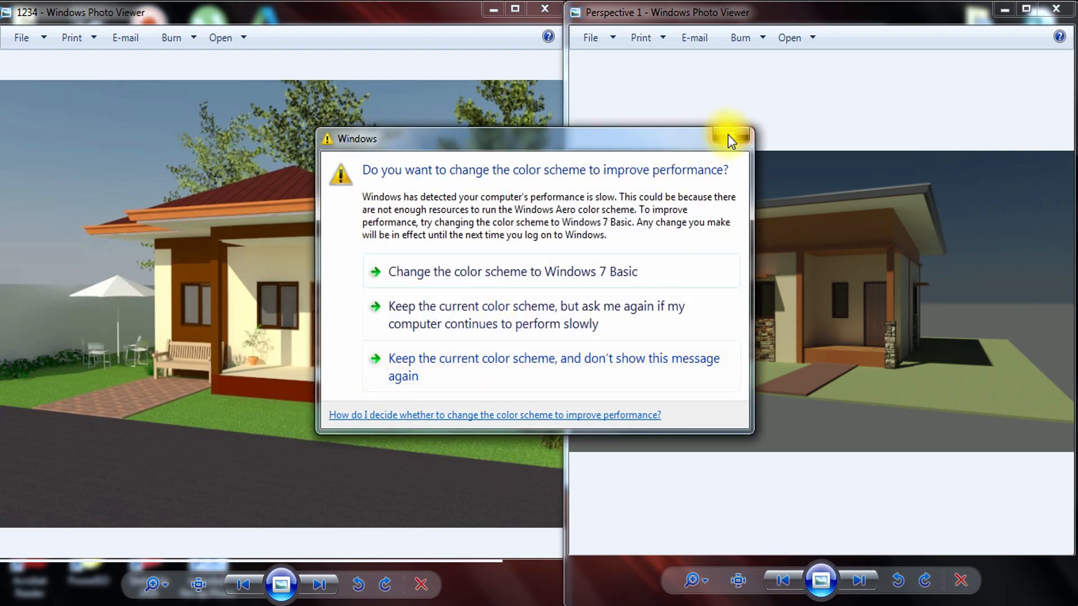
Dismiss the Windows color scheme prompt and switch to the 3d works.dwg drawing in AutoCAD
{"action": "left_click", "coordinate": [729, 135]}
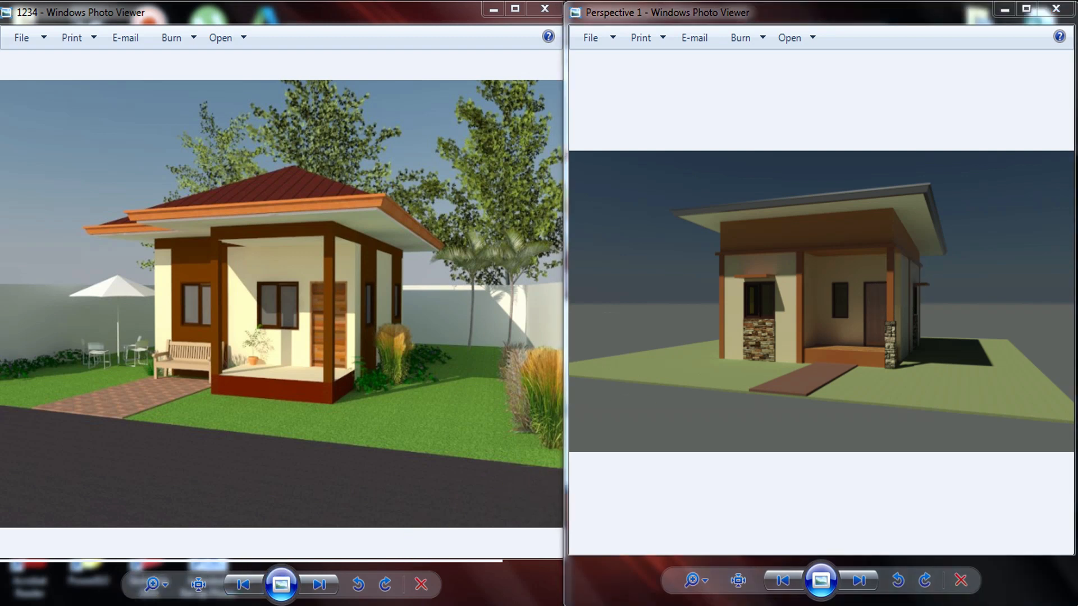
{"action": "left_click", "coordinate": [134, 592]}
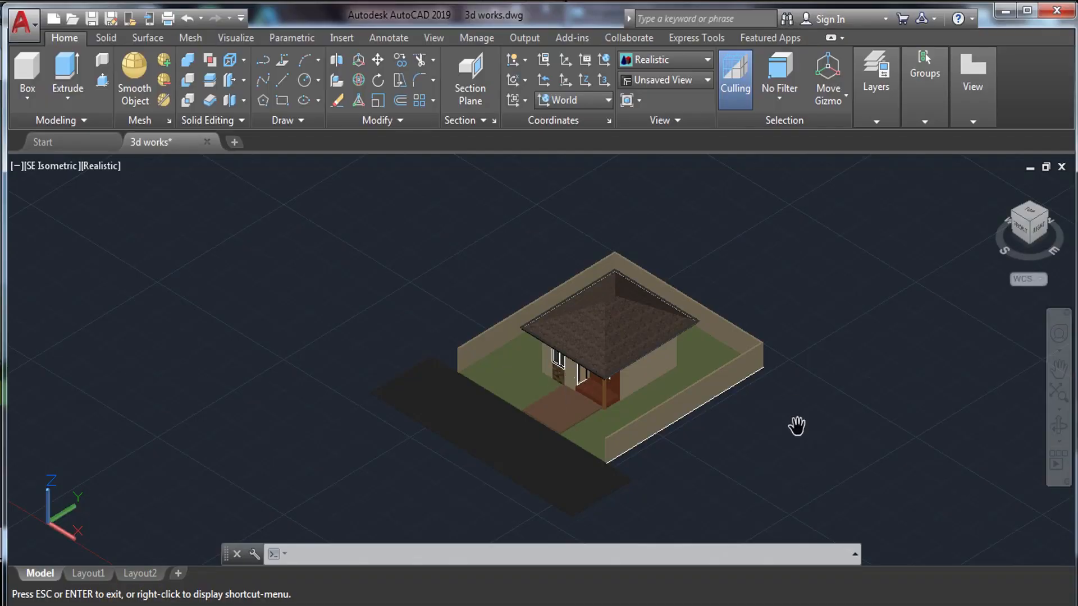
Examine the 3D house model, including its front yard, perimeter fence and road
{"action": "scroll", "coordinate": [719, 444], "scroll_direction": "up", "scroll_amount": 1}
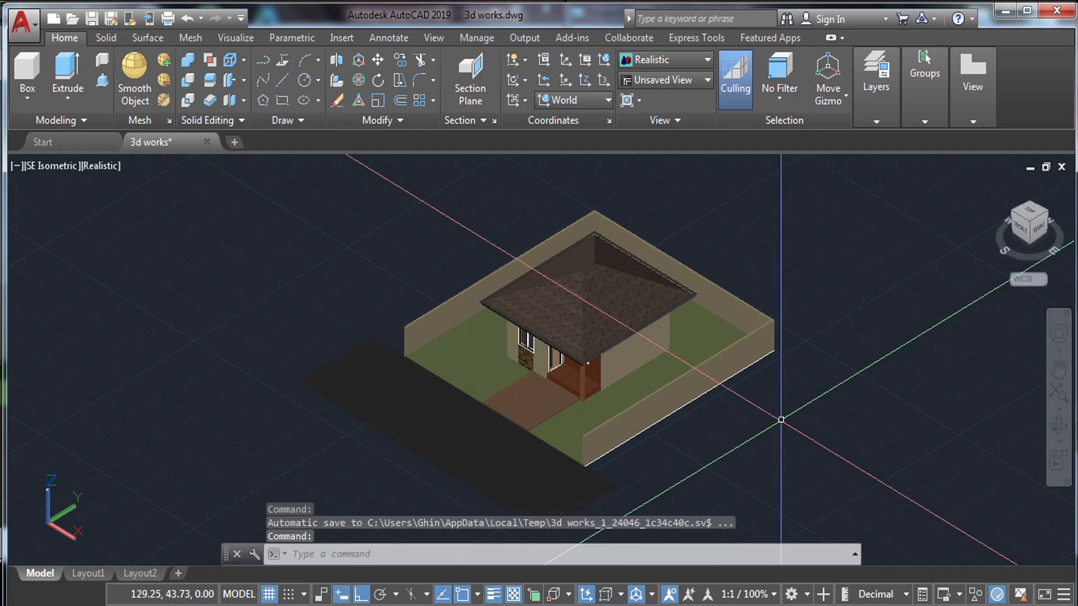
{"action": "scroll", "coordinate": [482, 370], "scroll_direction": "up", "scroll_amount": 3}
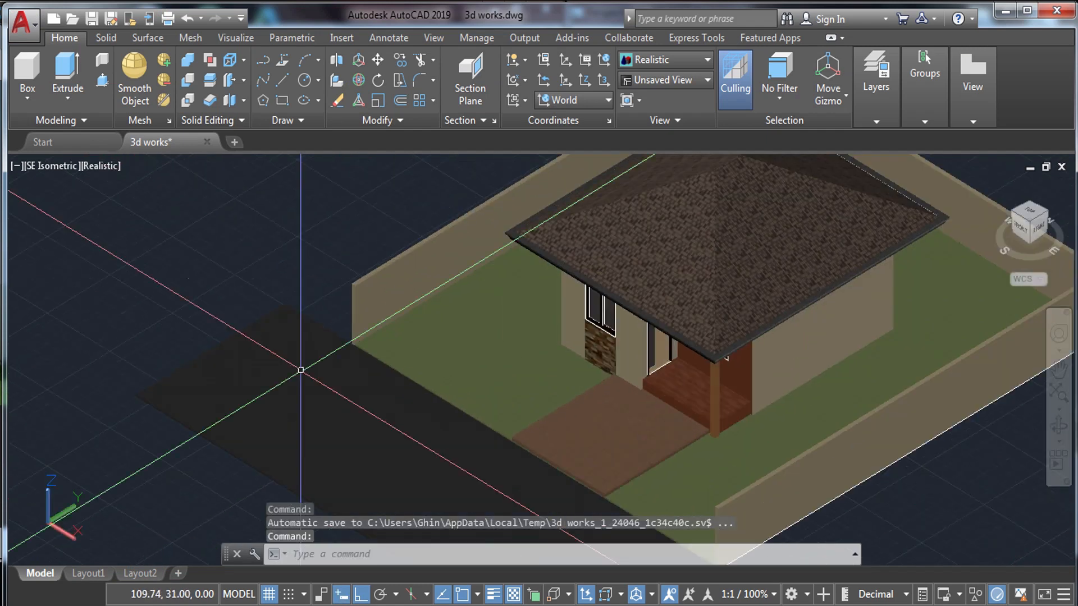
{"action": "scroll", "coordinate": [288, 361], "scroll_direction": "up", "scroll_amount": 3}
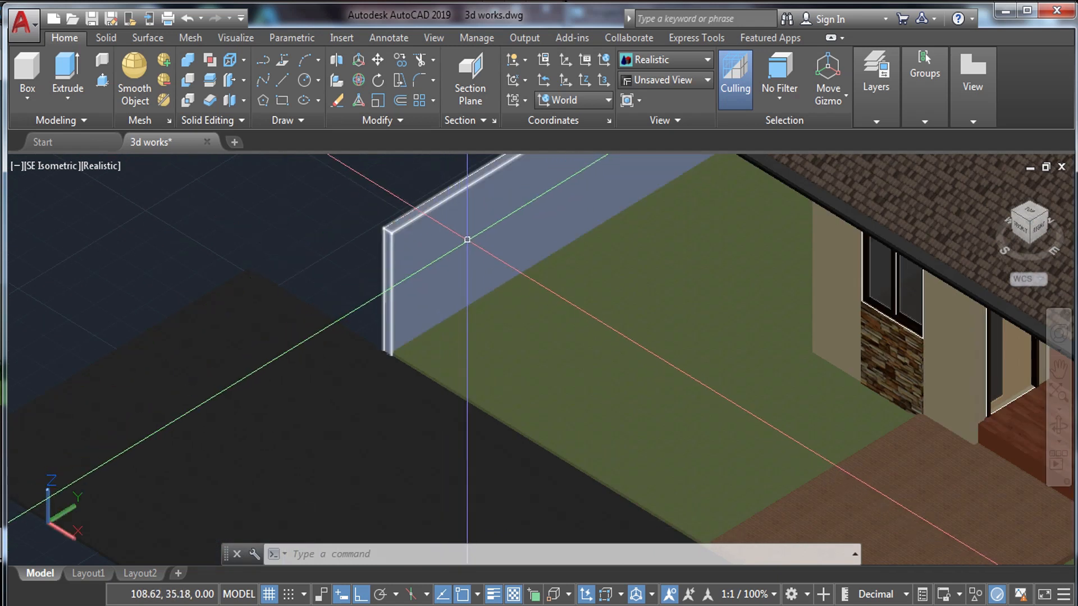
{"action": "scroll", "coordinate": [471, 234], "scroll_direction": "down", "scroll_amount": 1}
{"action": "scroll", "coordinate": [498, 262], "scroll_direction": "down", "scroll_amount": 1}
{"action": "middle_click_drag", "start_coordinate": [497, 273], "coordinate": [439, 365]}
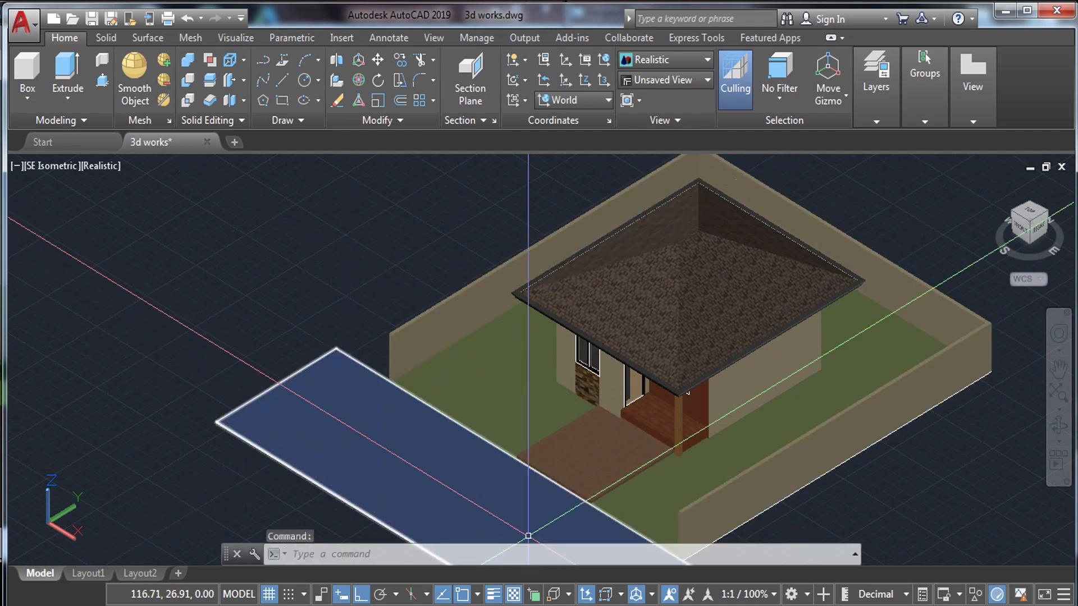
{"action": "scroll", "coordinate": [486, 376], "scroll_direction": "up", "scroll_amount": 2}
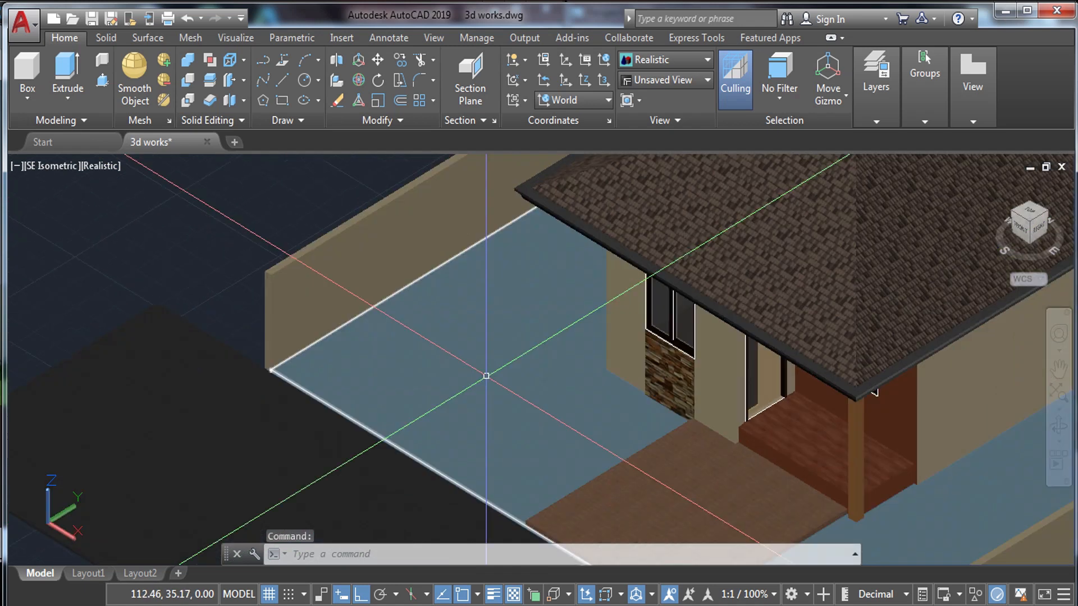
{"action": "scroll", "coordinate": [486, 376], "scroll_direction": "down", "scroll_amount": 4}
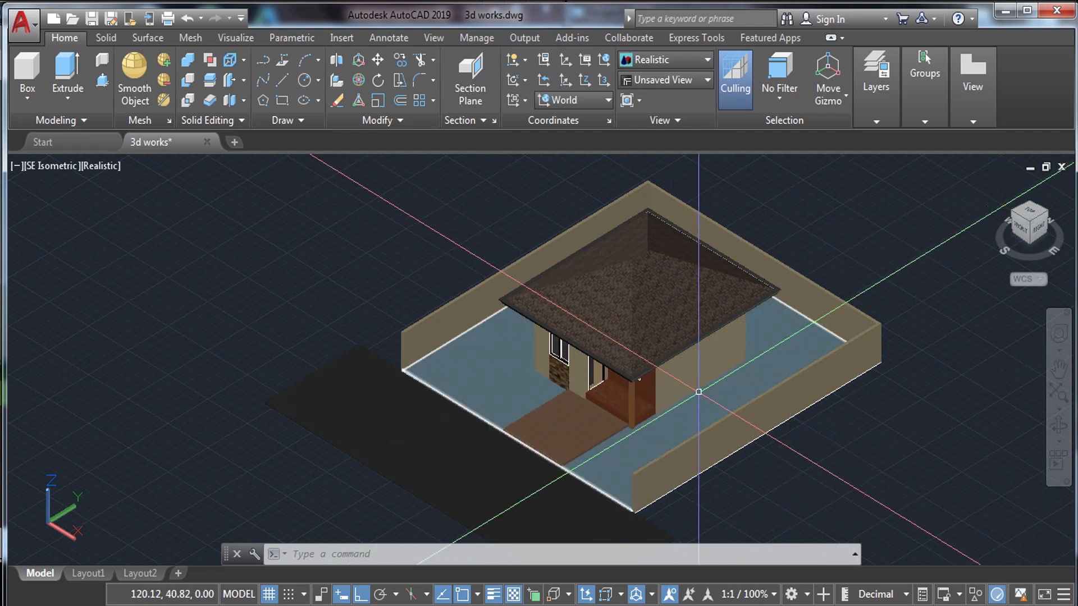
{"action": "middle_click_drag", "start_coordinate": [769, 399], "coordinate": [581, 279]}
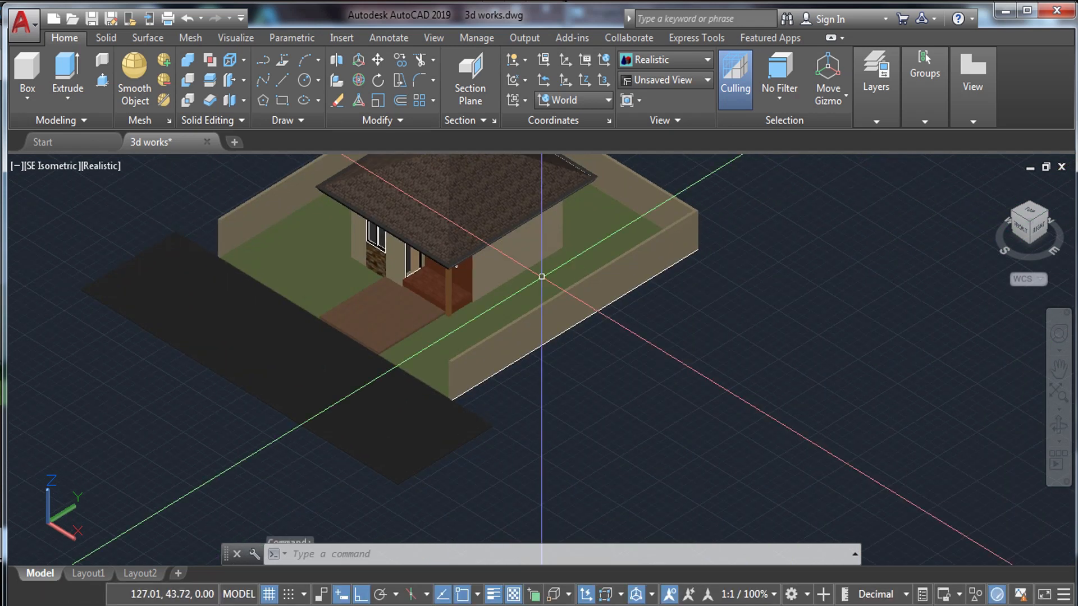
Set the visual style of the isometric view to 2D Wireframe
{"action": "left_click", "coordinate": [102, 167]}
{"action": "left_click", "coordinate": [156, 206]}
{"action": "scroll", "coordinate": [693, 414], "scroll_direction": "down", "scroll_amount": 5}
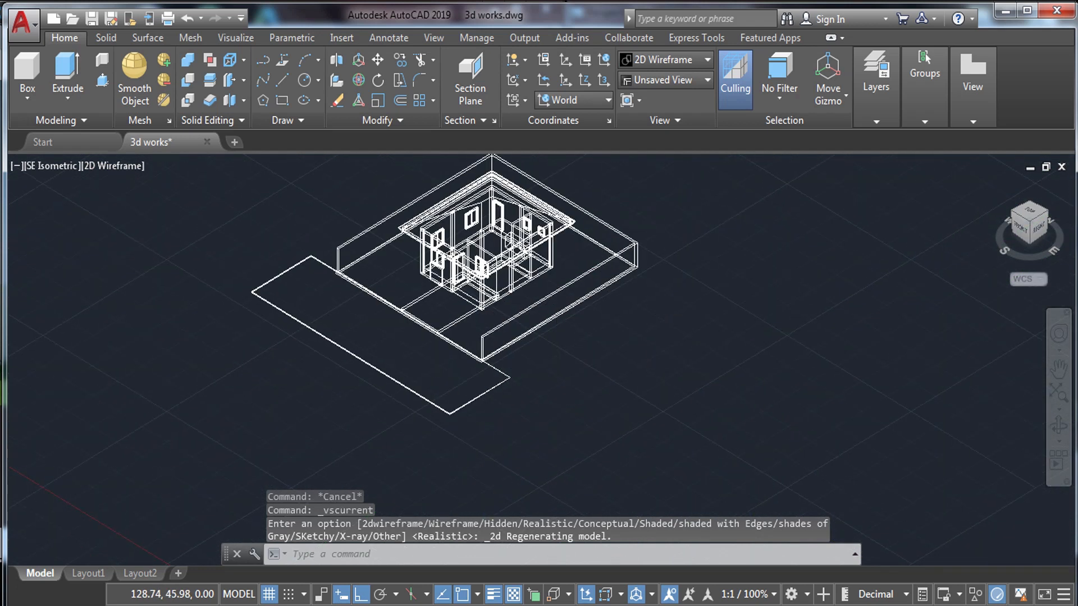
{"action": "middle_click_drag", "start_coordinate": [600, 327], "coordinate": [563, 360]}
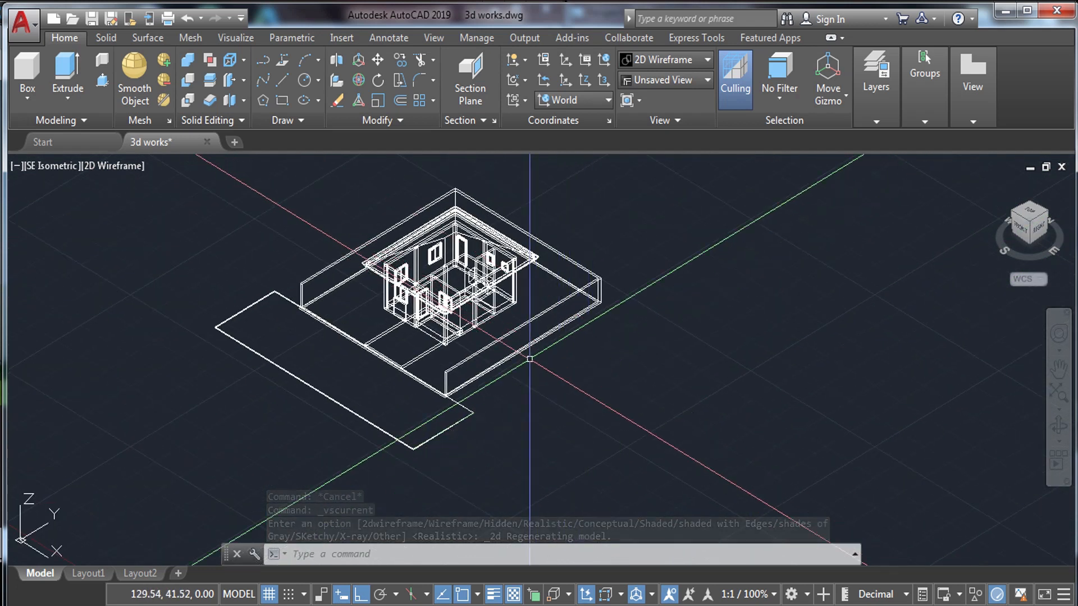
Create a square planar surface with PLANESURF on the empty ground beside the fenced lot, picking two opposite corners
{"action": "type", "text": "plane"}
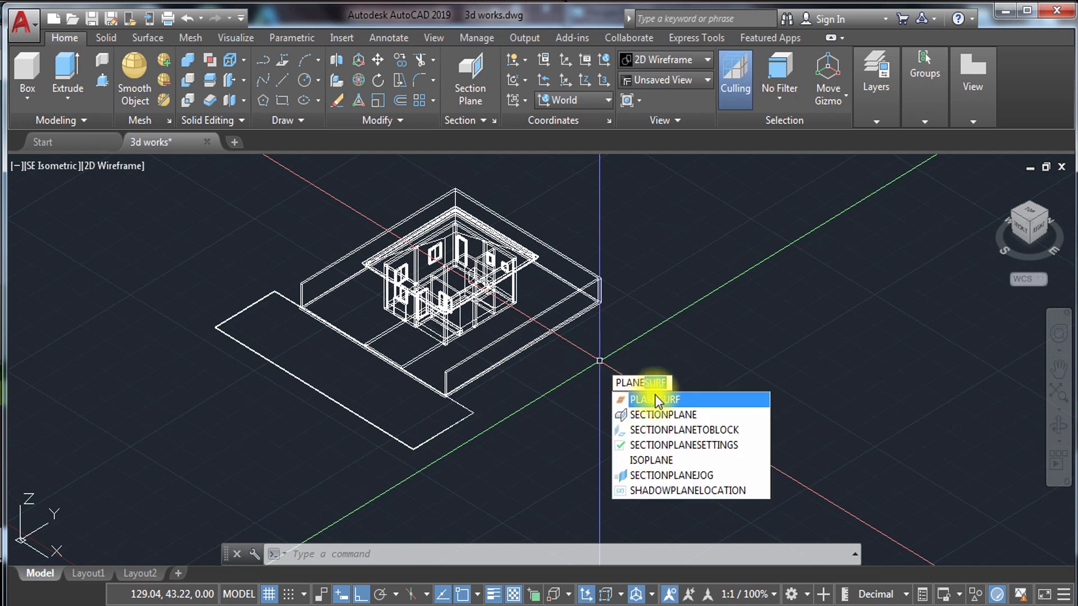
{"action": "key", "text": "Return"}
{"action": "scroll", "coordinate": [596, 392], "scroll_direction": "up", "scroll_amount": 2}
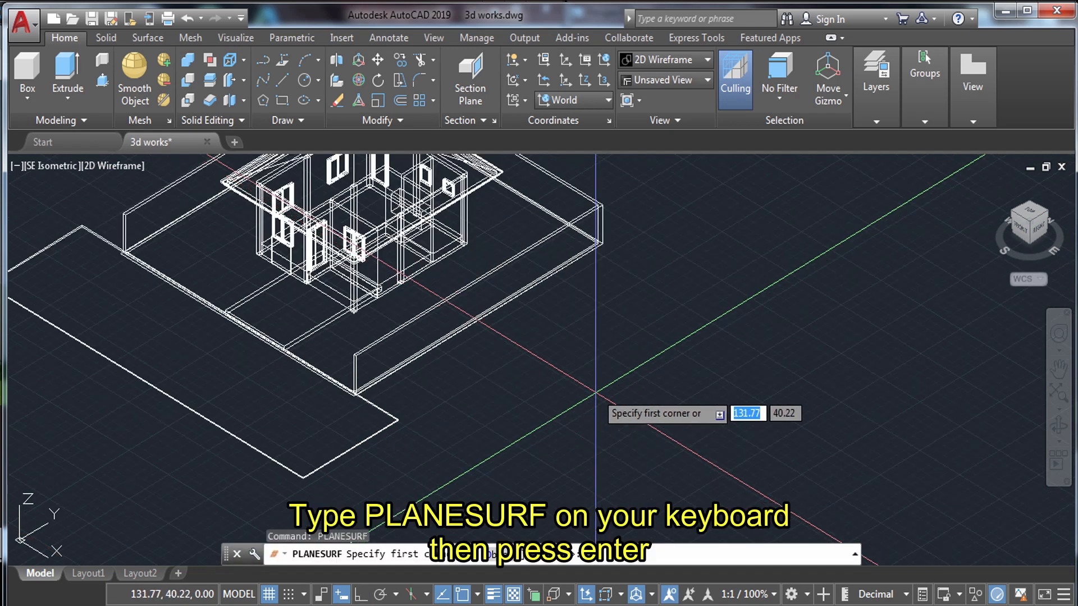
{"action": "left_click", "coordinate": [598, 341]}
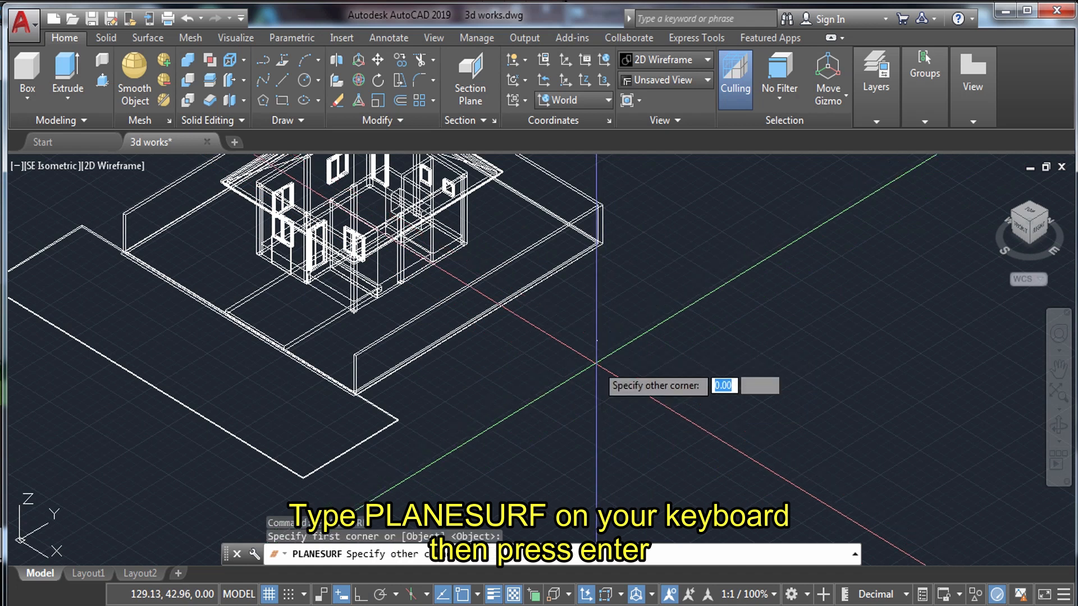
{"action": "left_click", "coordinate": [601, 418]}
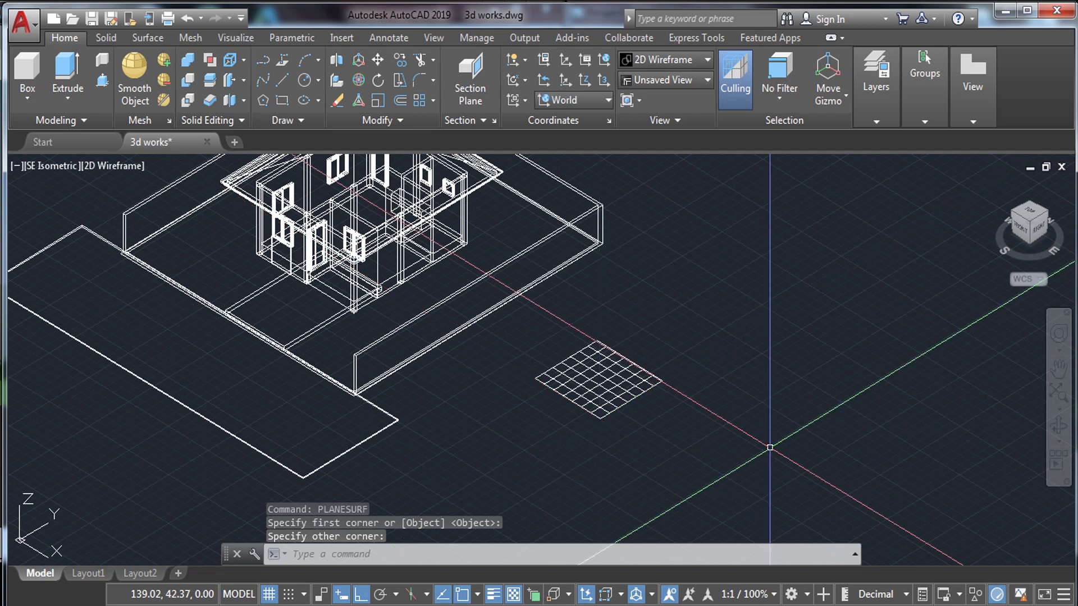
Switch the viewport to the Top view with the new planar surface in view
{"action": "scroll", "coordinate": [588, 387], "scroll_direction": "up", "scroll_amount": 3}
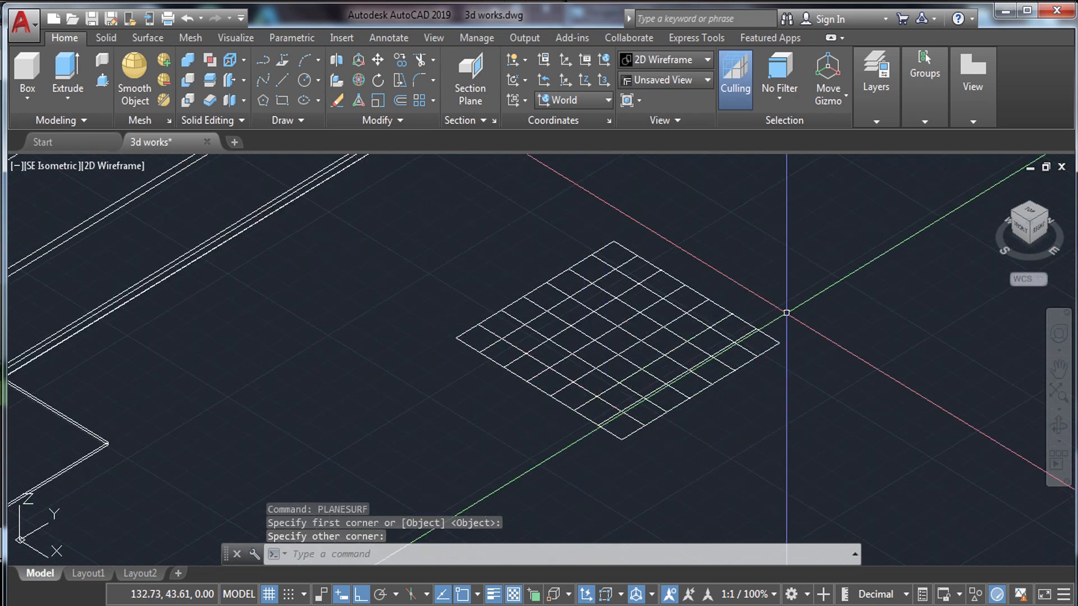
{"action": "left_click", "coordinate": [51, 169]}
{"action": "left_click", "coordinate": [130, 211]}
{"action": "middle_click_drag", "start_coordinate": [568, 343], "coordinate": [2, 277]}
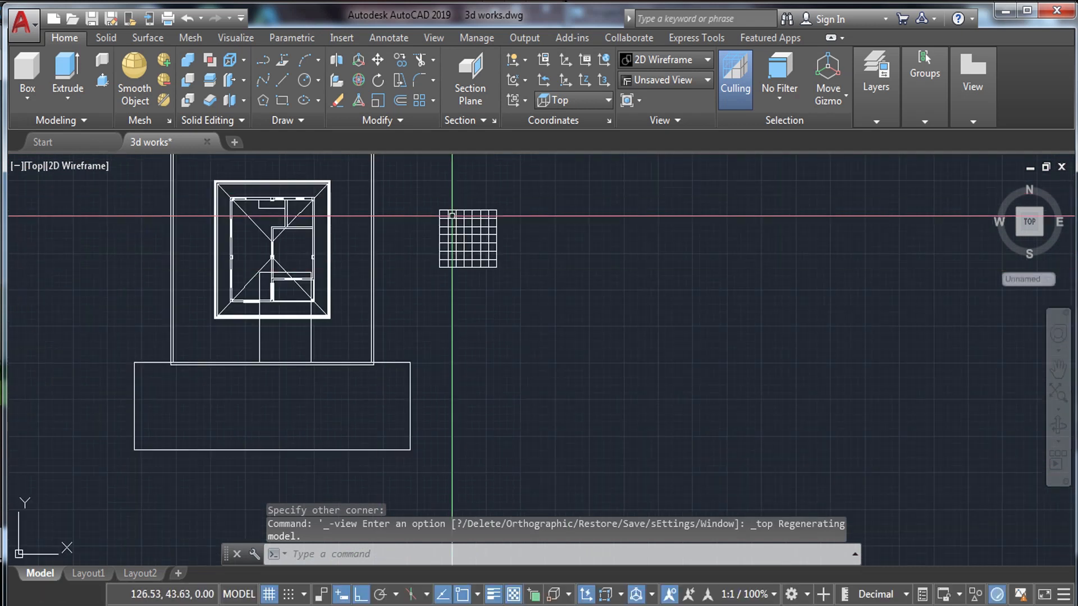
{"action": "scroll", "coordinate": [478, 222], "scroll_direction": "up", "scroll_amount": 4}
{"action": "scroll", "coordinate": [565, 250], "scroll_direction": "up", "scroll_amount": 4}
{"action": "middle_click_drag", "start_coordinate": [564, 286], "coordinate": [681, 293]}
{"action": "scroll", "coordinate": [681, 293], "scroll_direction": "down", "scroll_amount": 2}
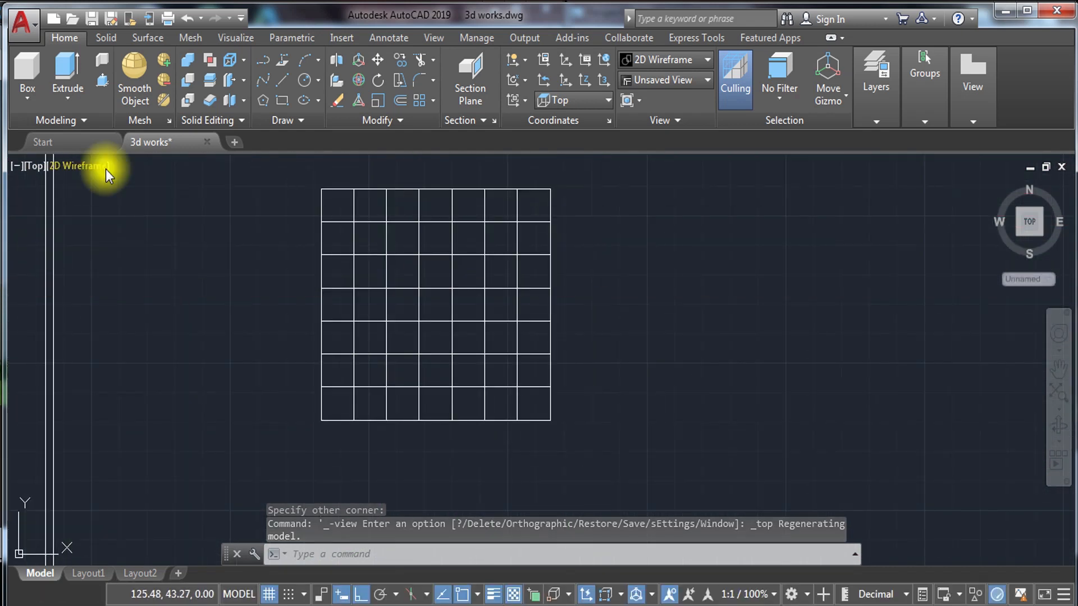
Set the visual style of the top view to Realistic
{"action": "left_click", "coordinate": [60, 167]}
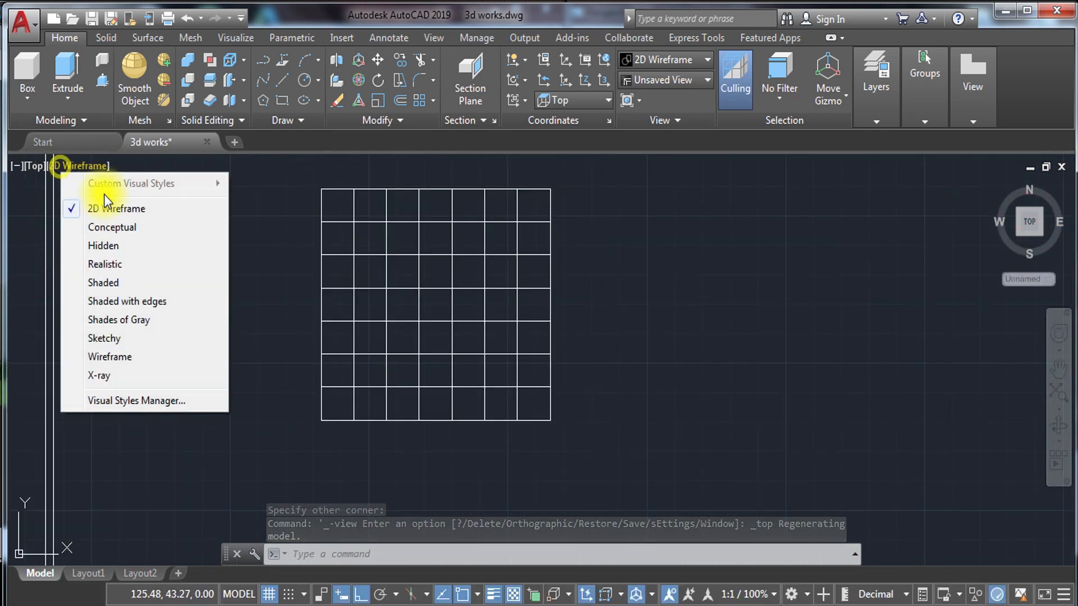
{"action": "left_click", "coordinate": [106, 264]}
{"action": "middle_click_drag", "start_coordinate": [329, 322], "coordinate": [484, 330]}
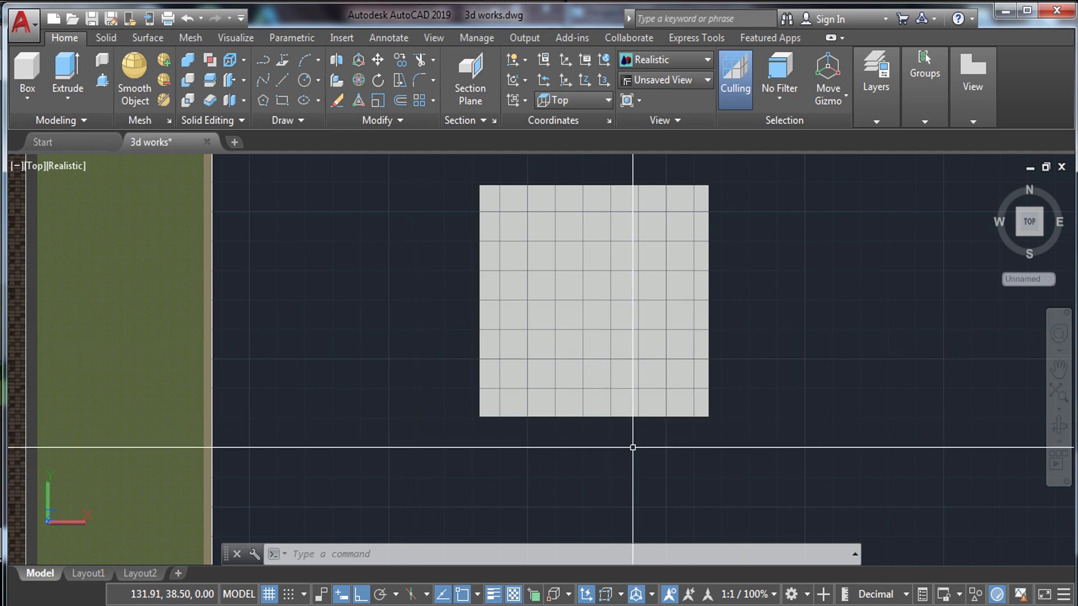
{"action": "middle_click_drag", "start_coordinate": [438, 462], "coordinate": [476, 464]}
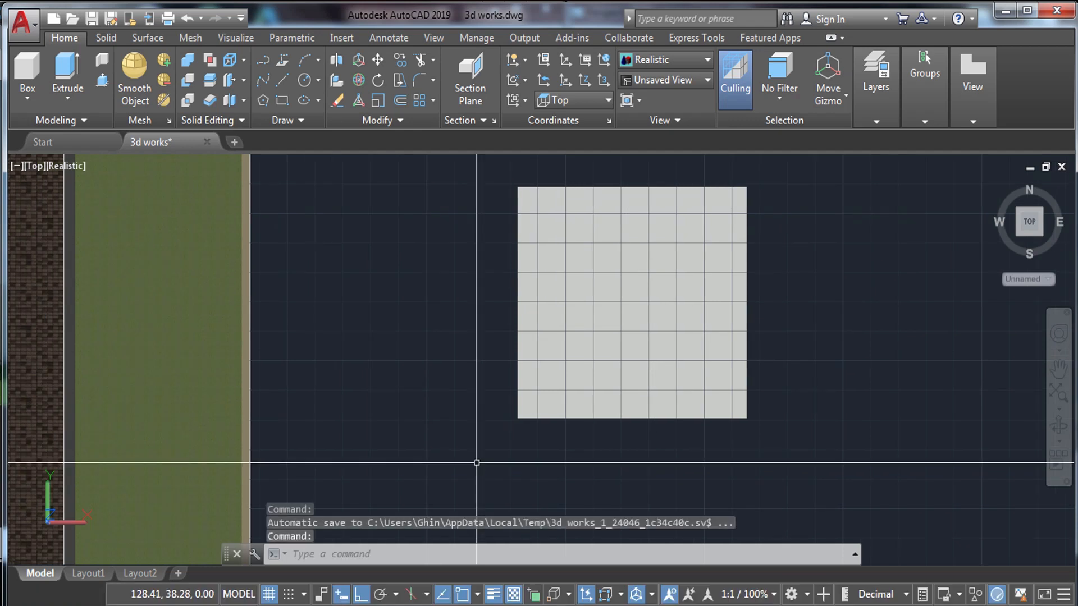
{"action": "middle_click_drag", "start_coordinate": [454, 409], "coordinate": [382, 427]}
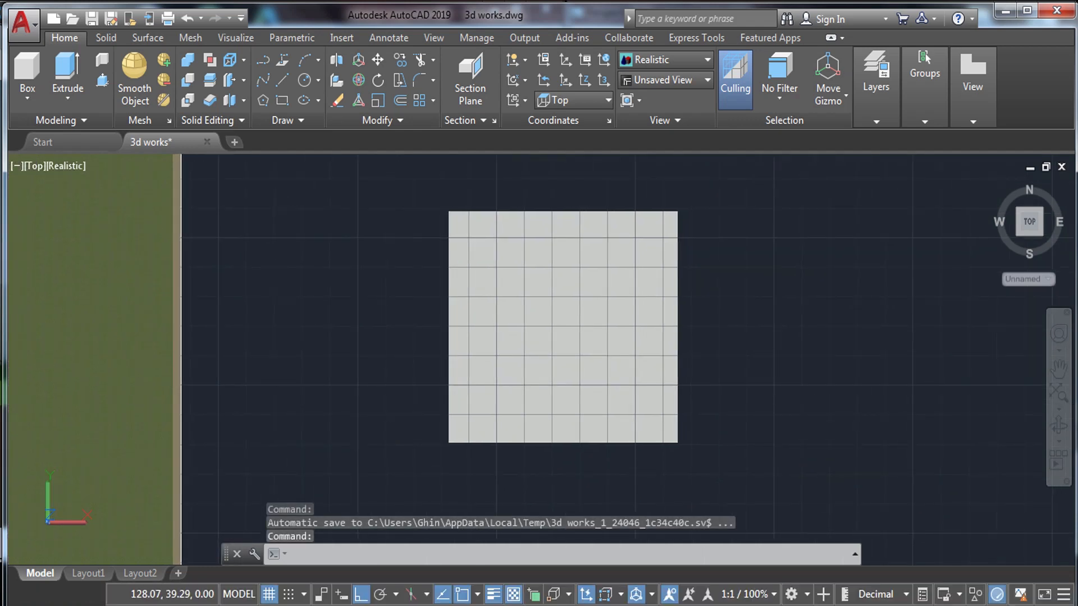
Open the Materials Browser with RMAT and duplicate the Global material among the document materials
{"action": "type", "text": "RMAT"}
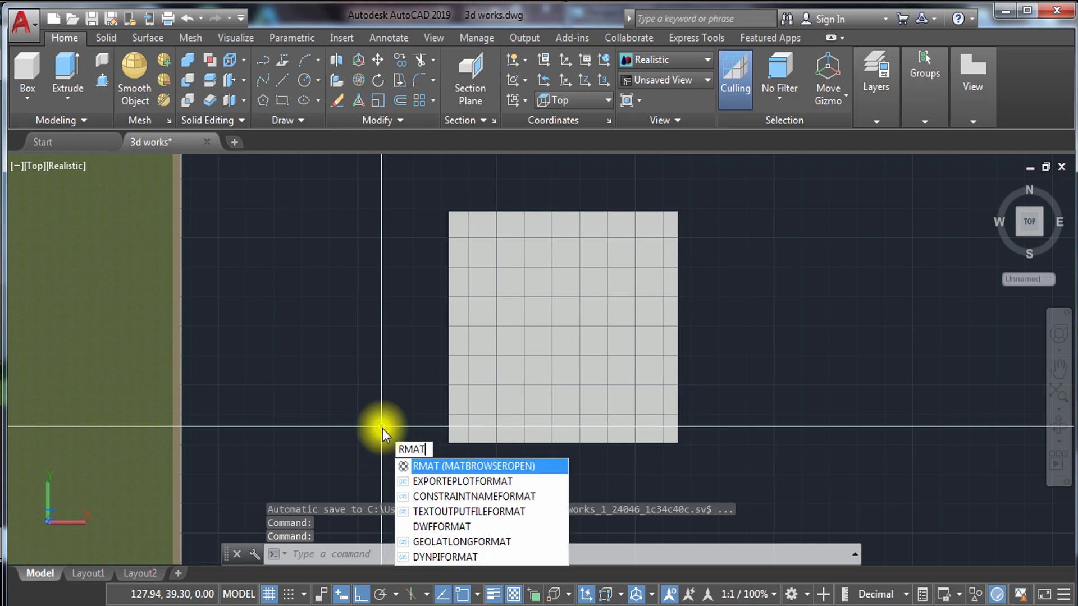
{"action": "key", "text": "Return"}
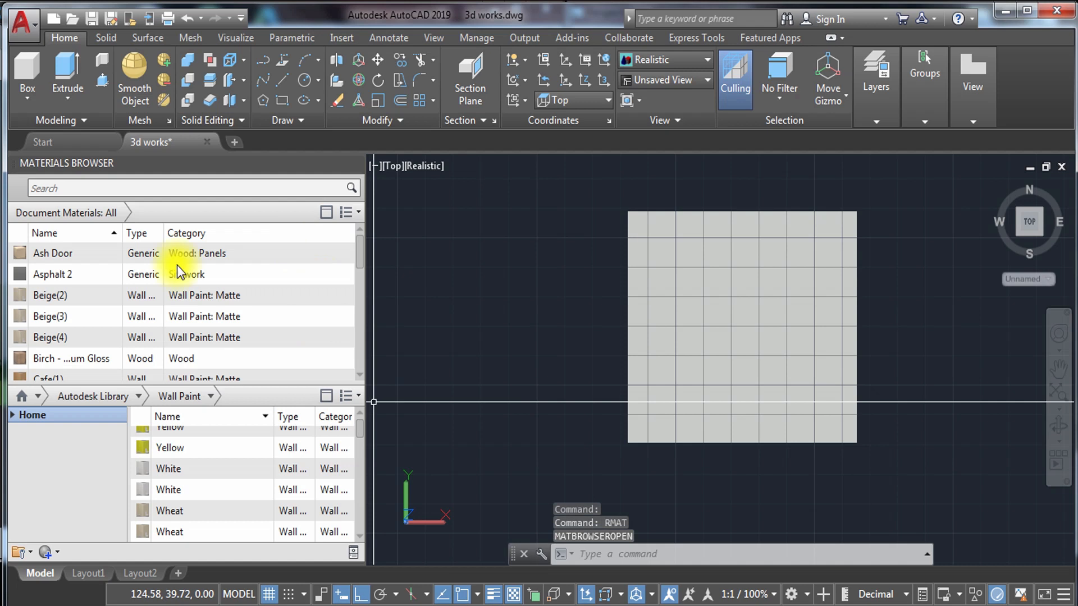
{"action": "left_click_drag", "start_coordinate": [358, 265], "coordinate": [365, 287]}
{"action": "left_click", "coordinate": [84, 321]}
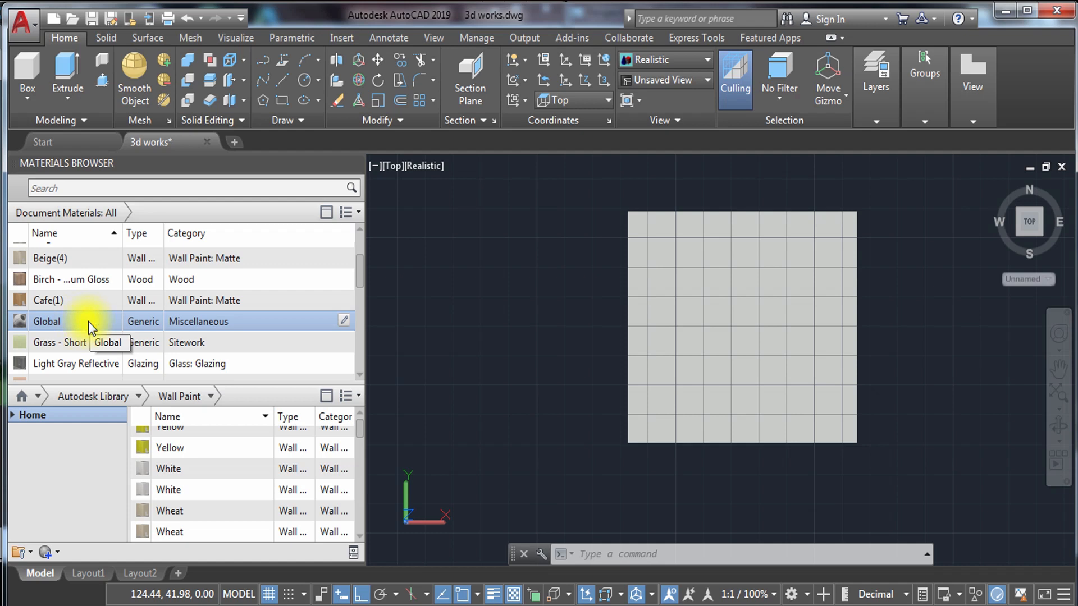
{"action": "right_click", "coordinate": [91, 328]}
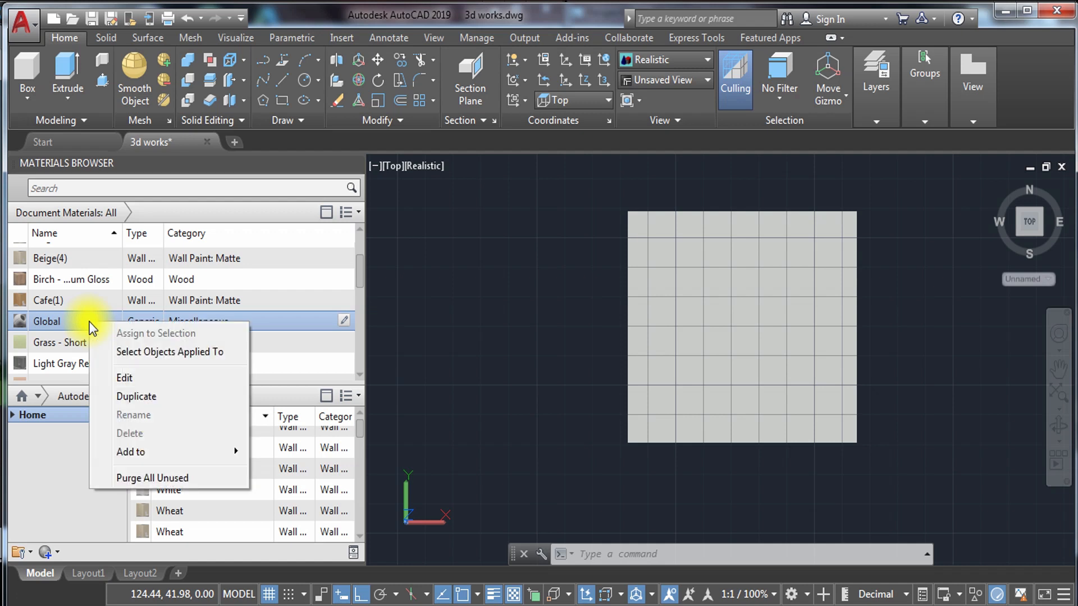
{"action": "left_click", "coordinate": [133, 396]}
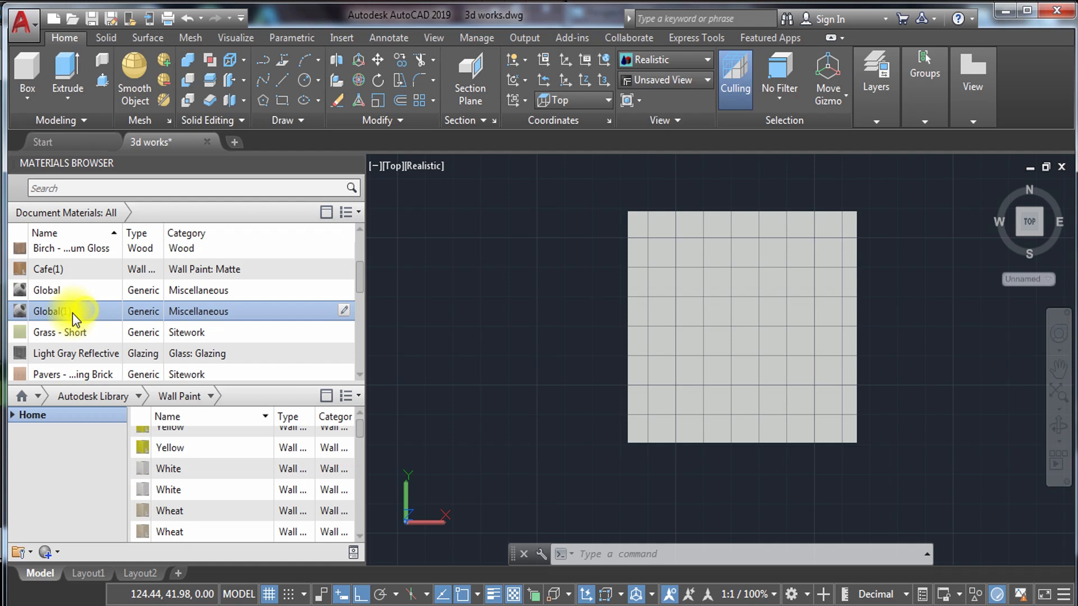
Rename the duplicated Global material as "tree 1"
{"action": "right_click", "coordinate": [70, 312]}
{"action": "left_click", "coordinate": [118, 397]}
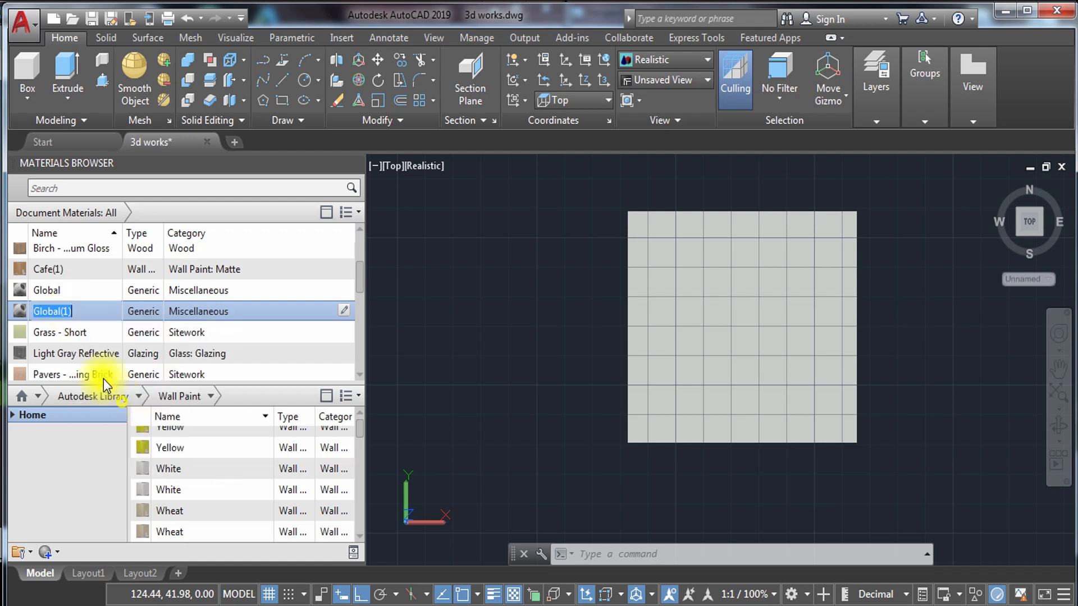
{"action": "type", "text": "yel"}
{"action": "key", "text": "BackSpace"}
{"action": "key", "text": "BackSpace"}
{"action": "key", "text": "BackSpace"}
{"action": "type", "text": "tree"}
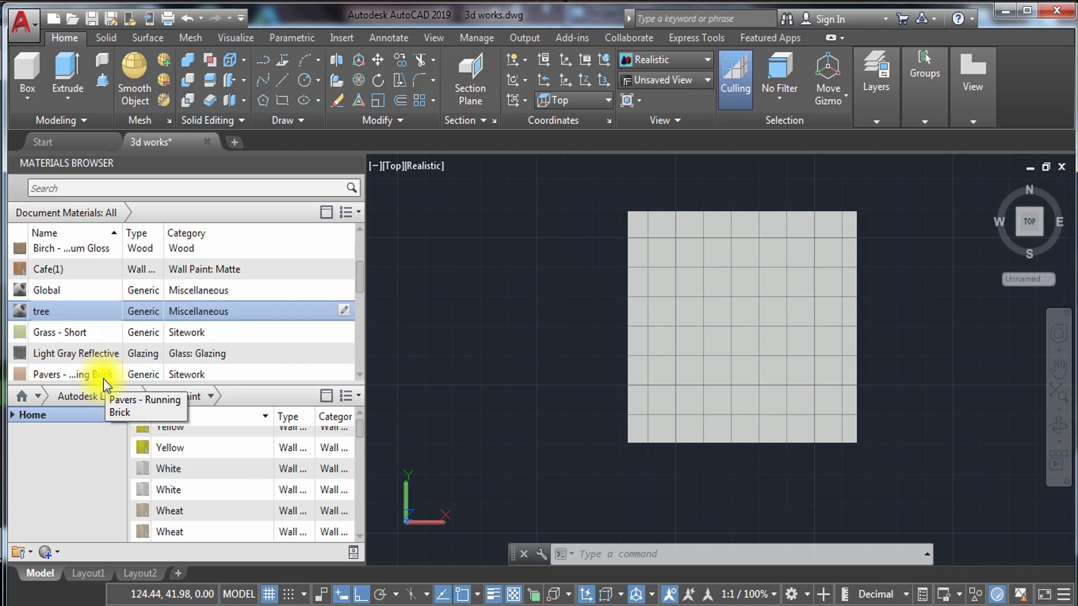
{"action": "type", "text": " 1"}
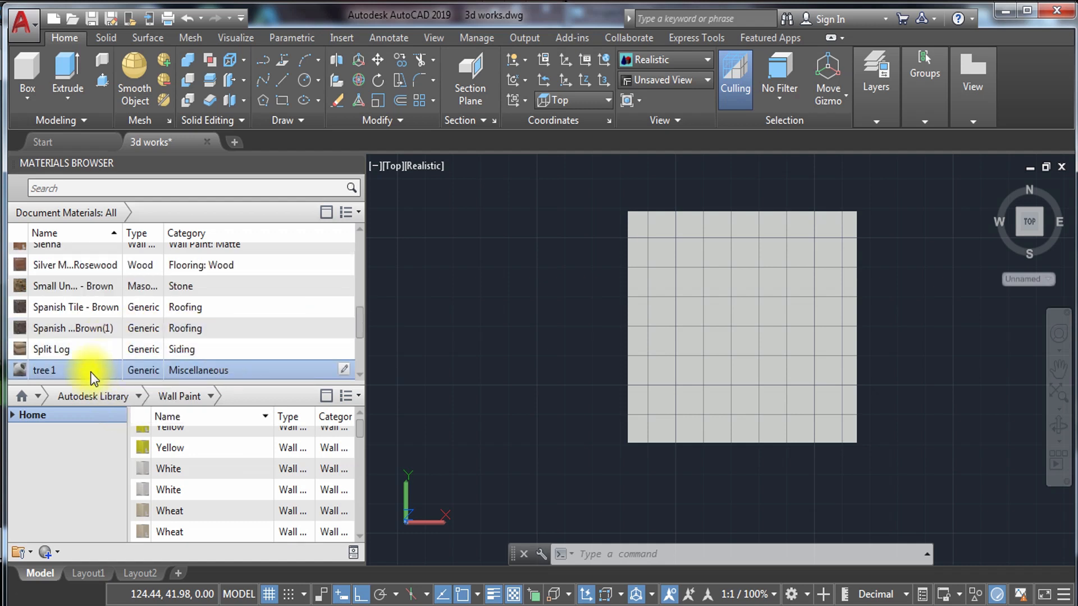
Assign the image t1 from the desktop folder Trees for CAD as the generic image of the tree 1 material
{"action": "double_click", "coordinate": [91, 371]}
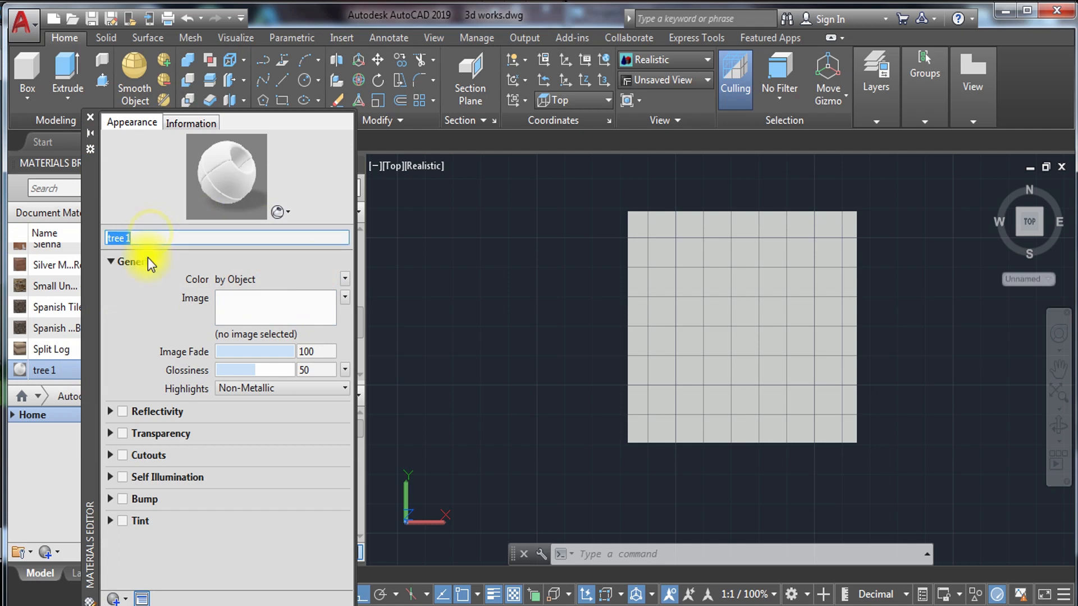
{"action": "left_click", "coordinate": [253, 309]}
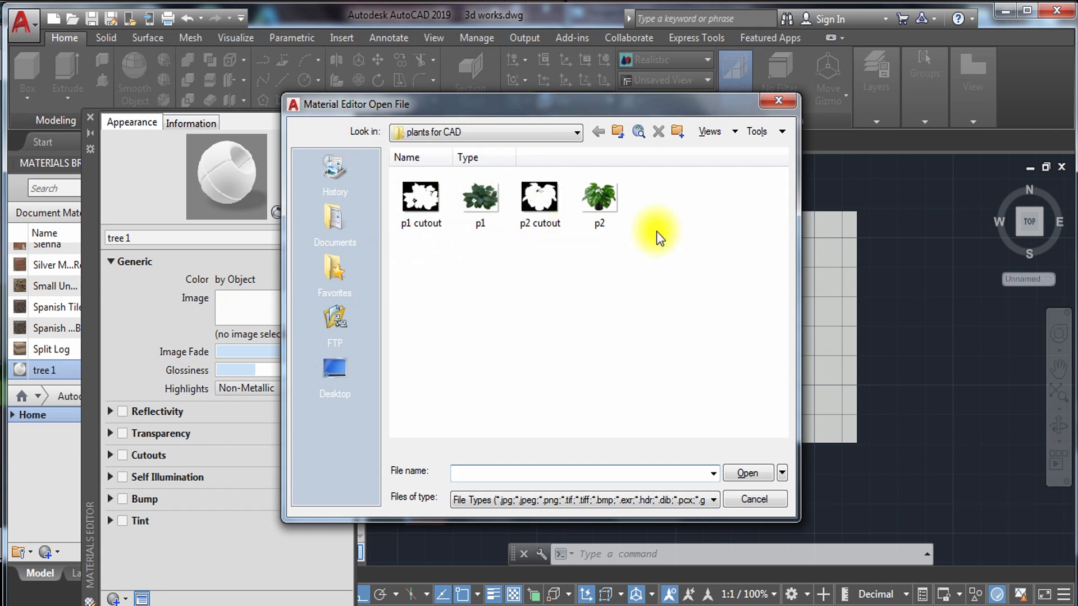
{"action": "left_click", "coordinate": [331, 370]}
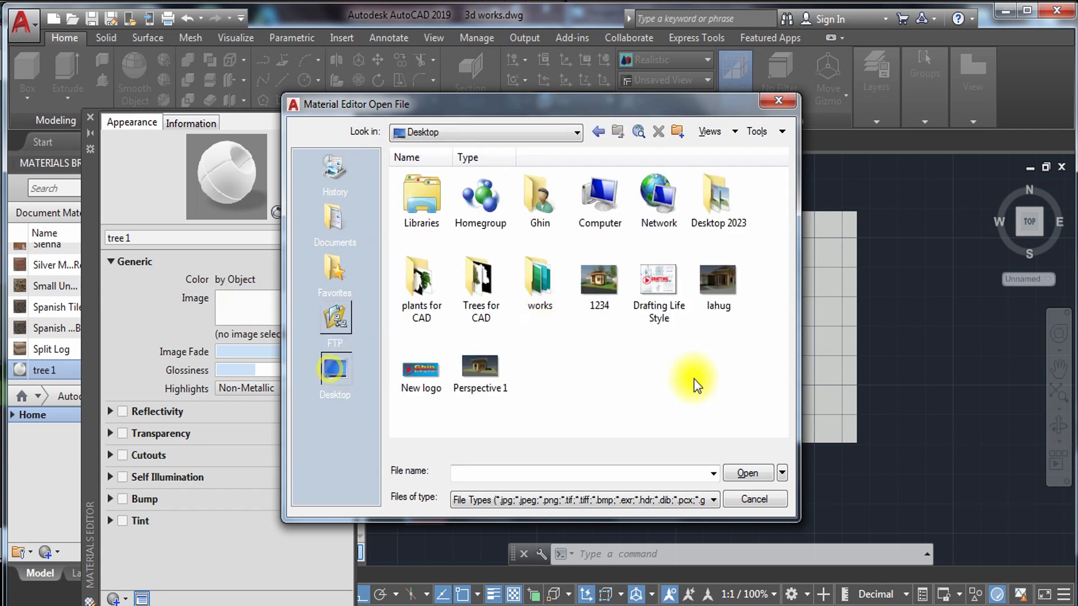
{"action": "double_click", "coordinate": [482, 284]}
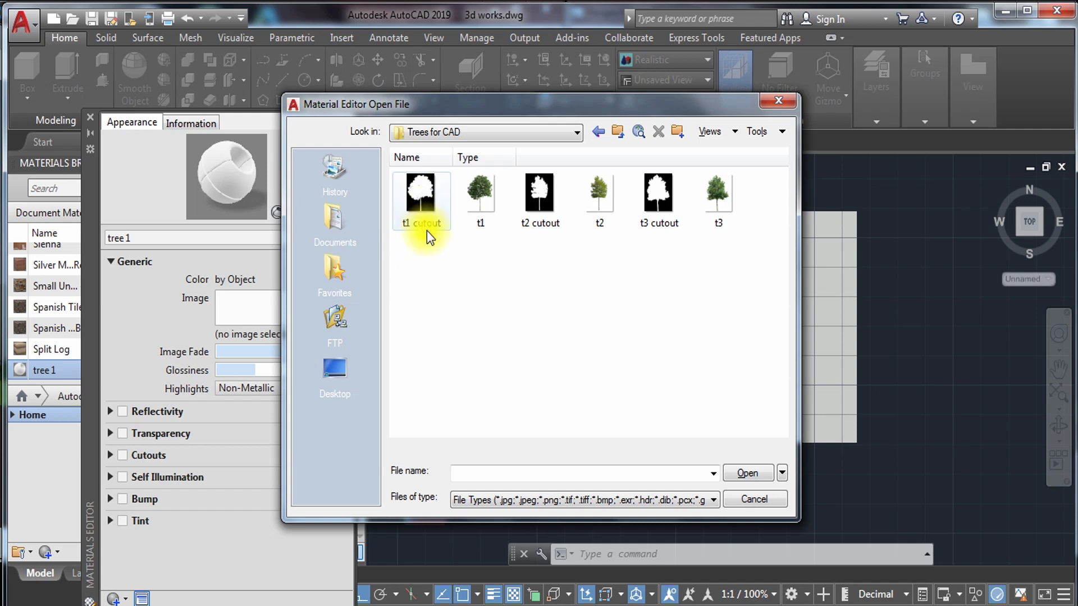
{"action": "left_click", "coordinate": [481, 211]}
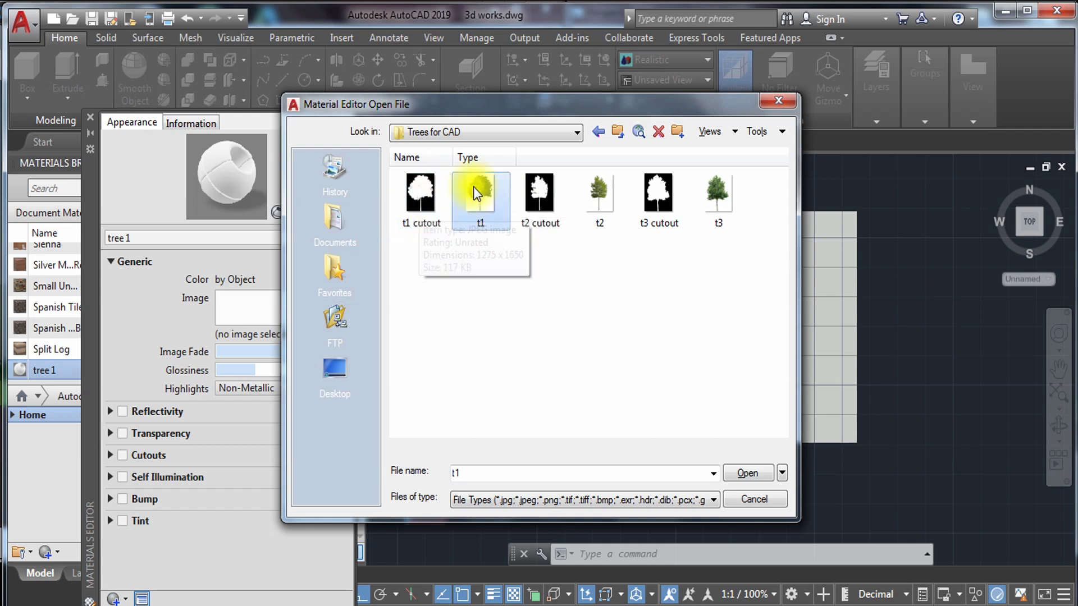
{"action": "left_click", "coordinate": [461, 316]}
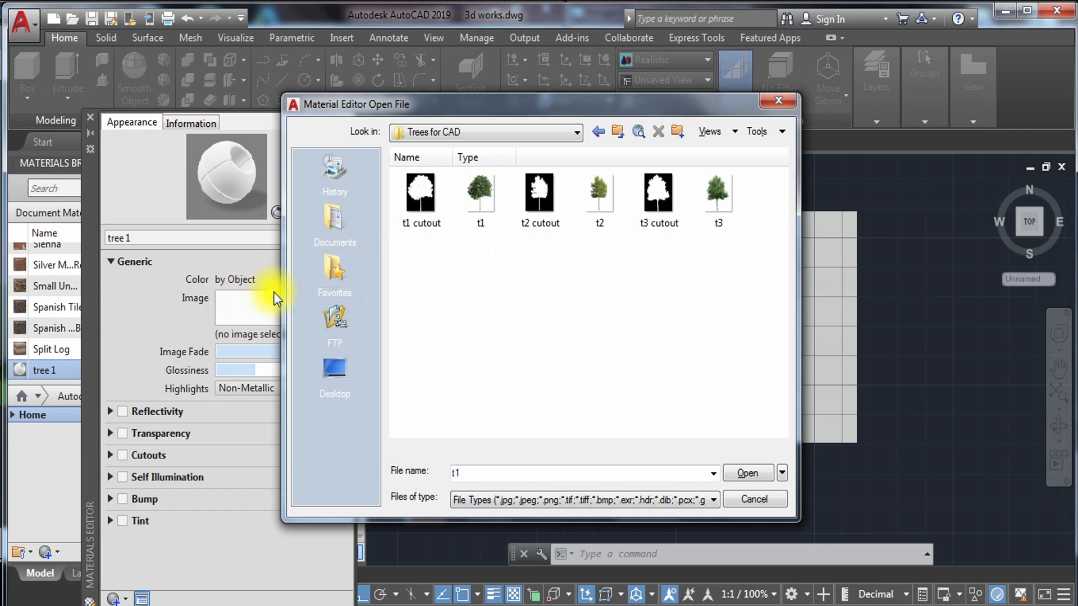
{"action": "left_click", "coordinate": [479, 202]}
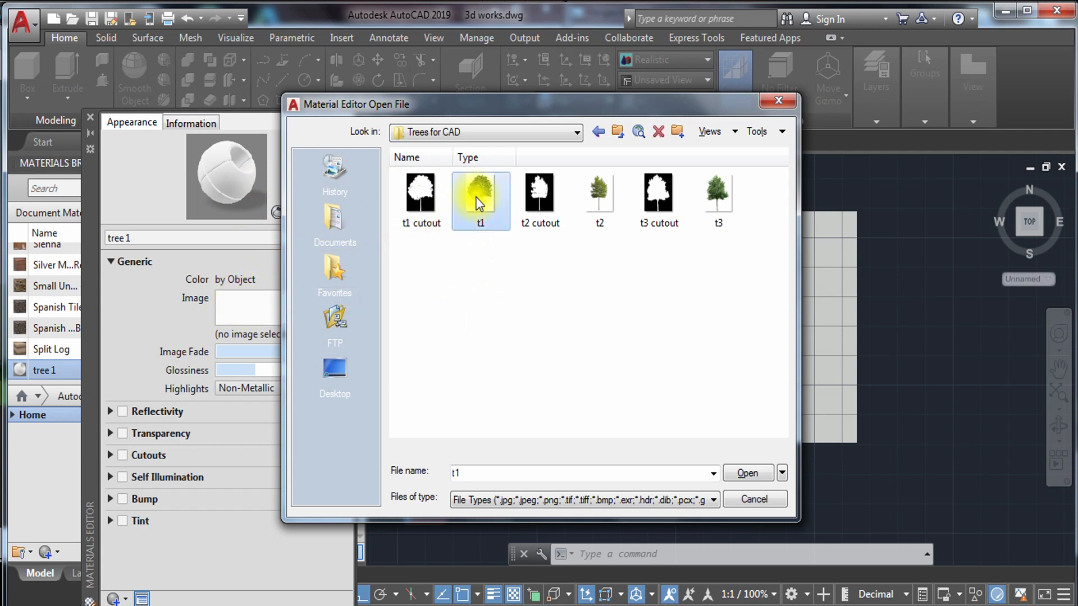
{"action": "left_click", "coordinate": [745, 473]}
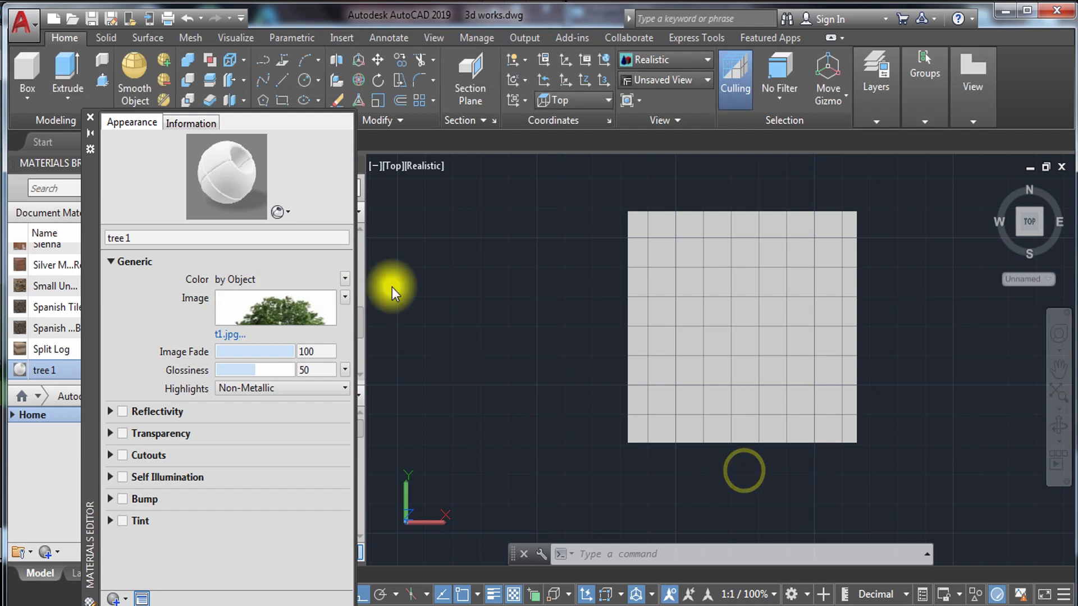
Enable Cutouts for the tree 1 material with the t1 cutout image and close the material editor
{"action": "left_click", "coordinate": [123, 455]}
{"action": "left_click", "coordinate": [249, 473]}
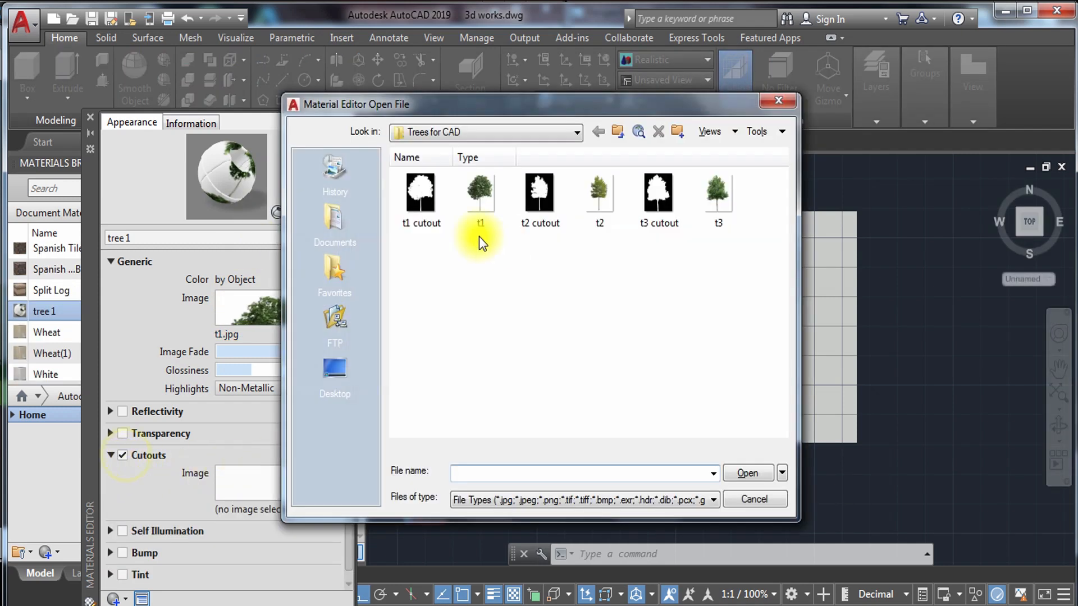
{"action": "left_click", "coordinate": [421, 202]}
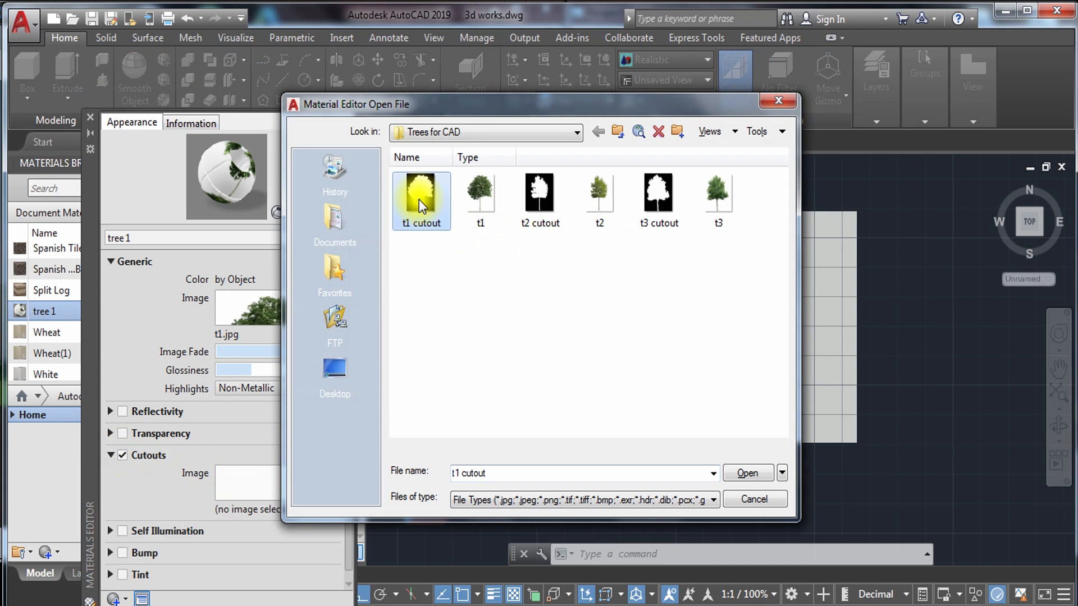
{"action": "left_click", "coordinate": [747, 473]}
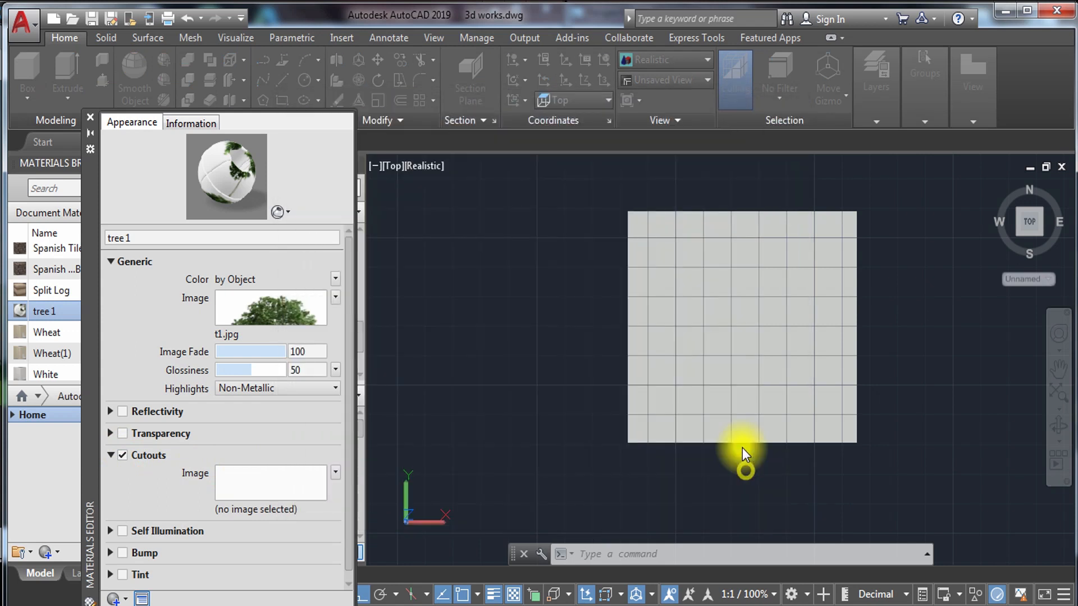
{"action": "left_click", "coordinate": [120, 238]}
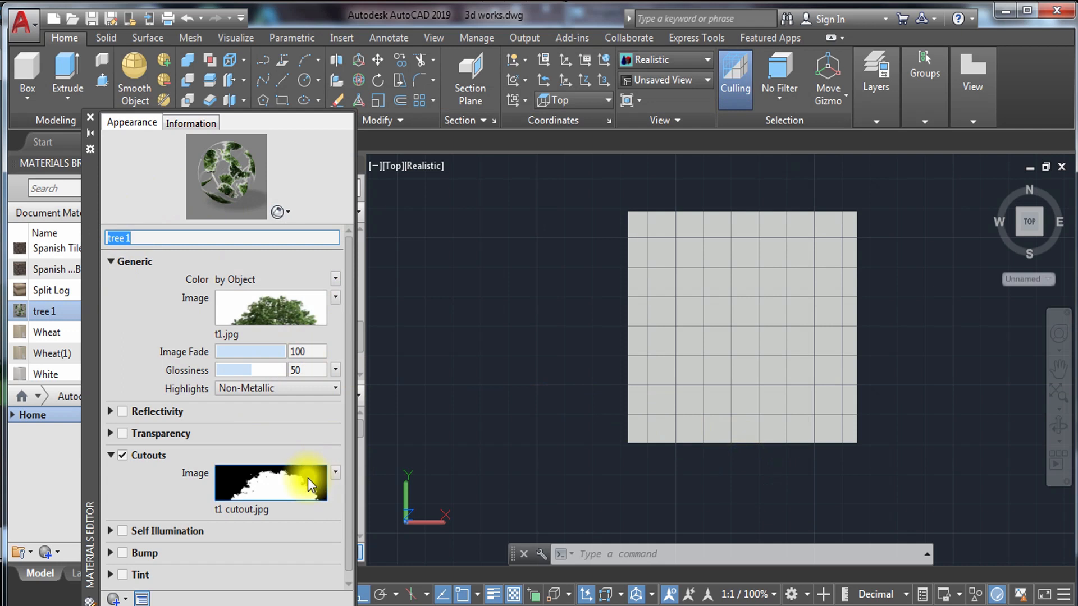
{"action": "left_click", "coordinate": [89, 149]}
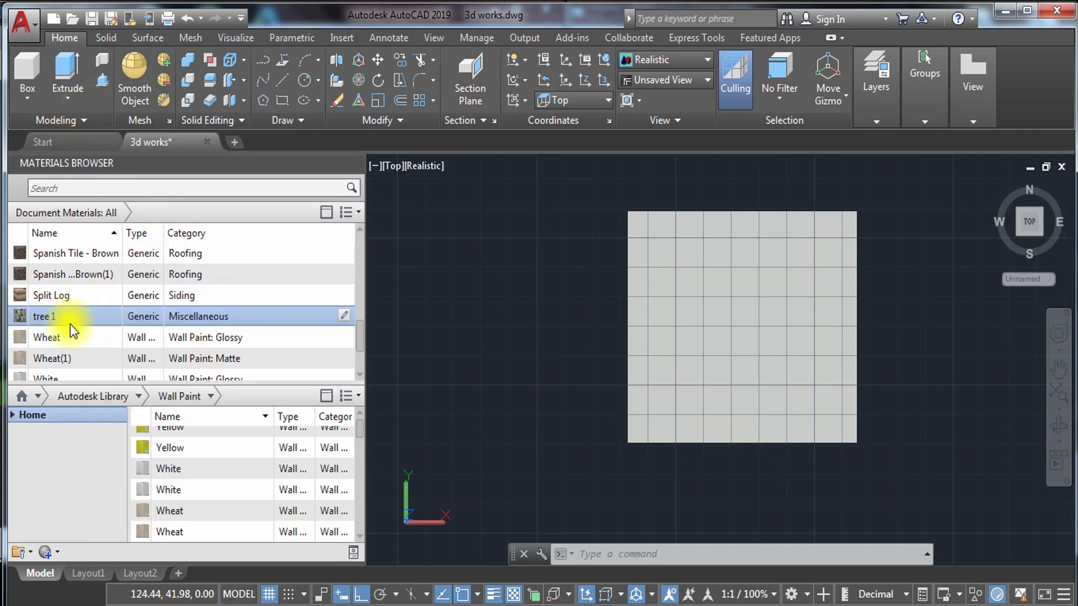
Apply the tree 1 material to the square planar surface
{"action": "left_click_drag", "start_coordinate": [77, 316], "coordinate": [408, 344]}
{"action": "left_click_drag", "start_coordinate": [654, 306], "coordinate": [671, 305]}
{"action": "left_click_drag", "start_coordinate": [708, 348], "coordinate": [709, 348]}
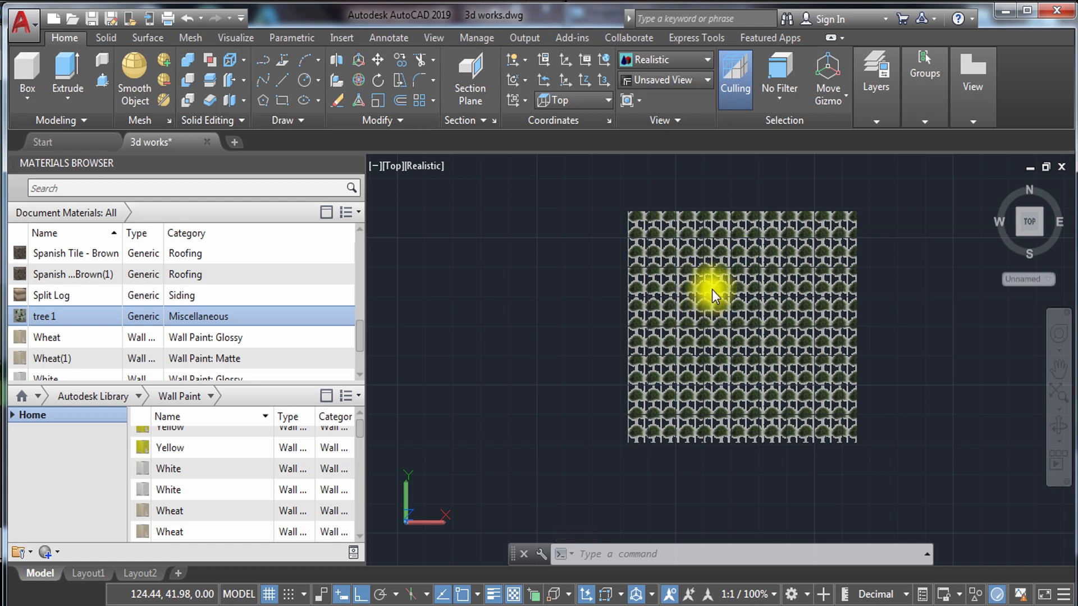
Start material mapping on the planar surface and stretch the map frame to about 2.5 times the surface's width and nearly twice its height
{"action": "left_click", "coordinate": [711, 315]}
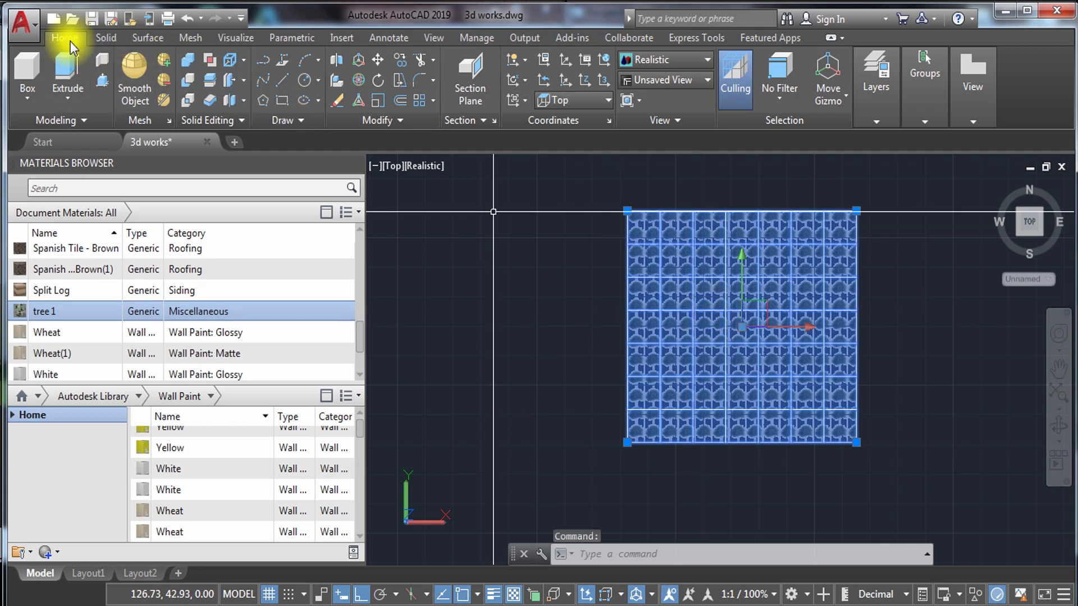
{"action": "left_click", "coordinate": [236, 38]}
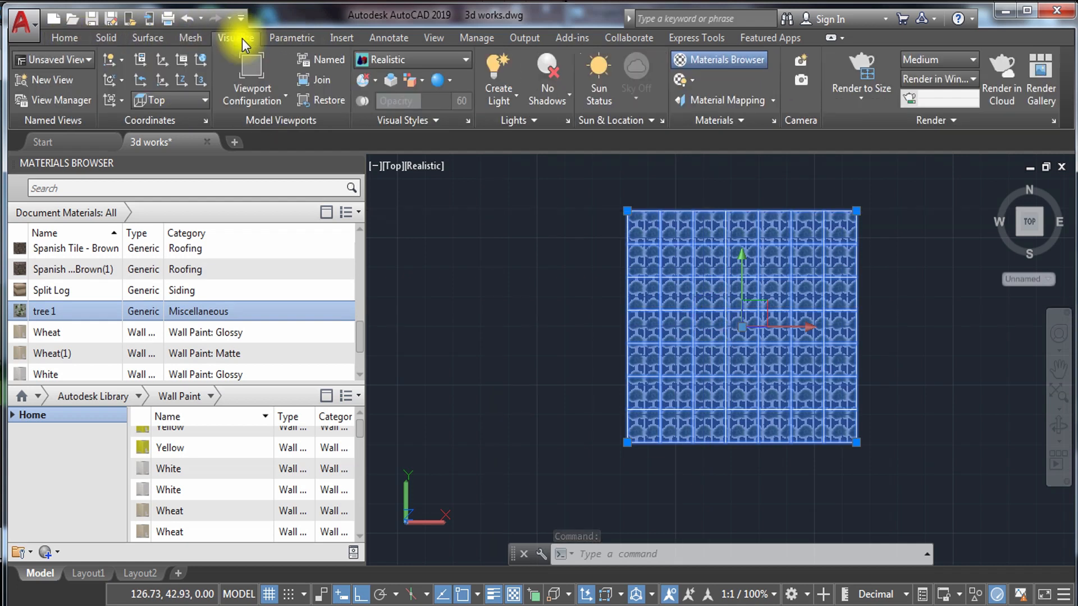
{"action": "left_click", "coordinate": [721, 100]}
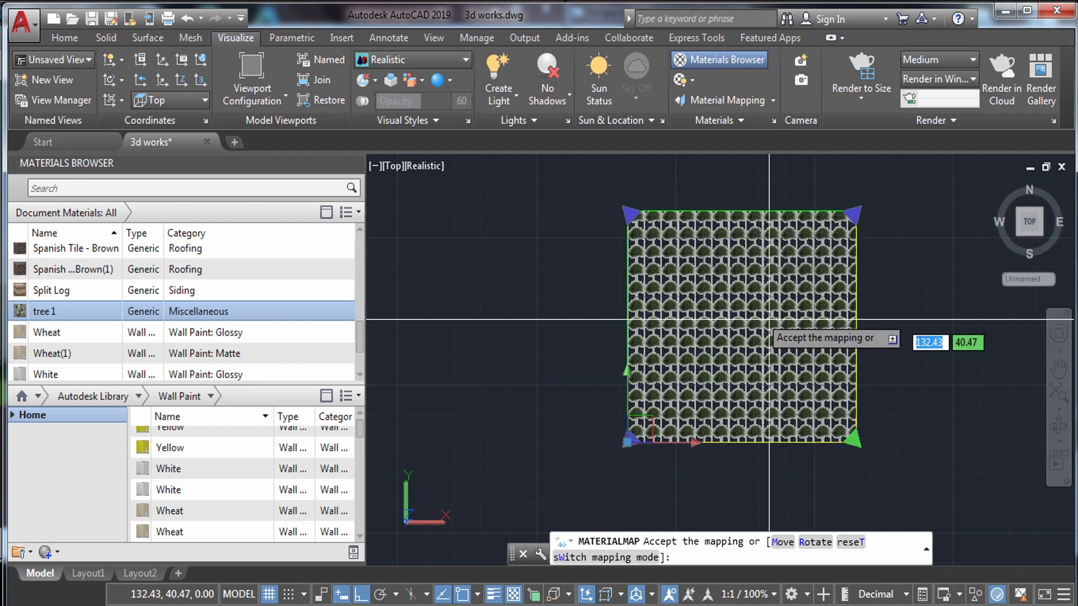
{"action": "mouse_move", "coordinate": [723, 264]}
{"action": "middle_mouse_down"}
{"action": "mouse_move", "coordinate": [644, 272]}
{"action": "mouse_move", "coordinate": [650, 293]}
{"action": "mouse_move", "coordinate": [630, 331]}
{"action": "middle_mouse_up"}
{"action": "scroll", "coordinate": [644, 271], "scroll_direction": "down", "scroll_amount": 2}
{"action": "scroll", "coordinate": [621, 367], "scroll_direction": "up", "scroll_amount": 1}
{"action": "left_click", "coordinate": [678, 299]}
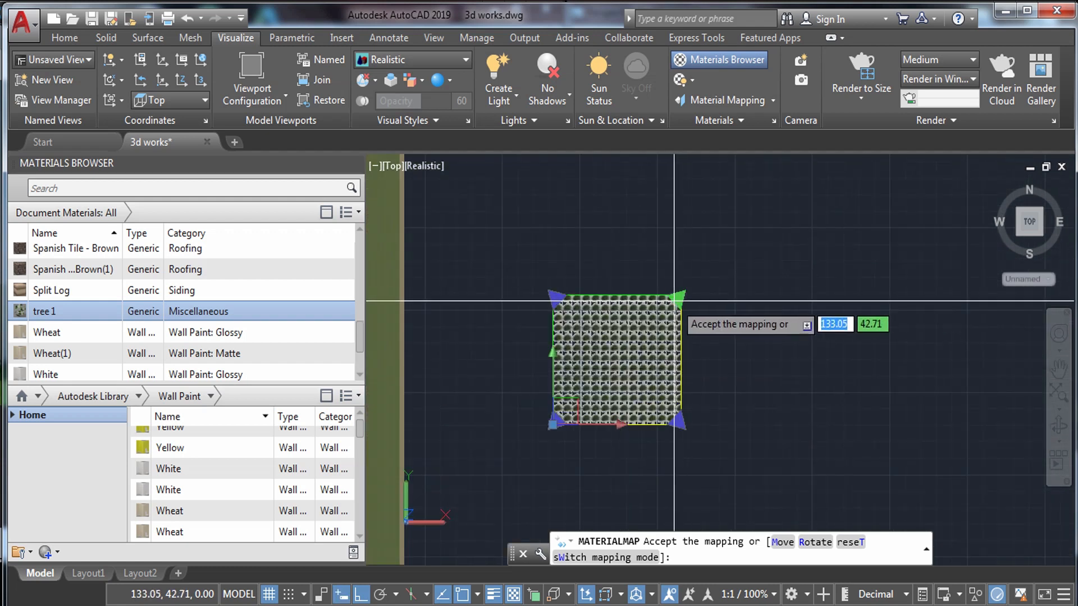
{"action": "left_click", "coordinate": [879, 295]}
{"action": "left_click", "coordinate": [554, 296]}
{"action": "left_click", "coordinate": [554, 188]}
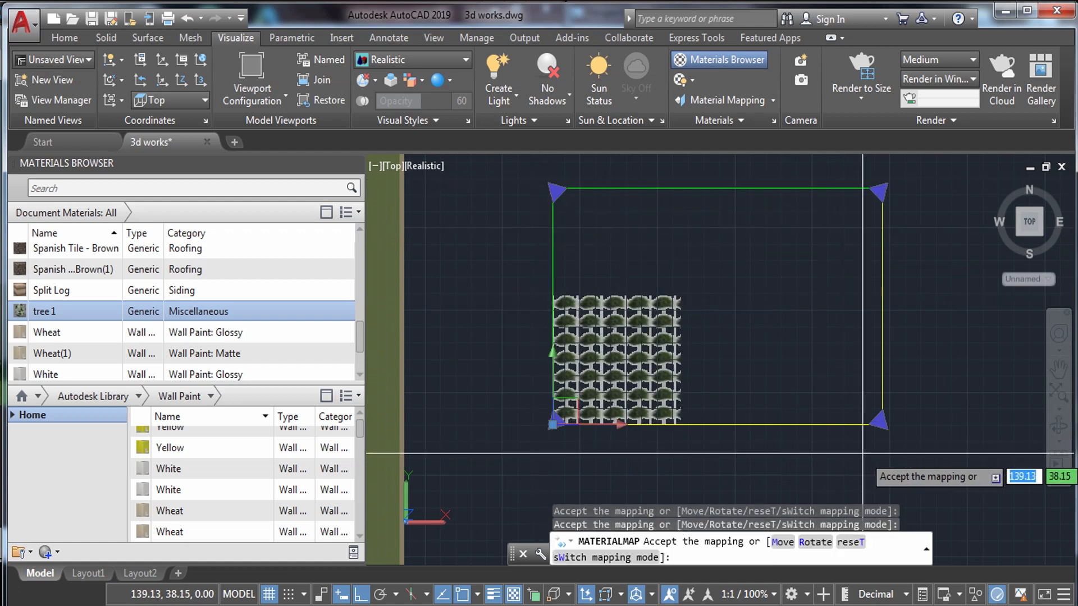
Enlarge the map frame further to about five times the surface's width and four times its height
{"action": "left_click", "coordinate": [879, 421]}
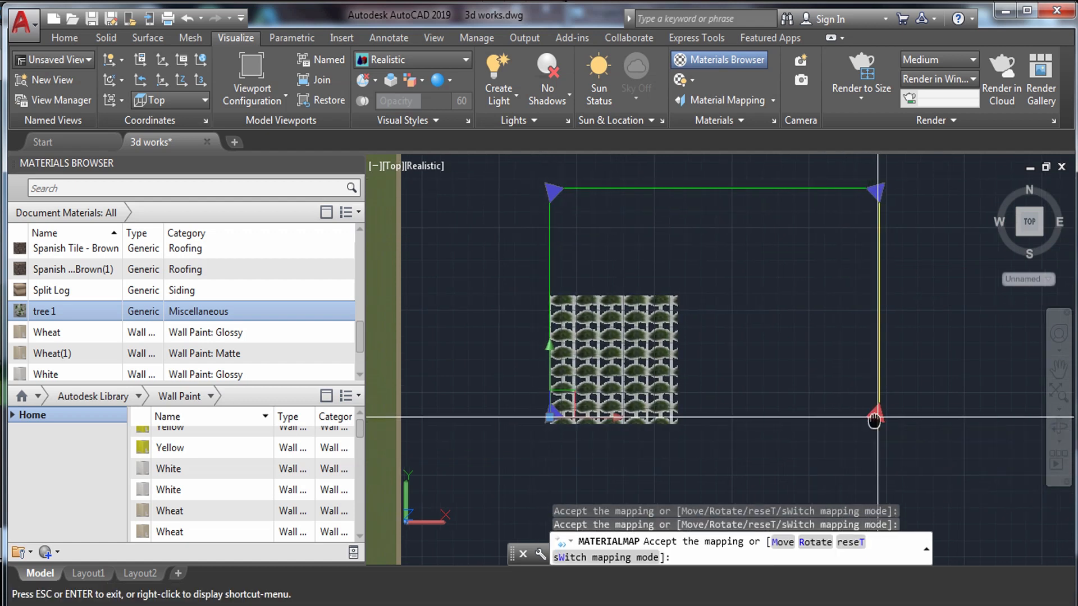
{"action": "left_click", "coordinate": [1010, 345]}
{"action": "middle_click_drag", "start_coordinate": [540, 311], "coordinate": [714, 411]}
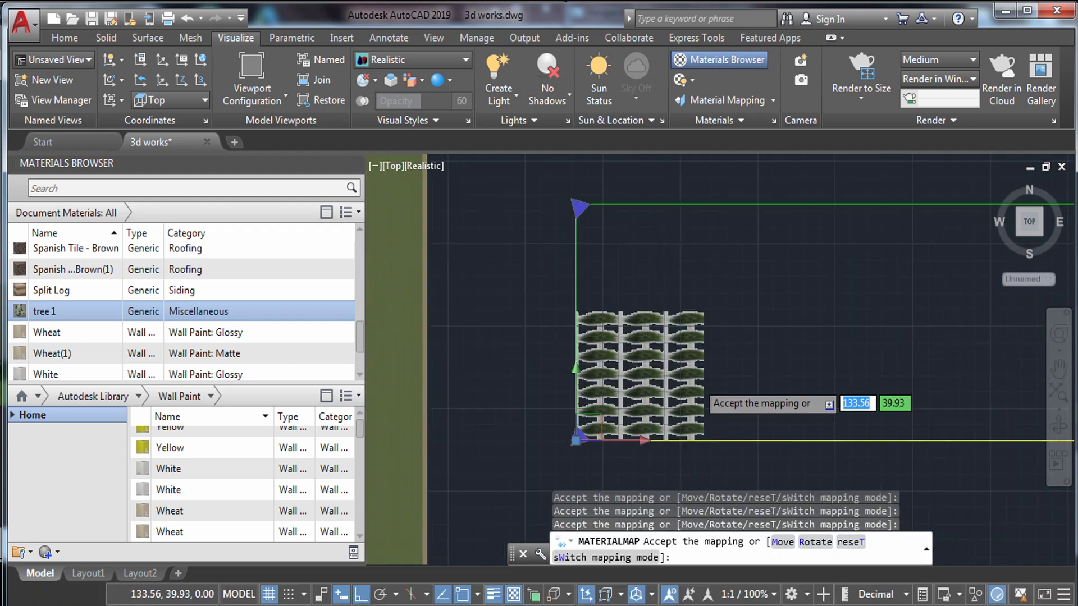
{"action": "scroll", "coordinate": [712, 411], "scroll_direction": "down", "scroll_amount": 2}
{"action": "left_click", "coordinate": [660, 335]}
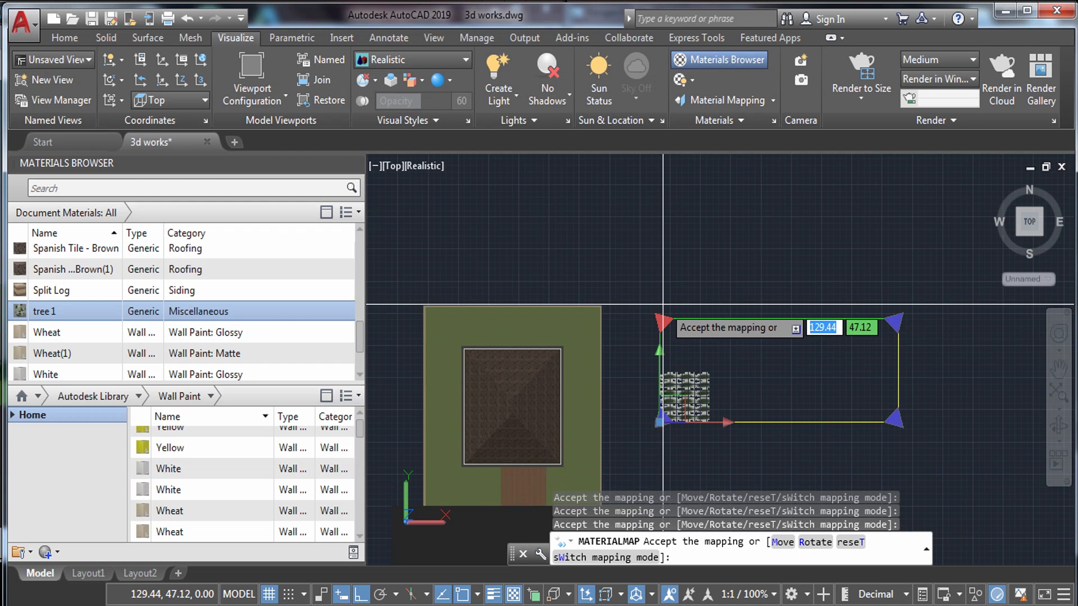
{"action": "left_click", "coordinate": [662, 216]}
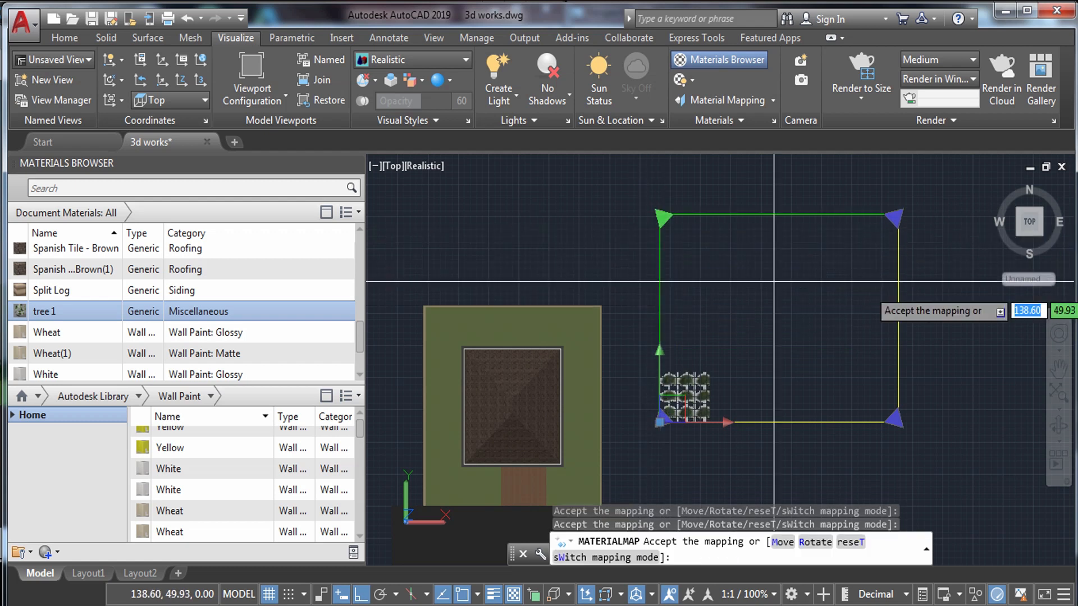
Stretch the map frame to about seven times the surface's width and eight times its height
{"action": "middle_click_drag", "start_coordinate": [893, 224], "coordinate": [769, 236]}
{"action": "left_click", "coordinate": [769, 236]}
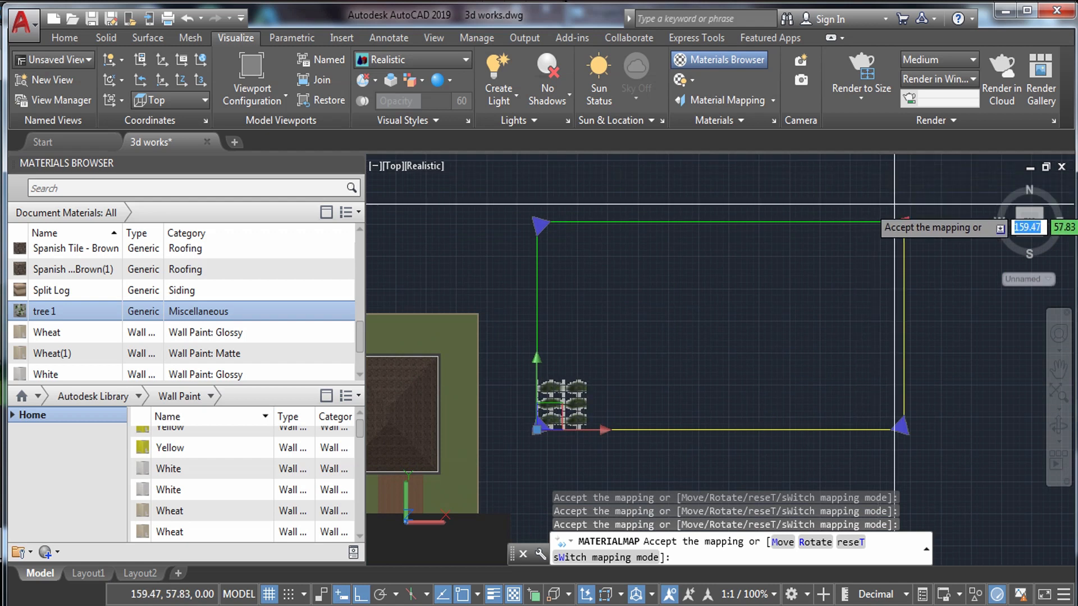
{"action": "scroll", "coordinate": [905, 252], "scroll_direction": "down", "scroll_amount": 1}
{"action": "middle_click_drag", "start_coordinate": [904, 252], "coordinate": [788, 276]}
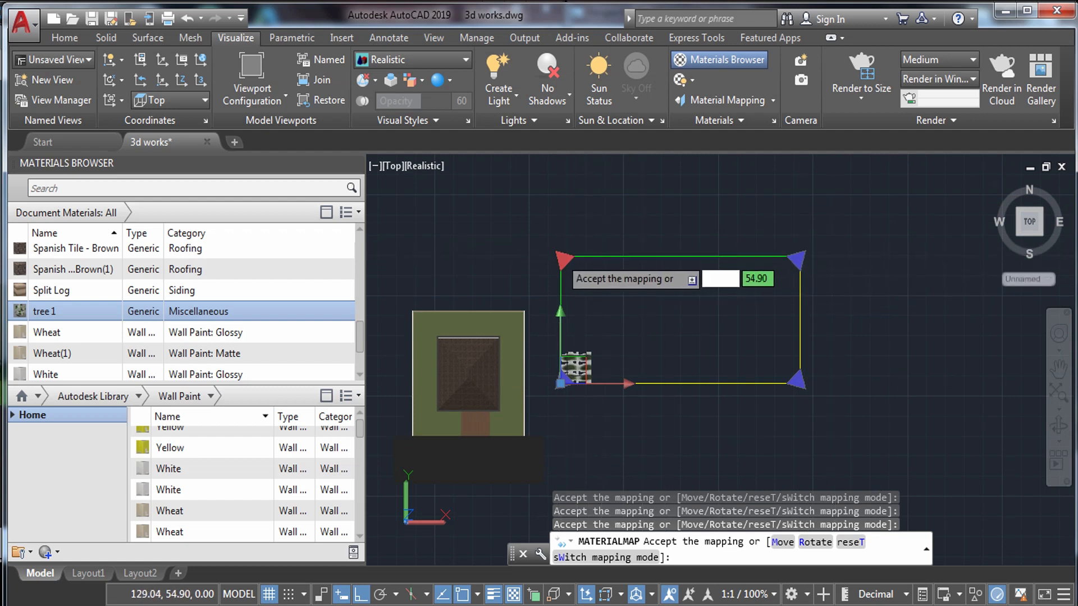
{"action": "middle_click_drag", "start_coordinate": [546, 209], "coordinate": [556, 271]}
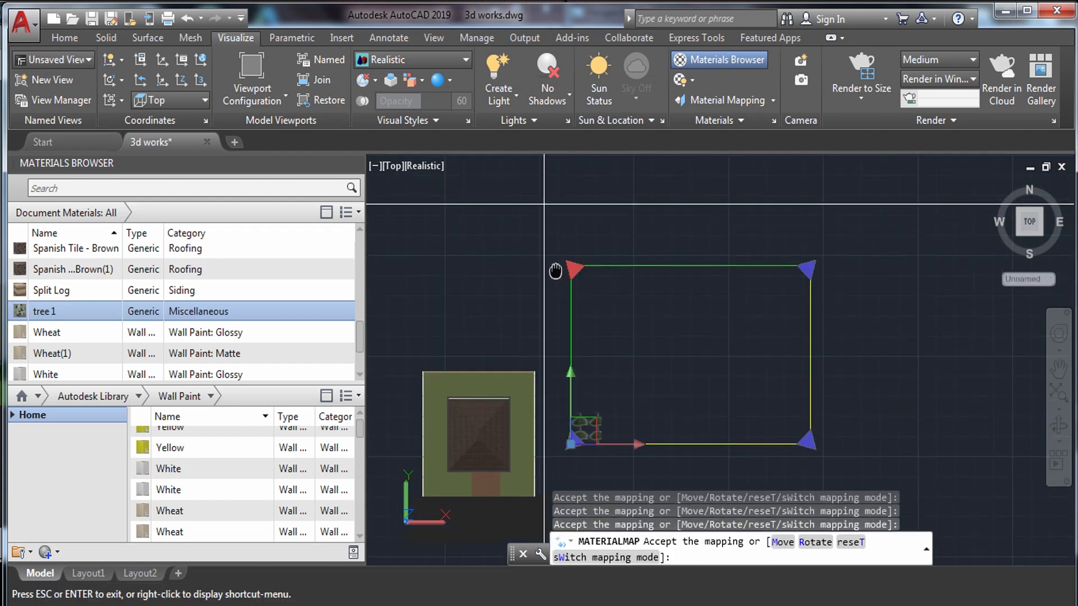
{"action": "scroll", "coordinate": [555, 269], "scroll_direction": "up", "scroll_amount": 1}
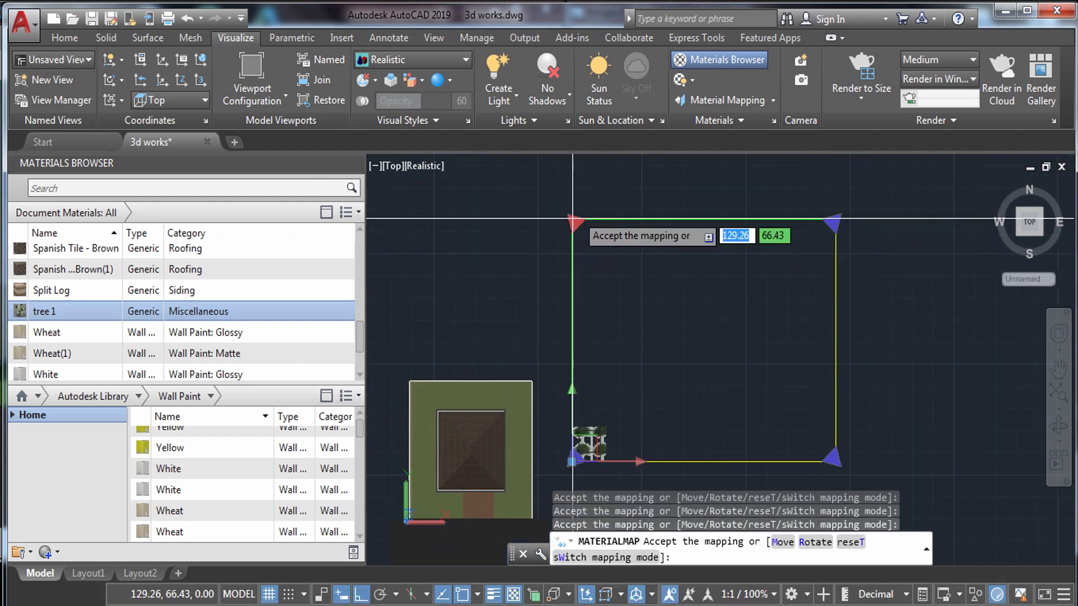
{"action": "left_click", "coordinate": [546, 178]}
Widen the map frame from its lower corner away from the house to about thirteen times the surface's width
{"action": "scroll", "coordinate": [695, 234], "scroll_direction": "down", "scroll_amount": 4}
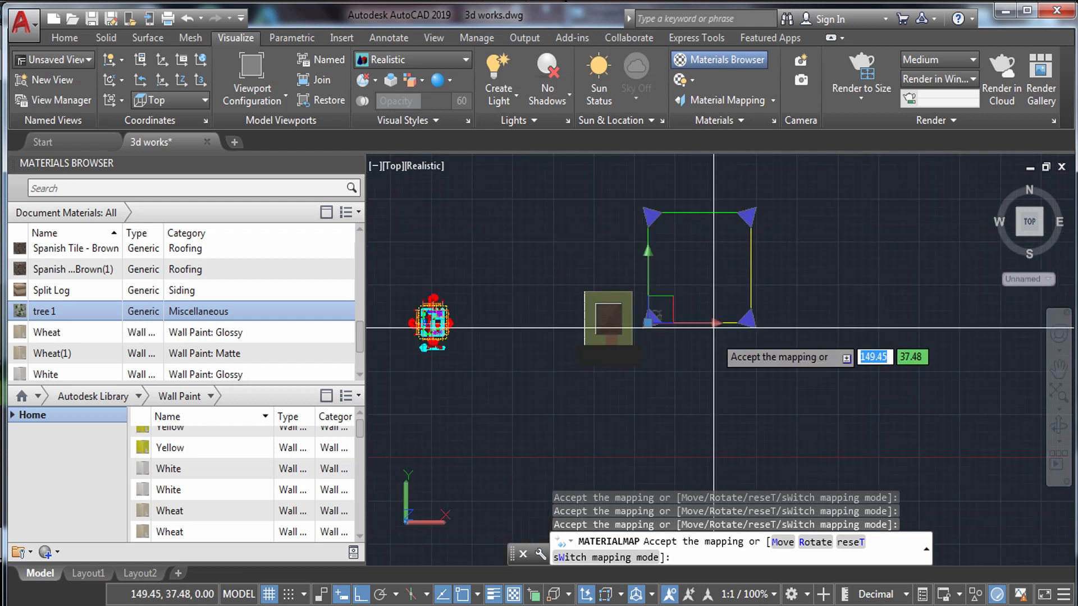
{"action": "scroll", "coordinate": [713, 373], "scroll_direction": "up", "scroll_amount": 3}
{"action": "scroll", "coordinate": [712, 374], "scroll_direction": "up", "scroll_amount": 2}
{"action": "middle_click_drag", "start_coordinate": [716, 227], "coordinate": [730, 312]}
{"action": "left_click", "coordinate": [840, 295]}
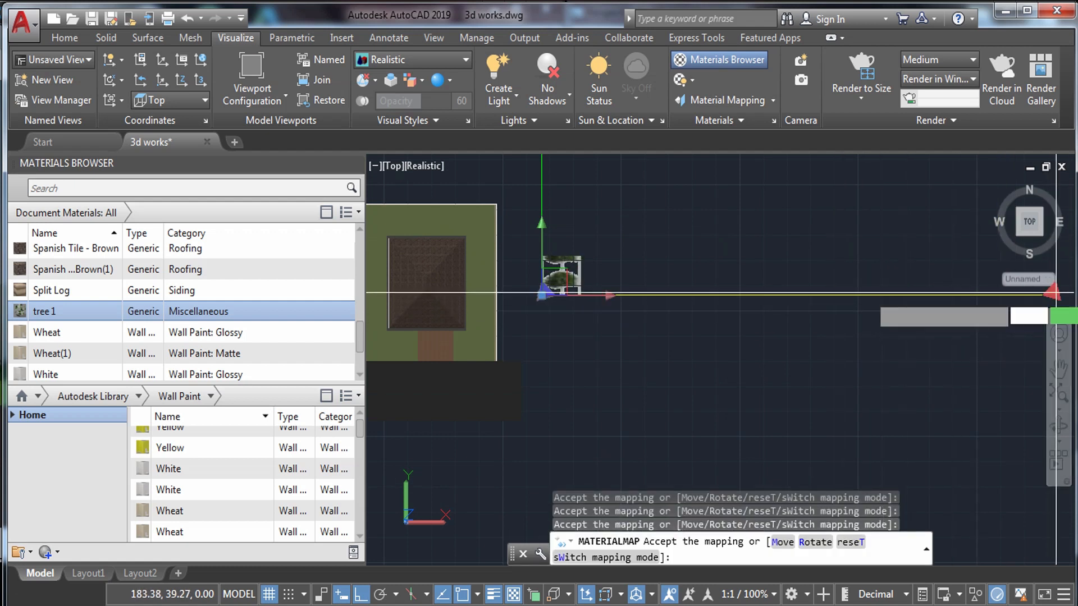
{"action": "middle_click_drag", "start_coordinate": [916, 292], "coordinate": [810, 290]}
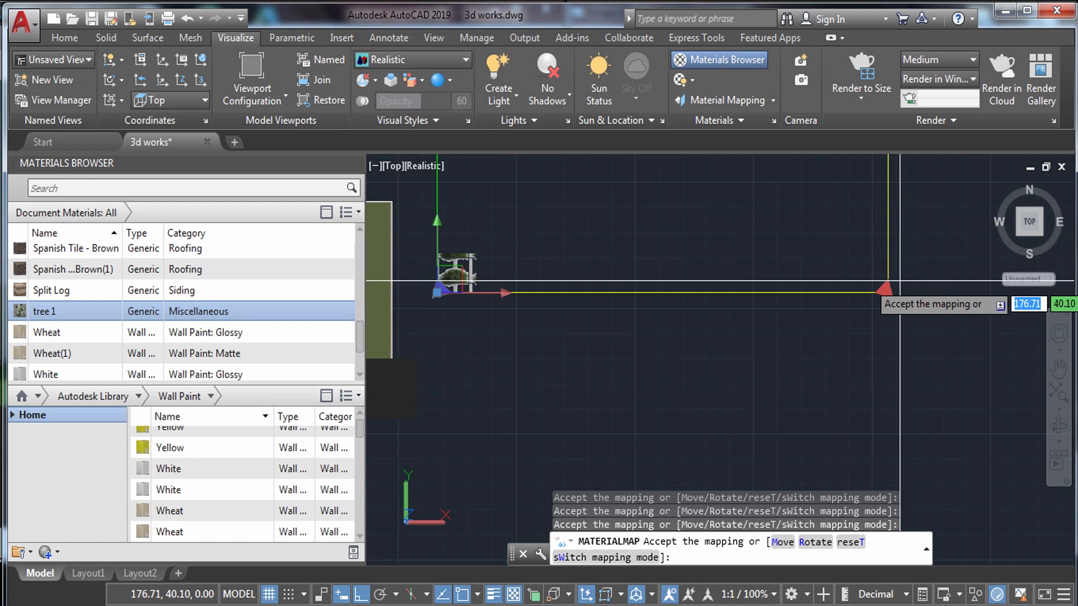
{"action": "left_click", "coordinate": [966, 276]}
{"action": "scroll", "coordinate": [785, 301], "scroll_direction": "down", "scroll_amount": 1}
{"action": "middle_click_drag", "start_coordinate": [731, 342], "coordinate": [761, 474]}
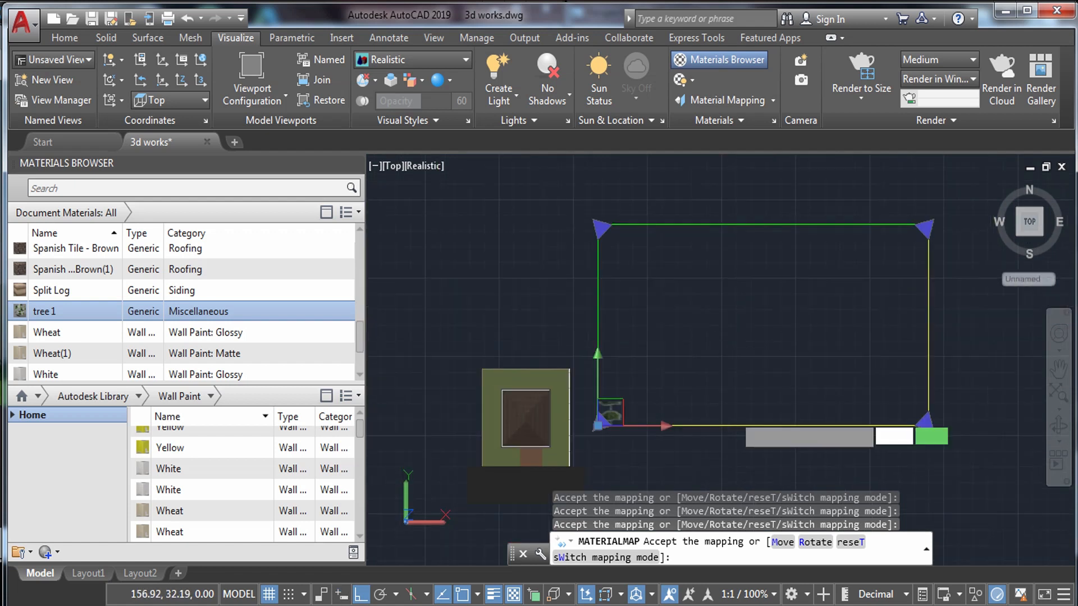
Adjust the map frame's height so a single tree image fits the surface, and end the material mapping
{"action": "left_click", "coordinate": [600, 226]}
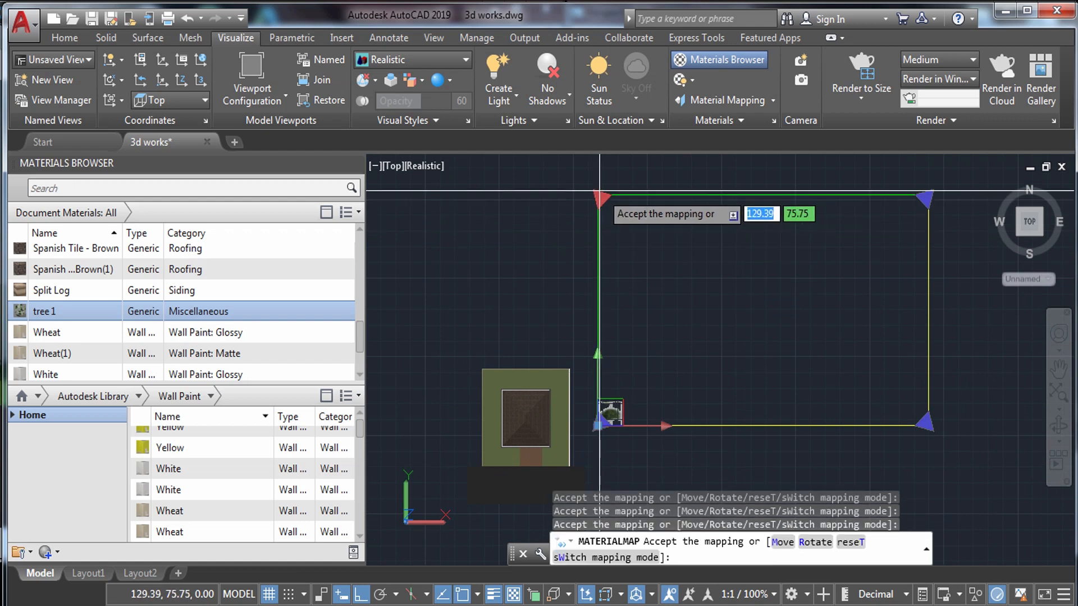
{"action": "middle_click_drag", "start_coordinate": [582, 197], "coordinate": [596, 281]}
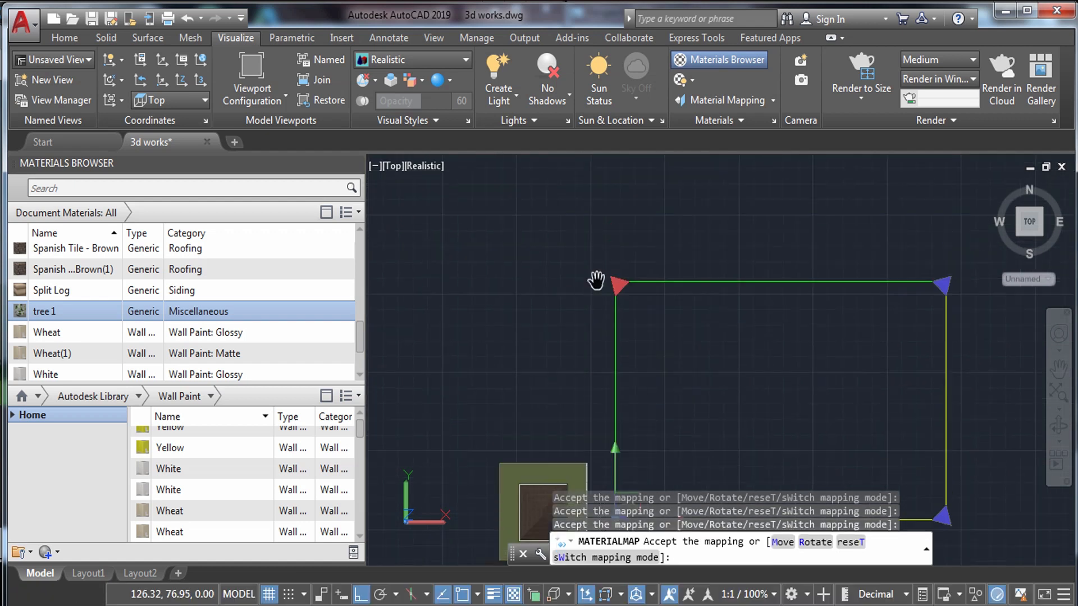
{"action": "middle_click_drag", "start_coordinate": [598, 379], "coordinate": [603, 268]}
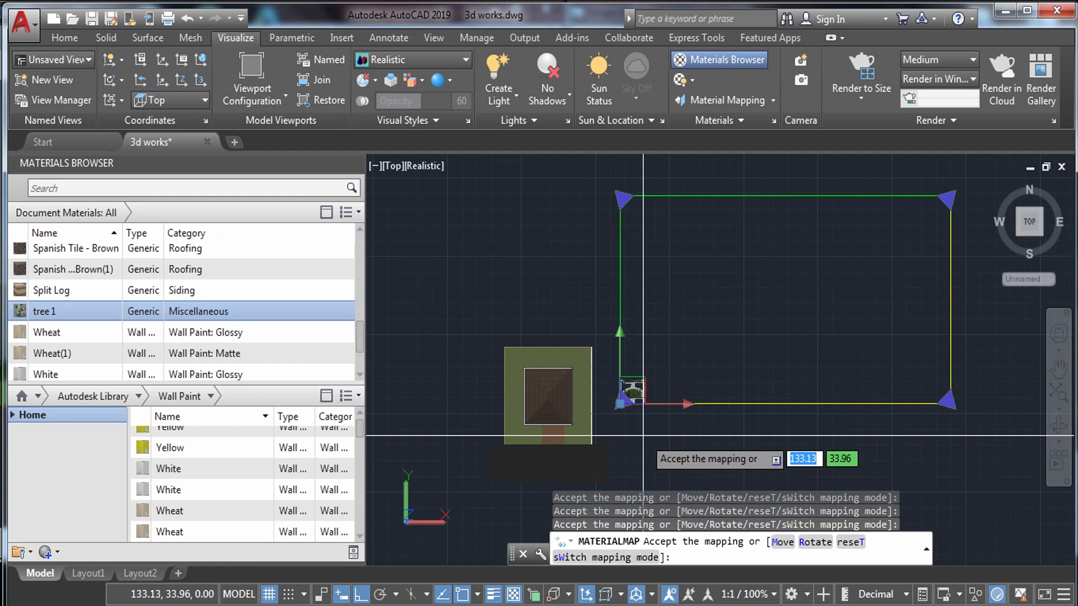
{"action": "key", "text": "Escape"}
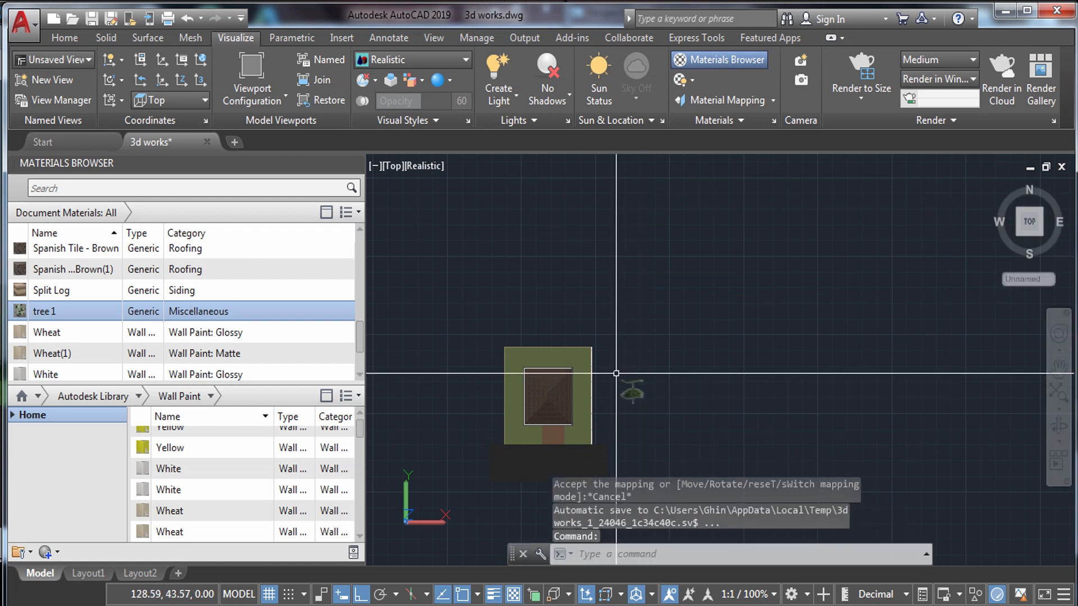
Restart material mapping on the tree surface and raise the map frame's upper edge to about thirteen times the surface's height
{"action": "scroll", "coordinate": [634, 399], "scroll_direction": "up", "scroll_amount": 2}
{"action": "scroll", "coordinate": [631, 399], "scroll_direction": "up", "scroll_amount": 3}
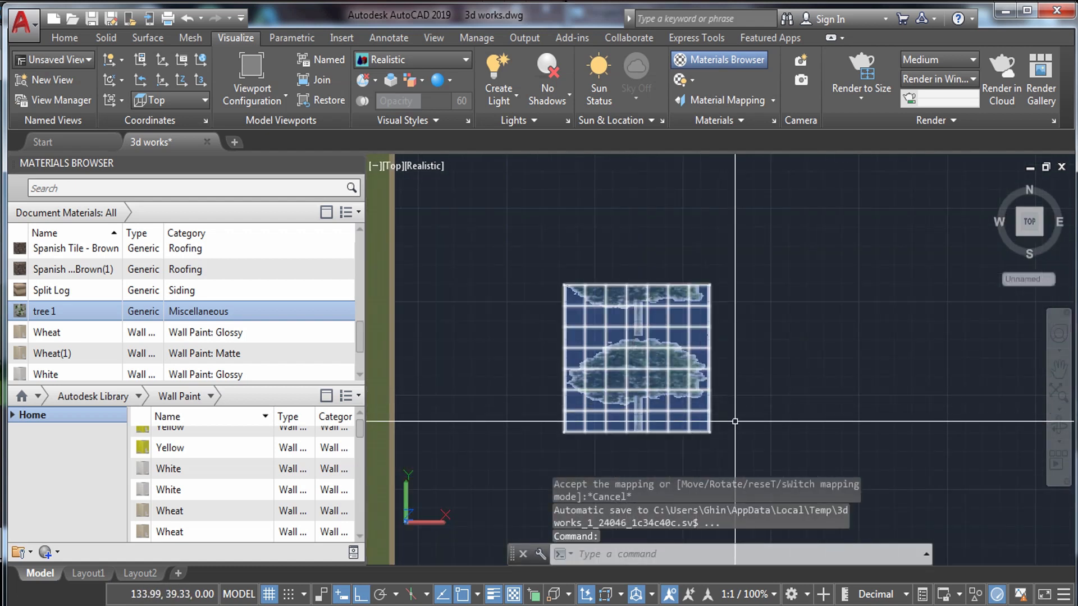
{"action": "left_click", "coordinate": [637, 390]}
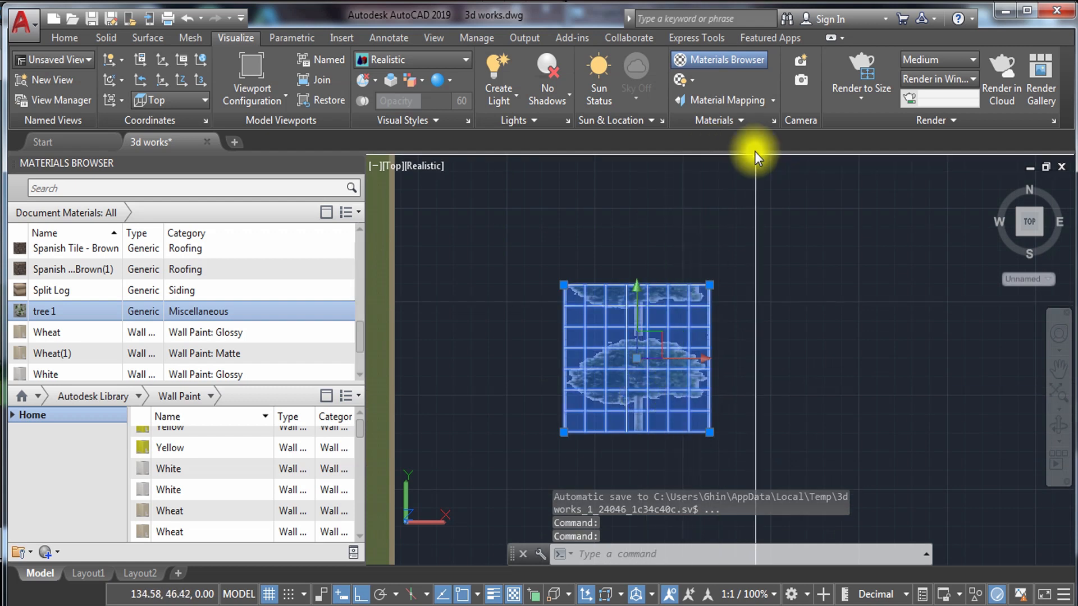
{"action": "left_click", "coordinate": [723, 104]}
{"action": "scroll", "coordinate": [682, 258], "scroll_direction": "down", "scroll_amount": 4}
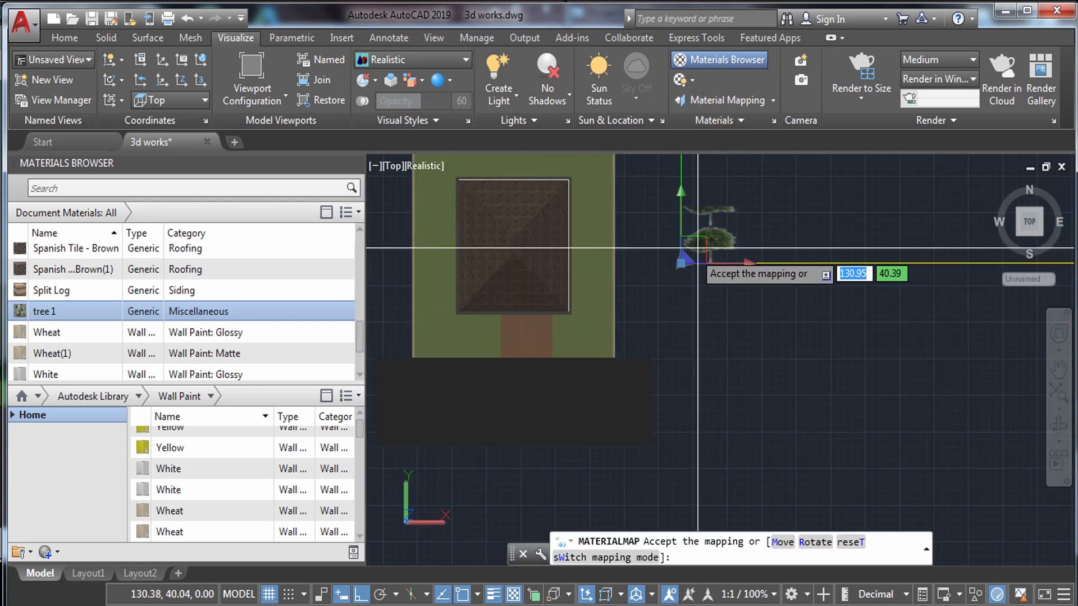
{"action": "scroll", "coordinate": [680, 337], "scroll_direction": "down", "scroll_amount": 4}
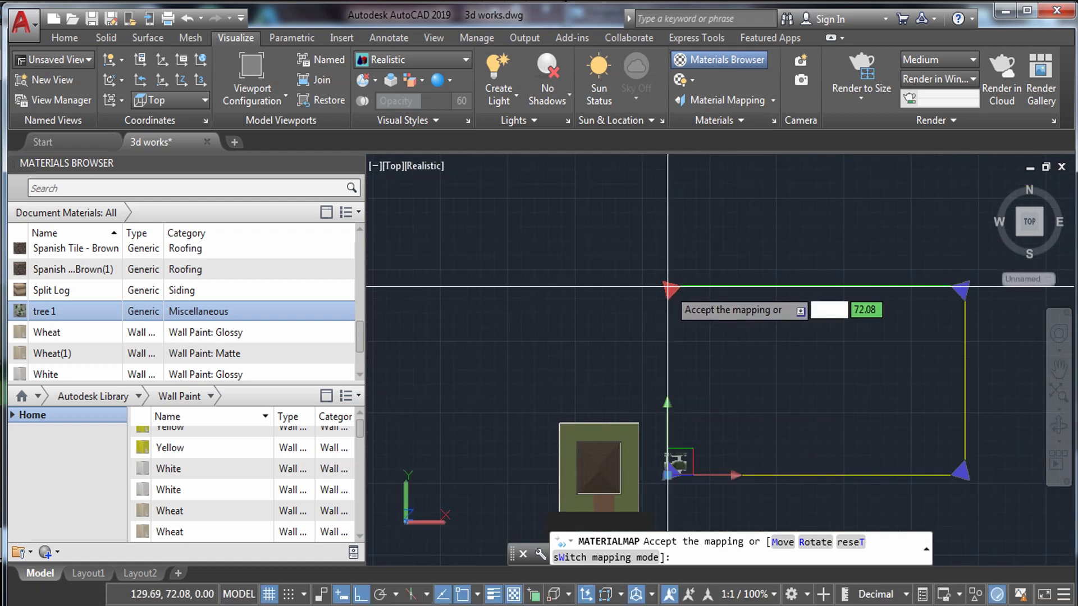
{"action": "left_click", "coordinate": [662, 262]}
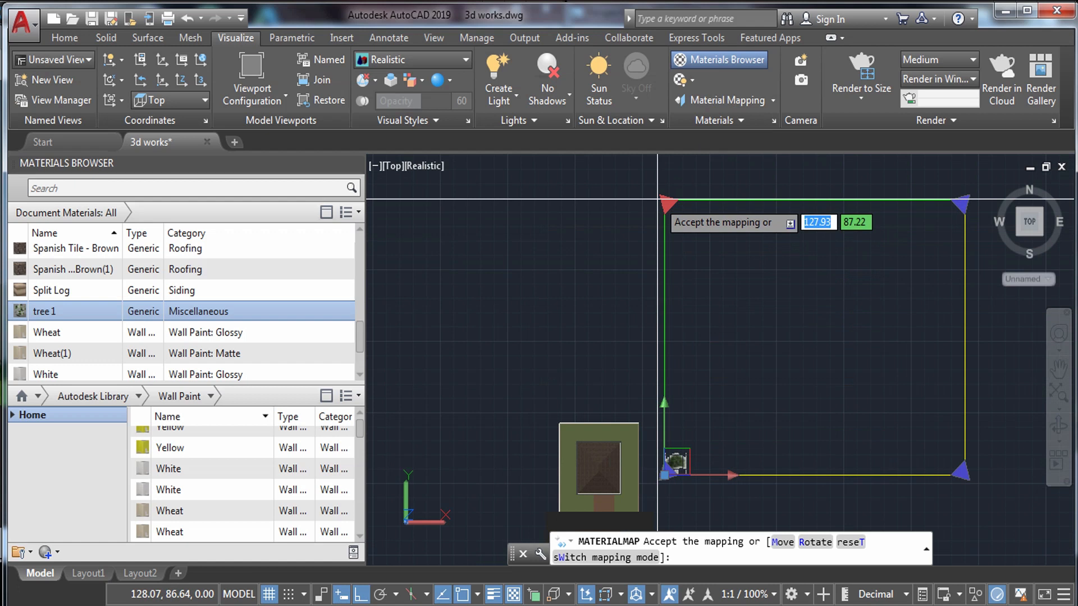
{"action": "left_click", "coordinate": [662, 184]}
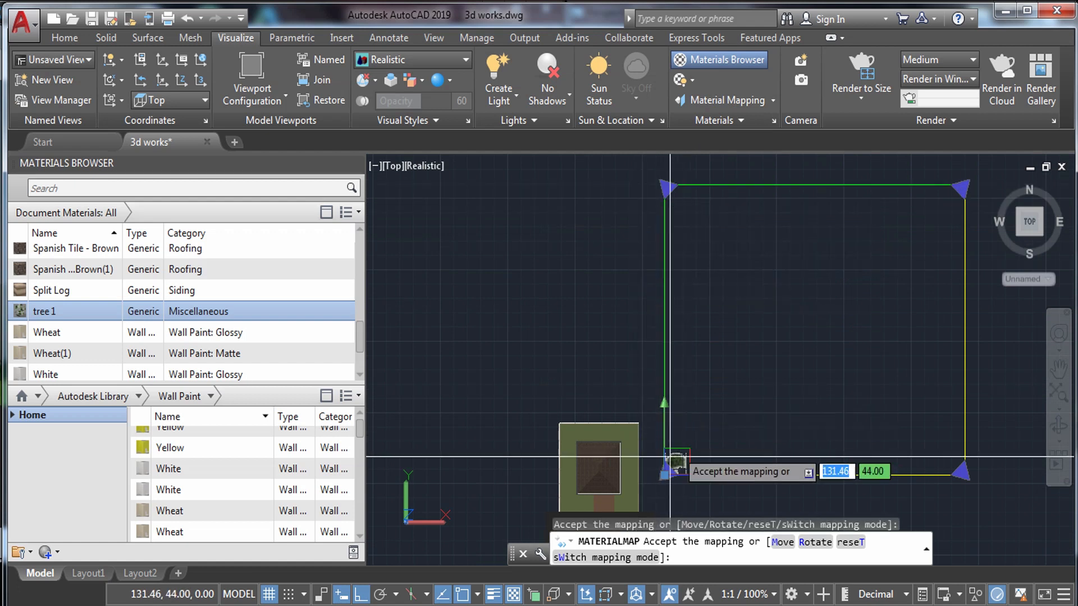
Examine how the single tree image fits the surface and where its edges meet the map frame's lower corners
{"action": "scroll", "coordinate": [671, 463], "scroll_direction": "up", "scroll_amount": 6}
{"action": "middle_click_drag", "start_coordinate": [602, 464], "coordinate": [576, 293]}
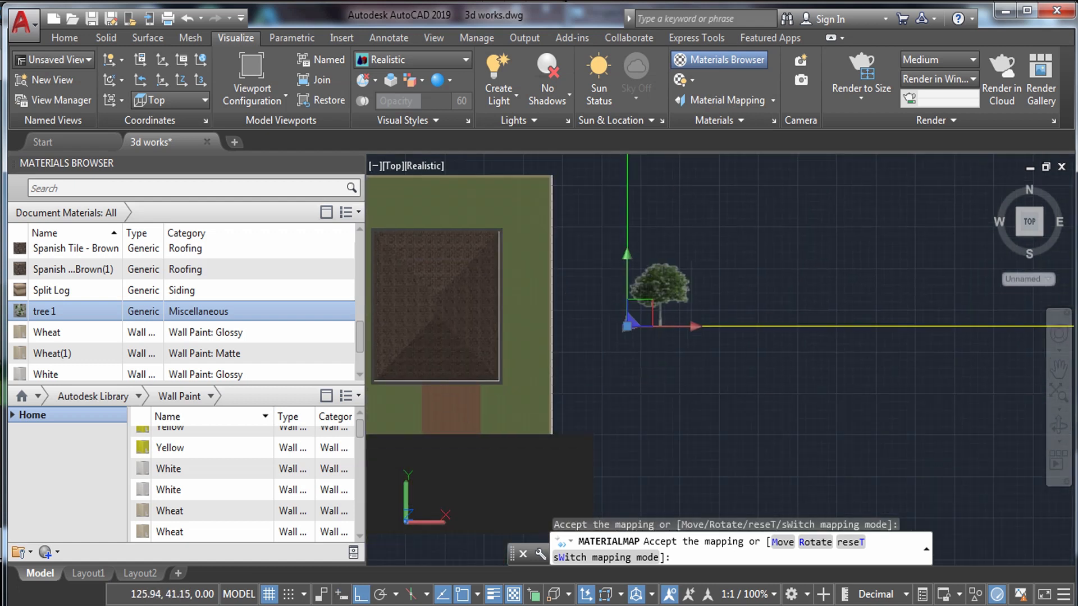
{"action": "scroll", "coordinate": [637, 313], "scroll_direction": "up", "scroll_amount": 4}
{"action": "scroll", "coordinate": [632, 380], "scroll_direction": "down", "scroll_amount": 5}
{"action": "middle_click_drag", "start_coordinate": [741, 414], "coordinate": [505, 396]}
{"action": "scroll", "coordinate": [533, 391], "scroll_direction": "down", "scroll_amount": 2}
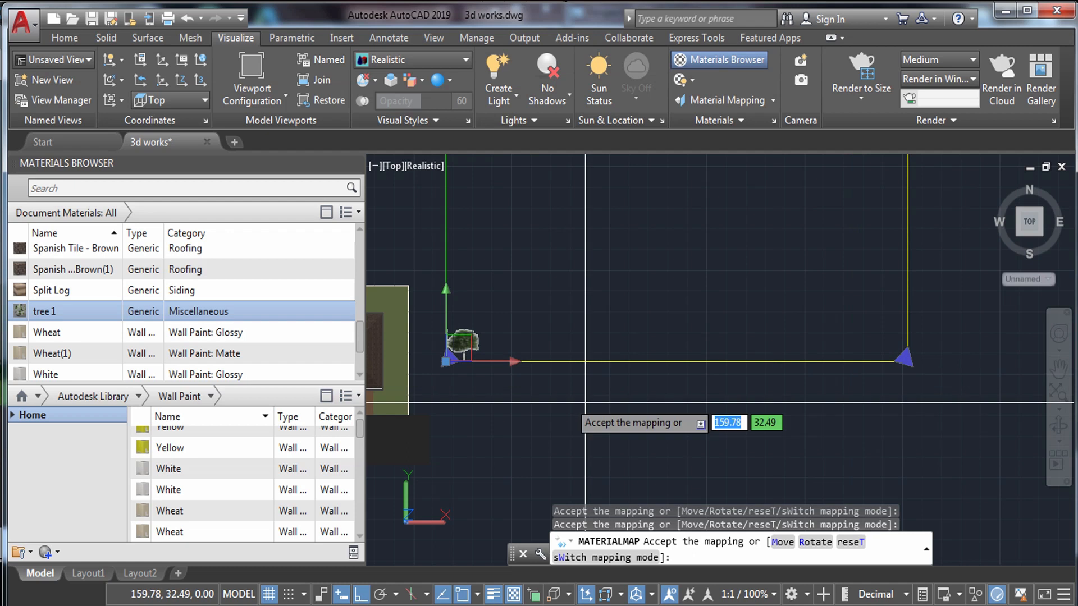
{"action": "scroll", "coordinate": [453, 369], "scroll_direction": "up", "scroll_amount": 4}
{"action": "scroll", "coordinate": [430, 351], "scroll_direction": "up", "scroll_amount": 3}
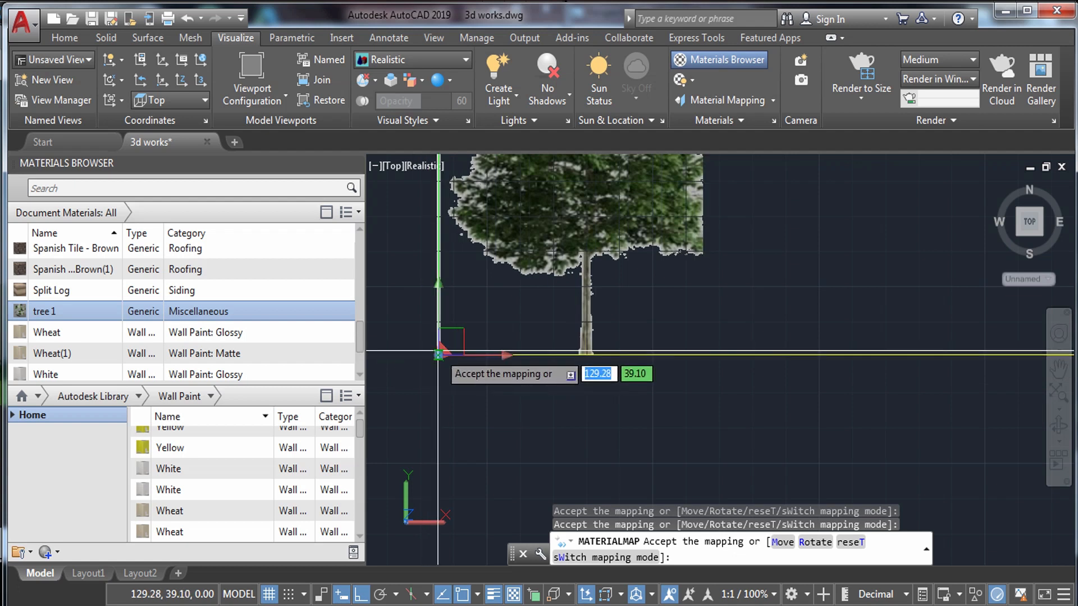
{"action": "scroll", "coordinate": [452, 397], "scroll_direction": "down", "scroll_amount": 4}
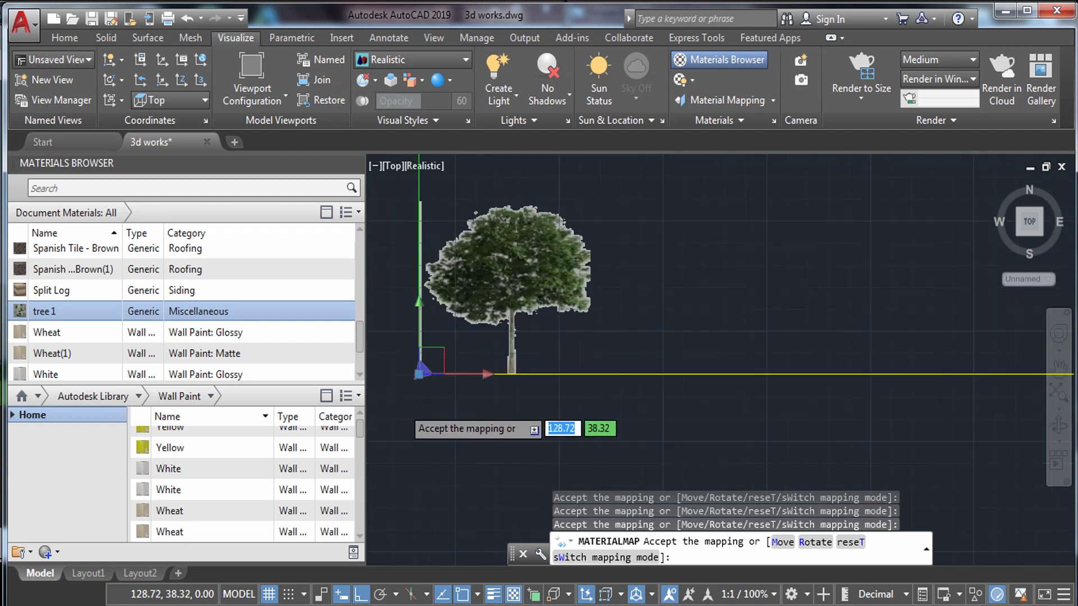
{"action": "scroll", "coordinate": [460, 410], "scroll_direction": "up", "scroll_amount": 3}
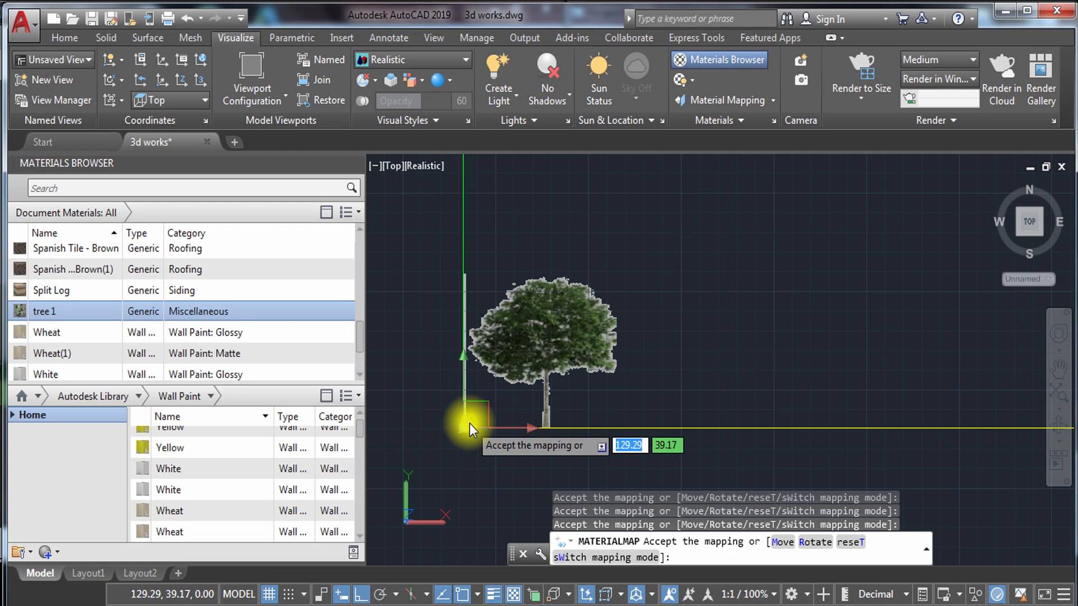
Shift the map frame's lower corners slightly outward to clear the stray line beside the tree, and end the material mapping
{"action": "left_click_drag", "start_coordinate": [455, 427], "coordinate": [456, 428]}
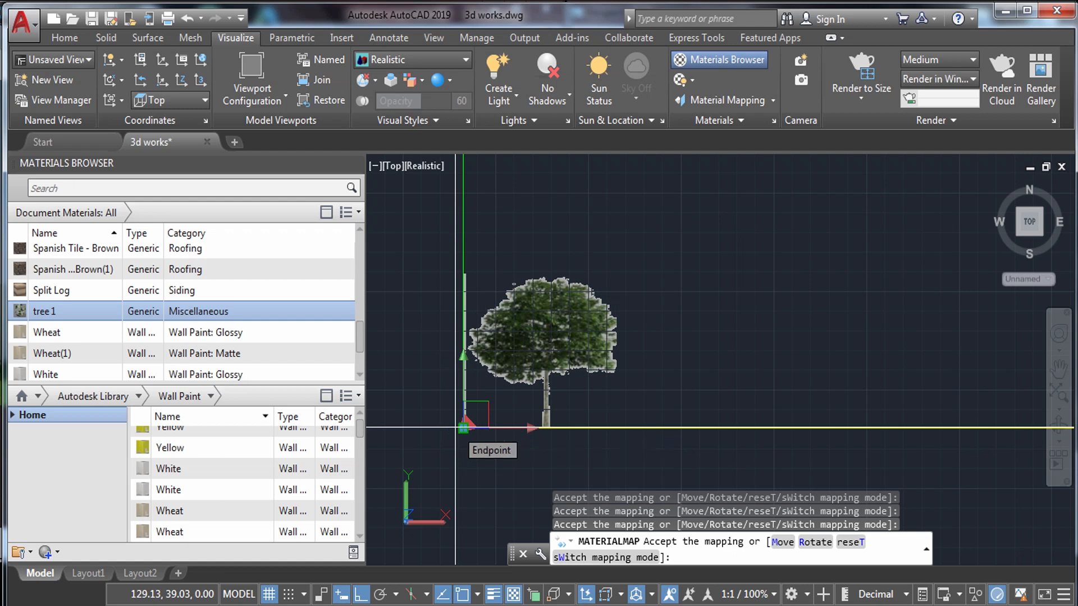
{"action": "left_click", "coordinate": [455, 427]}
{"action": "scroll", "coordinate": [456, 413], "scroll_direction": "down", "scroll_amount": 1}
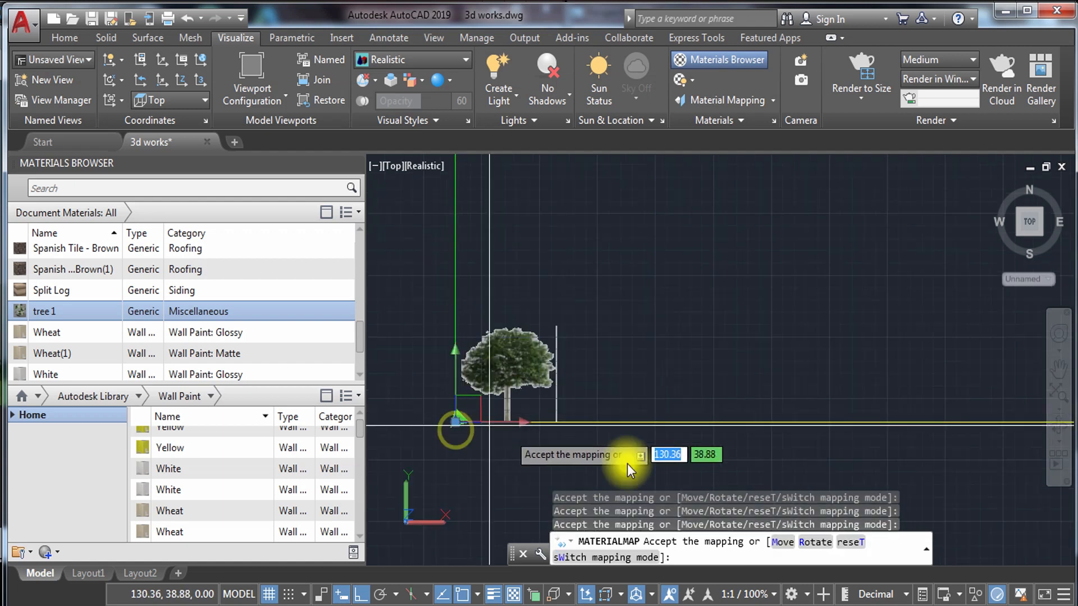
{"action": "scroll", "coordinate": [627, 471], "scroll_direction": "down", "scroll_amount": 2}
{"action": "middle_click_drag", "start_coordinate": [656, 417], "coordinate": [525, 279]}
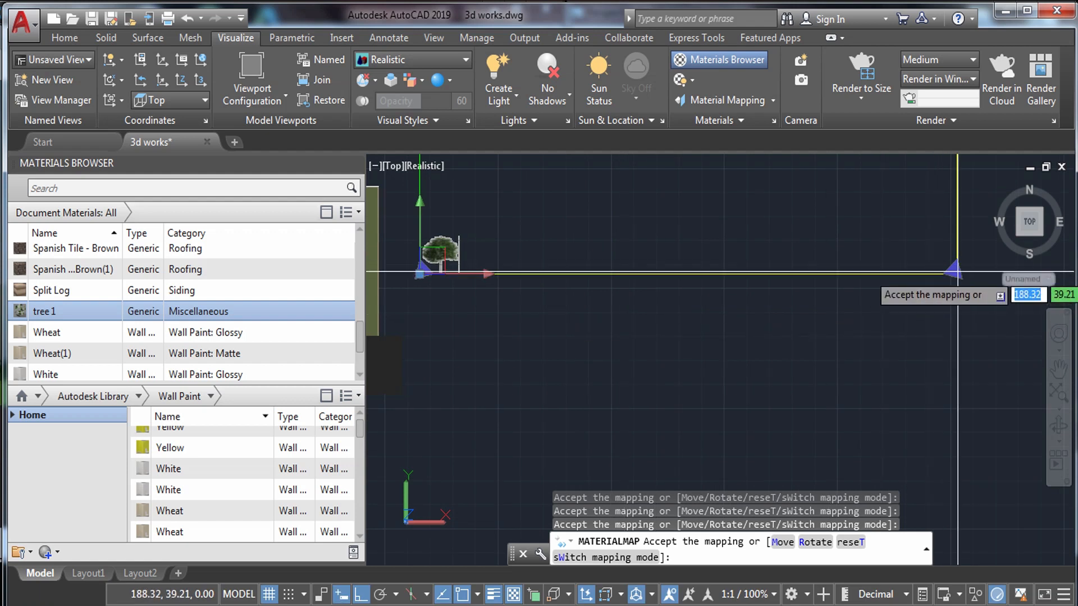
{"action": "middle_click_drag", "start_coordinate": [847, 375], "coordinate": [816, 379]}
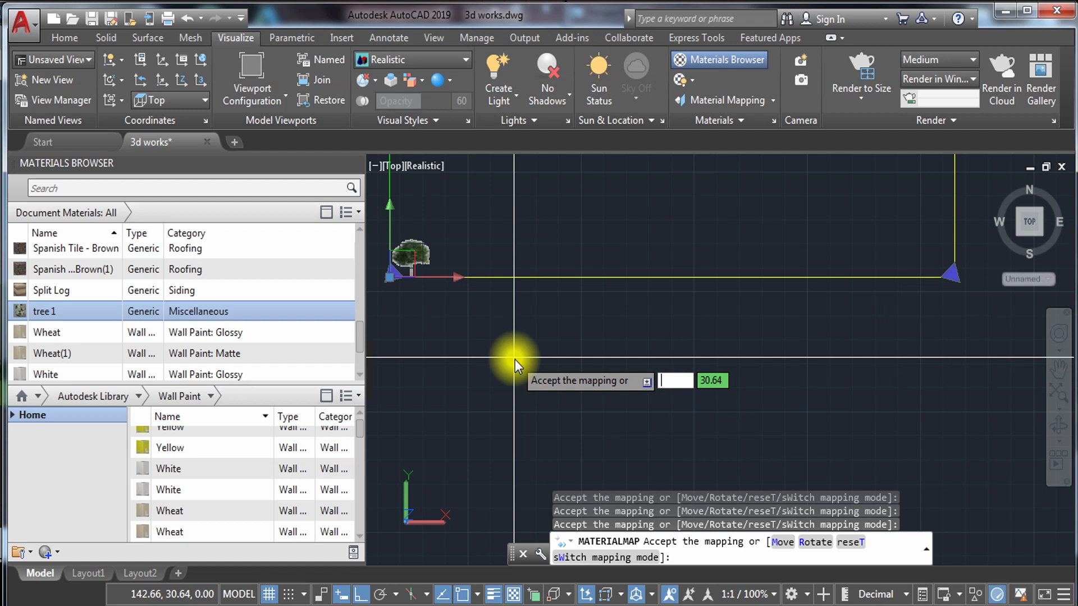
{"action": "key", "text": "BackSpace"}
{"action": "key", "text": "Escape"}
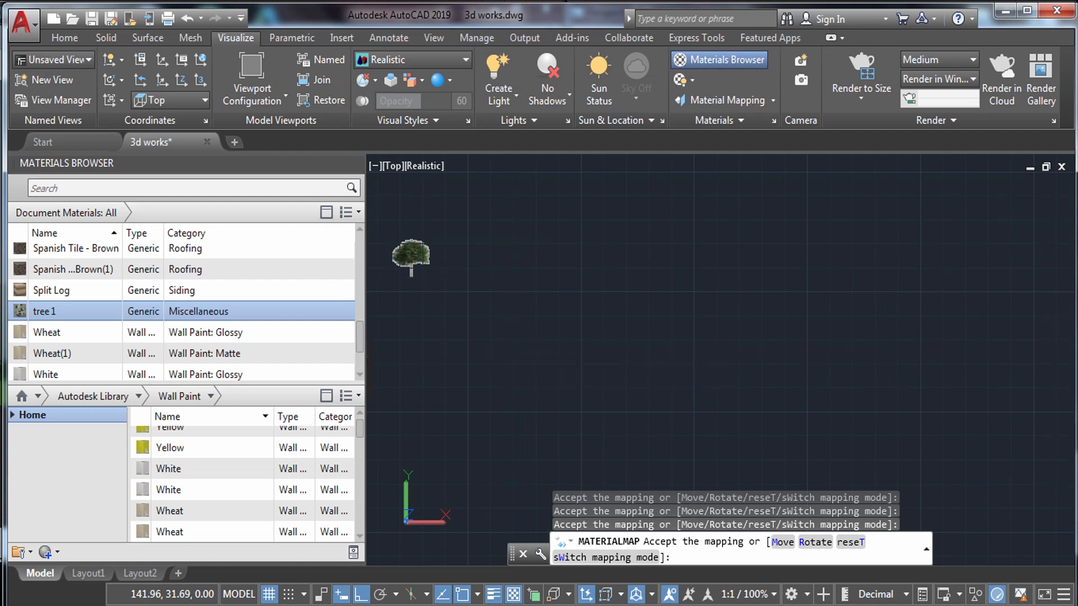
Switch from the top view to the SE Isometric view and frame the flat tree surface beside the house
{"action": "middle_click_drag", "start_coordinate": [445, 268], "coordinate": [564, 276]}
{"action": "scroll", "coordinate": [564, 276], "scroll_direction": "up", "scroll_amount": 3}
{"action": "middle_click_drag", "start_coordinate": [474, 245], "coordinate": [845, 323]}
{"action": "scroll", "coordinate": [832, 329], "scroll_direction": "down", "scroll_amount": 1}
{"action": "middle_click_drag", "start_coordinate": [866, 407], "coordinate": [784, 391]}
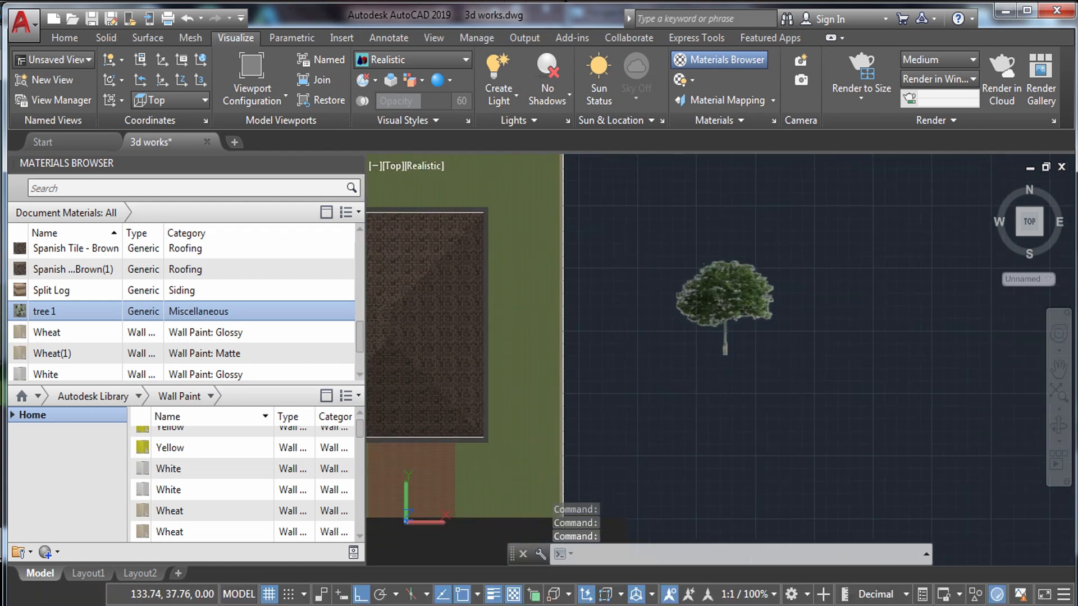
{"action": "left_click", "coordinate": [1042, 238]}
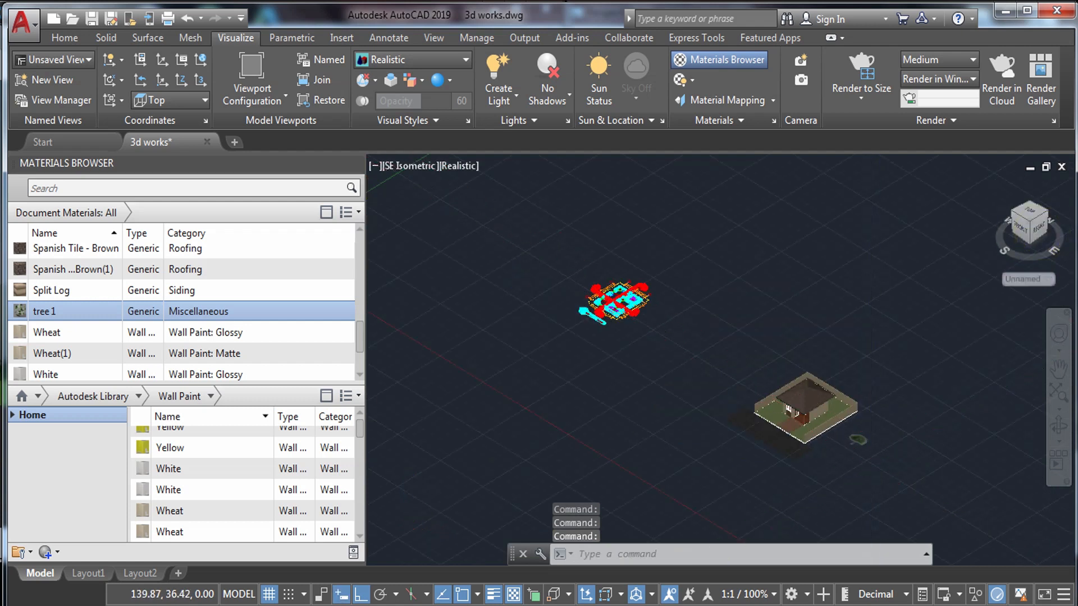
{"action": "scroll", "coordinate": [870, 449], "scroll_direction": "up", "scroll_amount": 8}
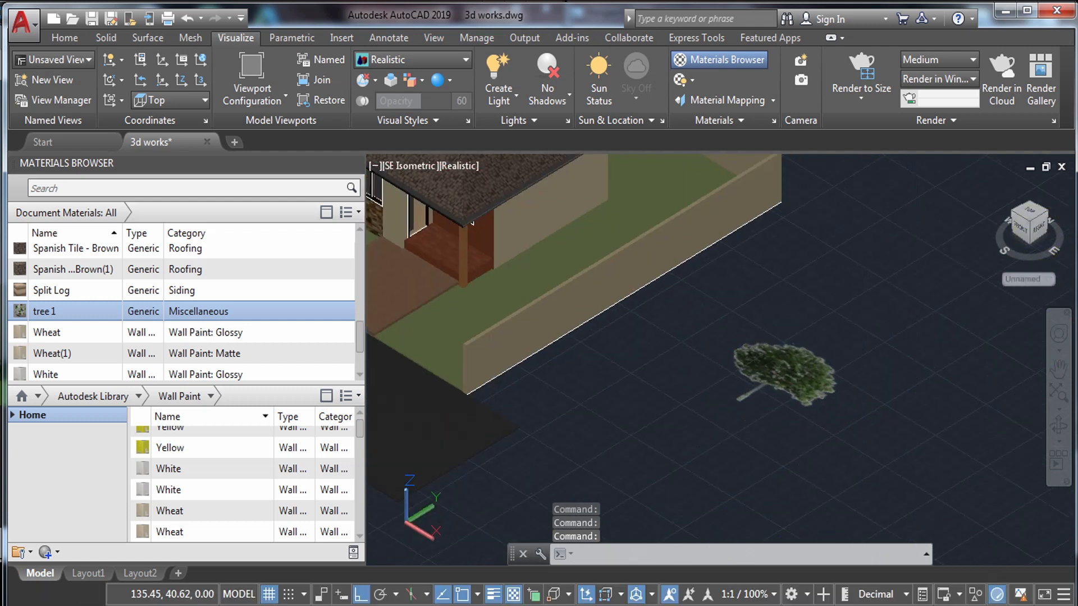
Change the viewport's visual style to 2D Wireframe
{"action": "left_click", "coordinate": [948, 295]}
{"action": "left_click", "coordinate": [718, 461]}
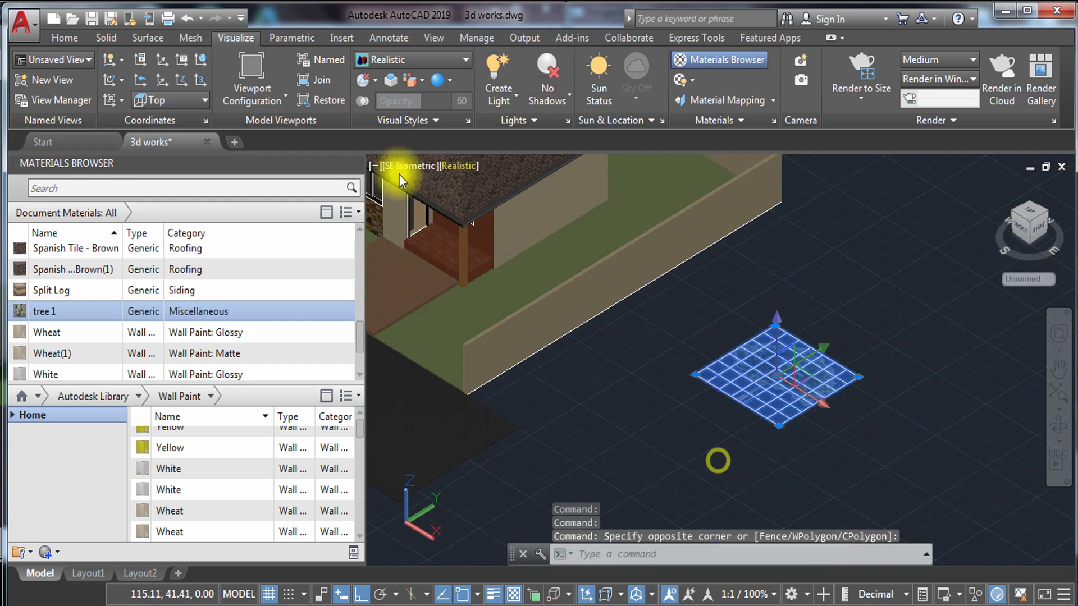
{"action": "left_click", "coordinate": [447, 170]}
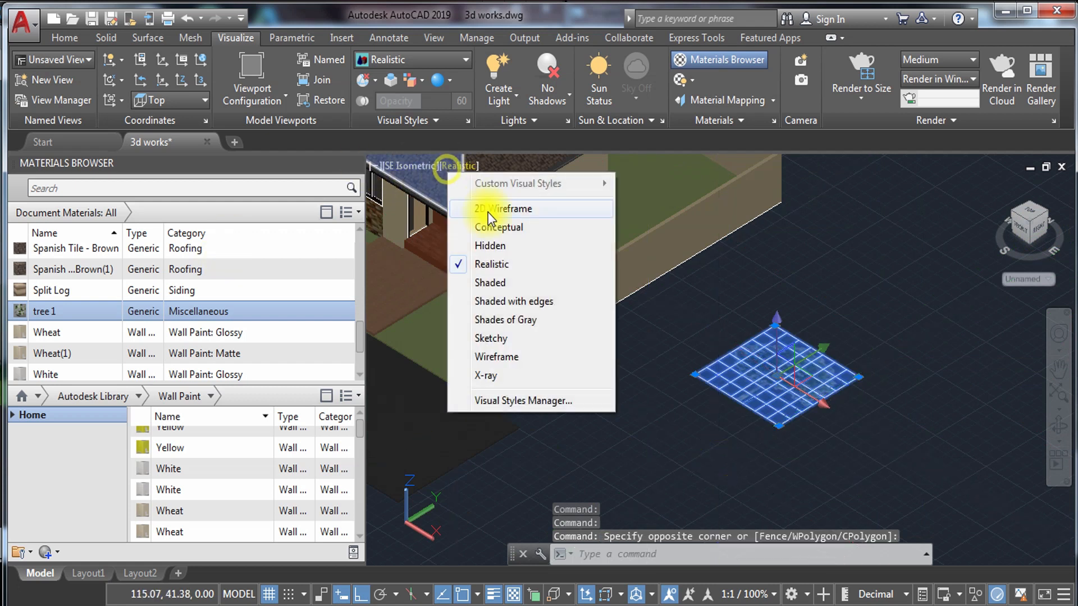
{"action": "left_click", "coordinate": [488, 206]}
{"action": "type", "text": "r"}
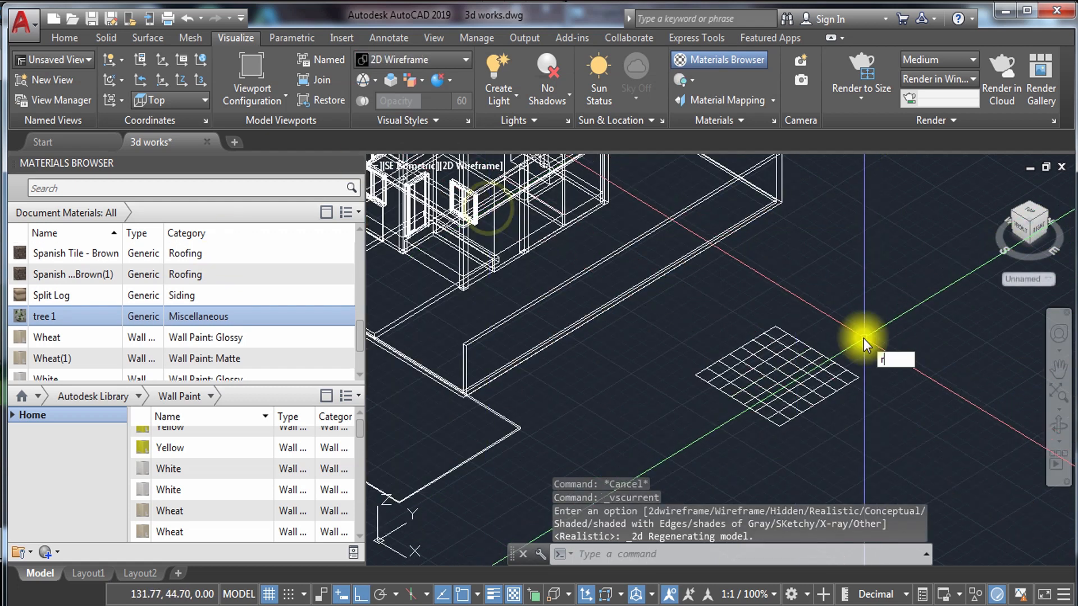
{"action": "type", "text": "p"}
{"action": "key", "text": "Escape"}
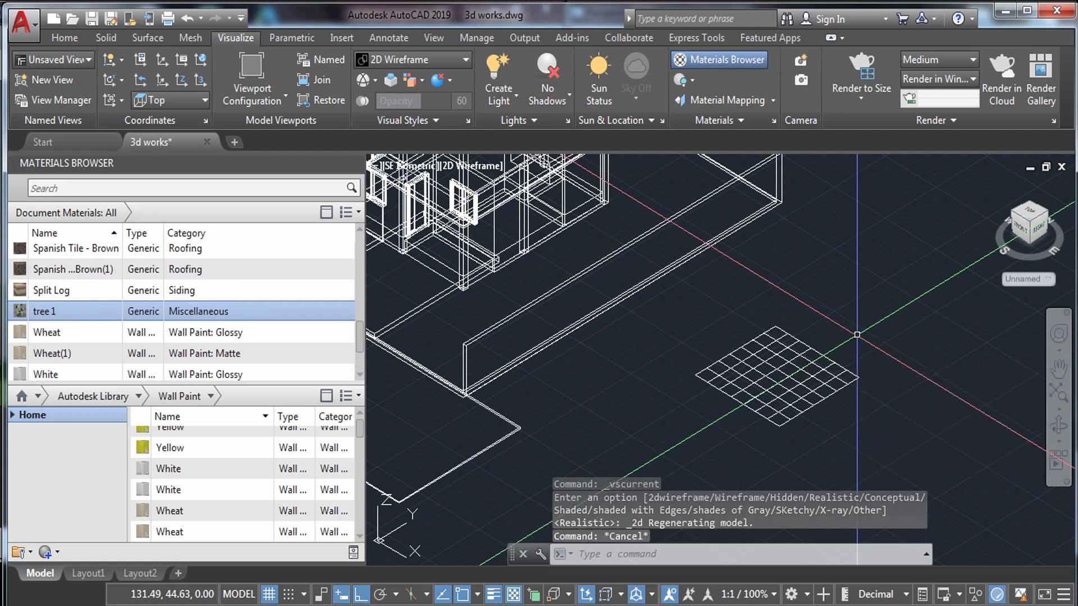
Stand the tree surface upright with ROTATE3D, turning it 90 degrees about its edge at the base of the trunk
{"action": "left_click", "coordinate": [836, 303]}
{"action": "left_click", "coordinate": [718, 434]}
{"action": "type", "text": "ro"}
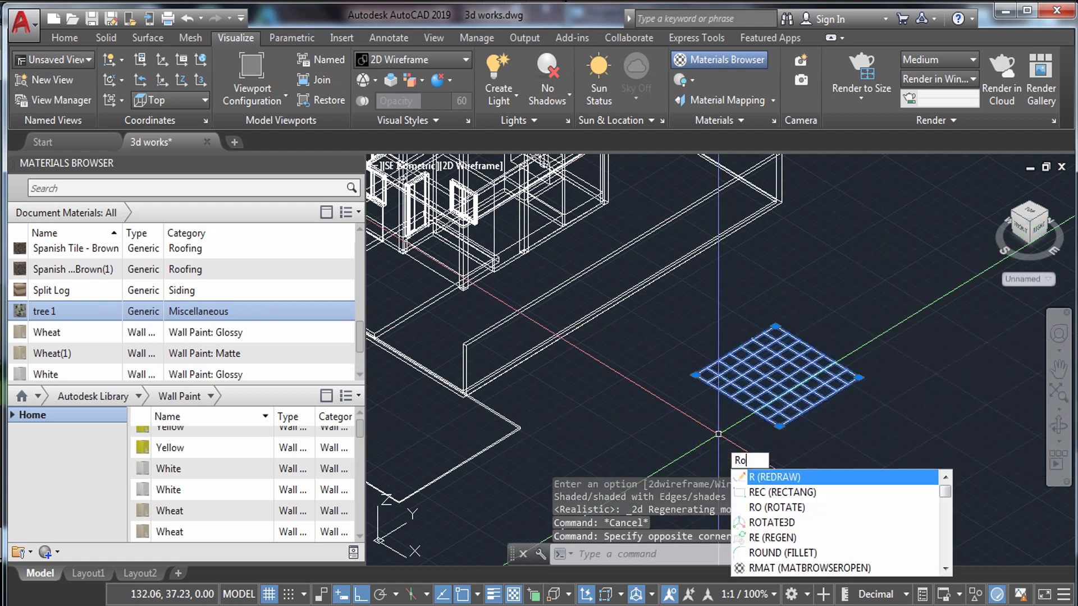
{"action": "left_click", "coordinate": [767, 493]}
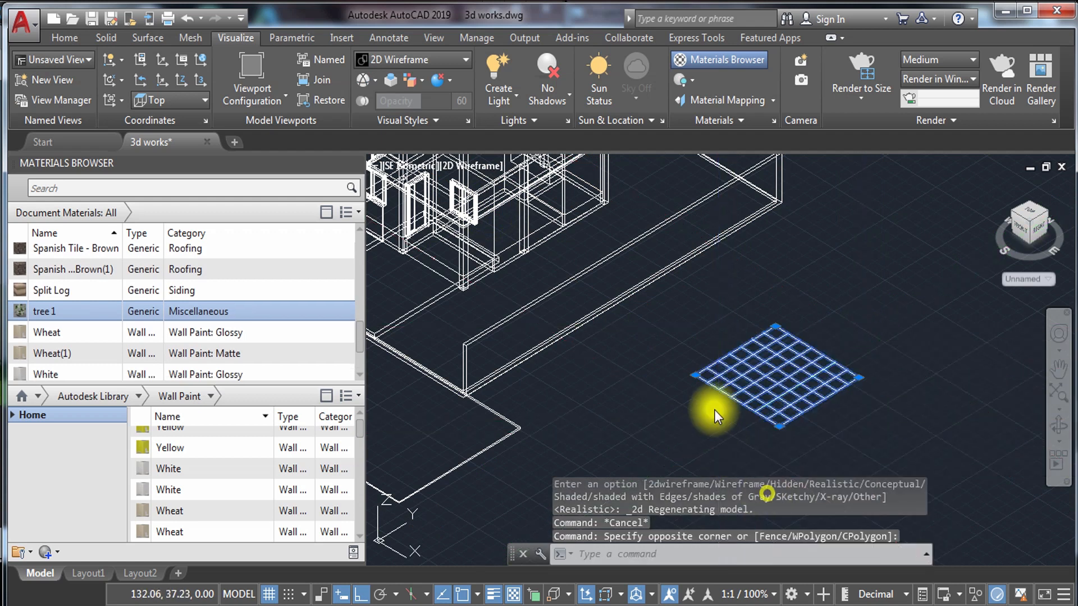
{"action": "left_click", "coordinate": [695, 374]}
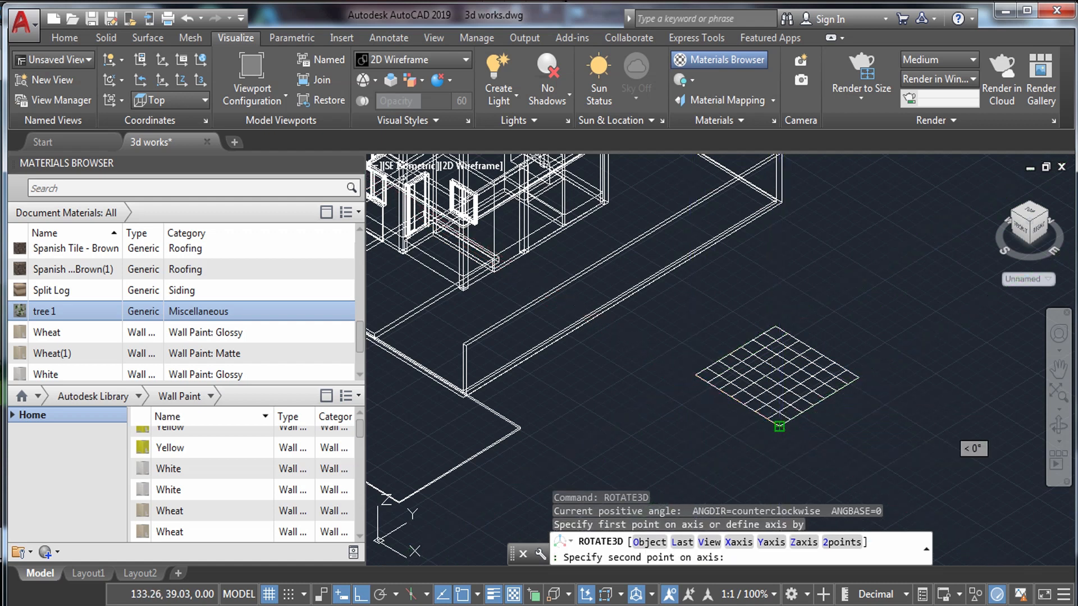
{"action": "left_click", "coordinate": [780, 426]}
{"action": "type", "text": "90"}
{"action": "key", "text": "Return"}
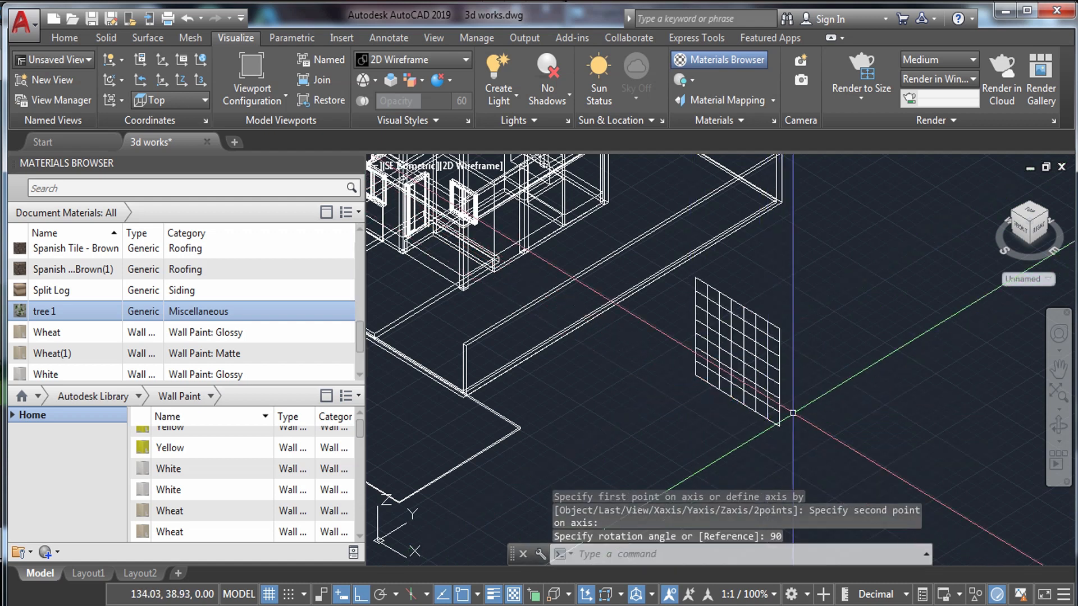
Clear the selection and set the viewport's visual style back to Realistic
{"action": "scroll", "coordinate": [802, 392], "scroll_direction": "down", "scroll_amount": 3}
{"action": "scroll", "coordinate": [746, 393], "scroll_direction": "up", "scroll_amount": 3}
{"action": "key", "text": "Escape"}
{"action": "left_click", "coordinate": [853, 356]}
{"action": "key", "text": "Escape"}
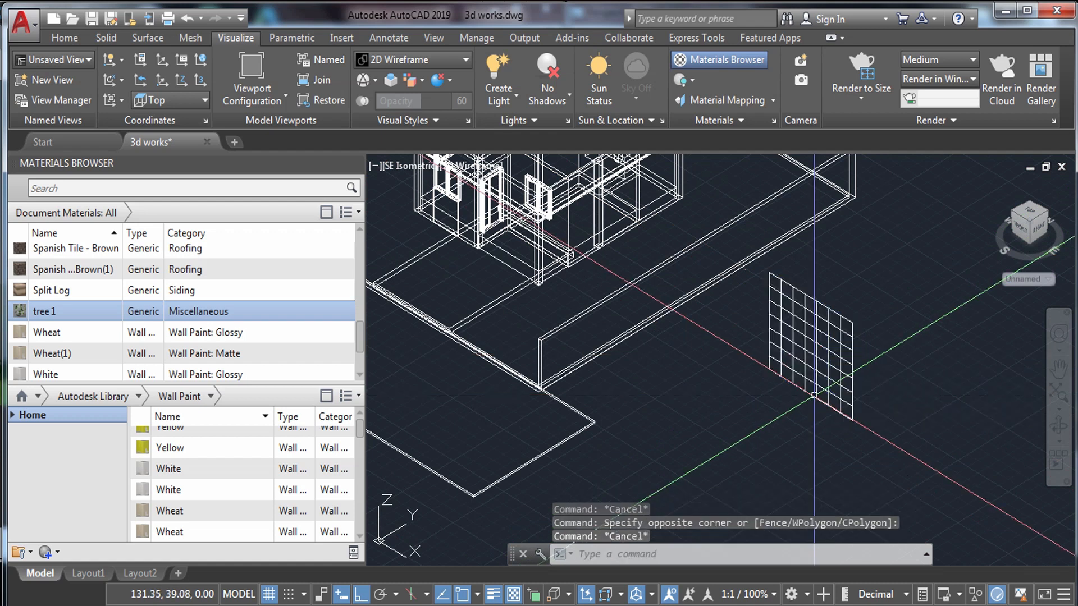
{"action": "left_click", "coordinate": [468, 167]}
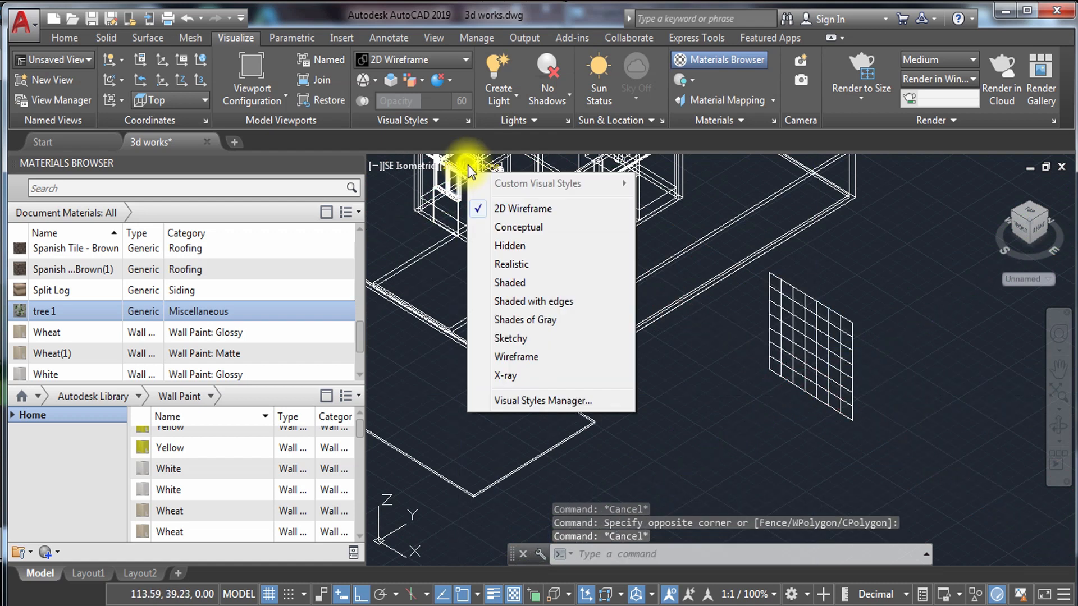
{"action": "left_click", "coordinate": [527, 264]}
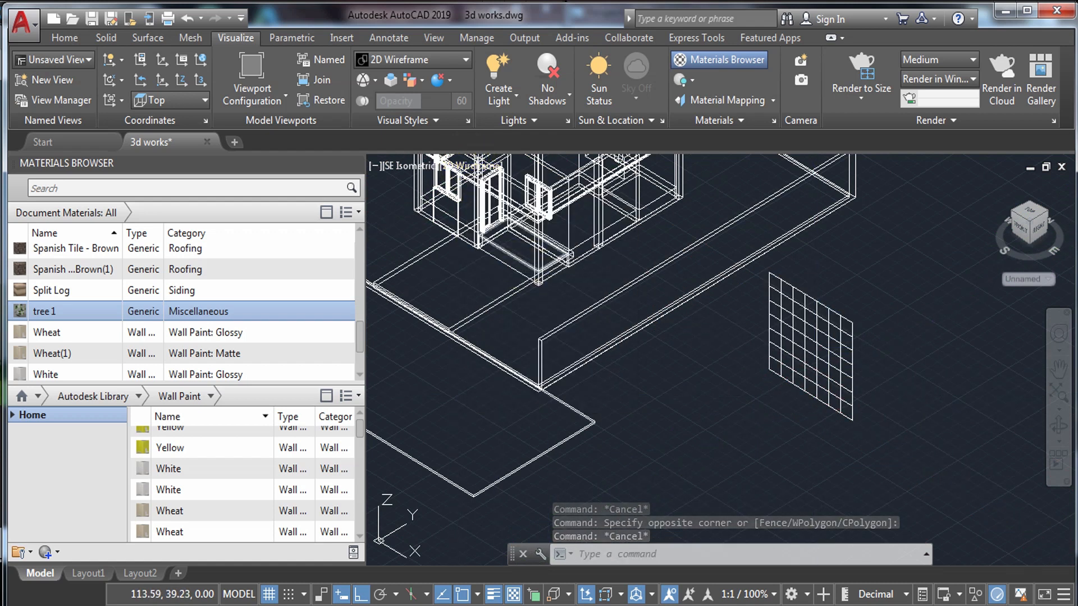
Scale the upright tree surface by a factor of about 2.2 from its upper corner farthest from the house
{"action": "scroll", "coordinate": [792, 345], "scroll_direction": "down", "scroll_amount": 2}
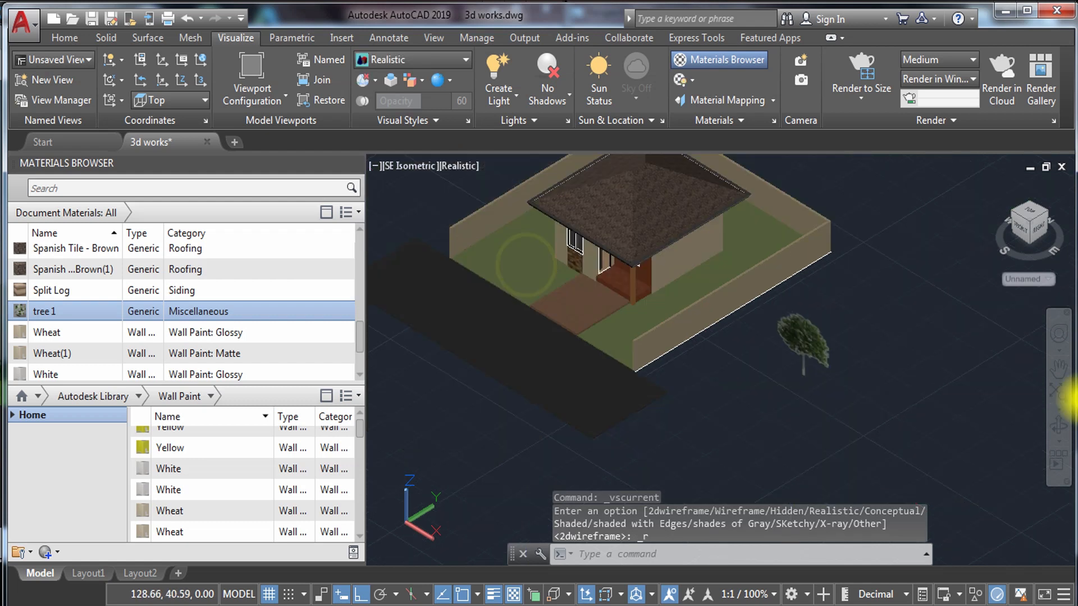
{"action": "left_click", "coordinate": [939, 368]}
{"action": "left_click", "coordinate": [792, 397]}
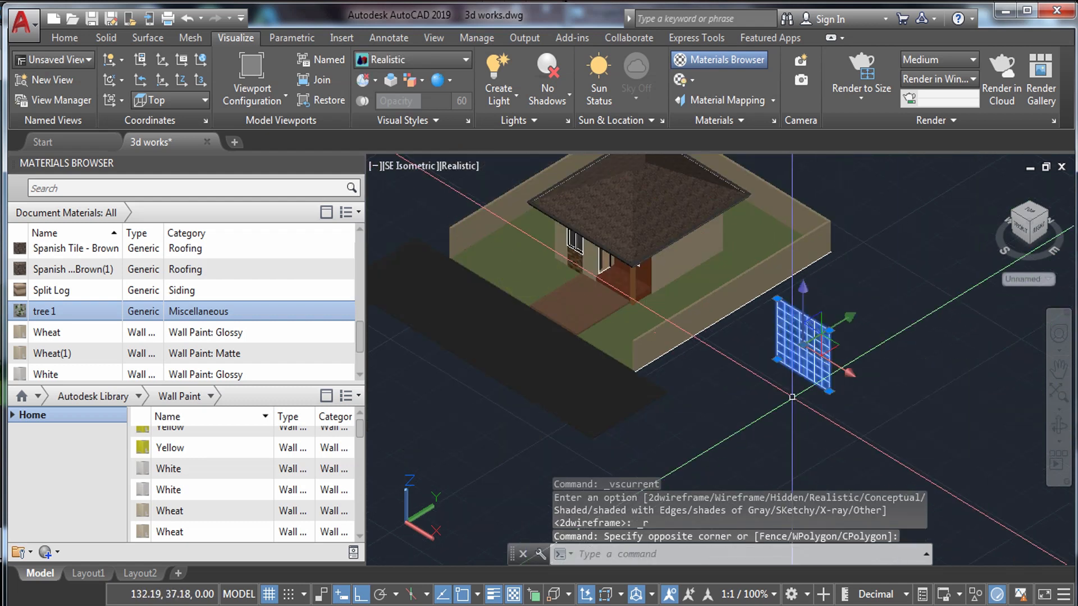
{"action": "type", "text": "sc"}
{"action": "key", "text": "Return"}
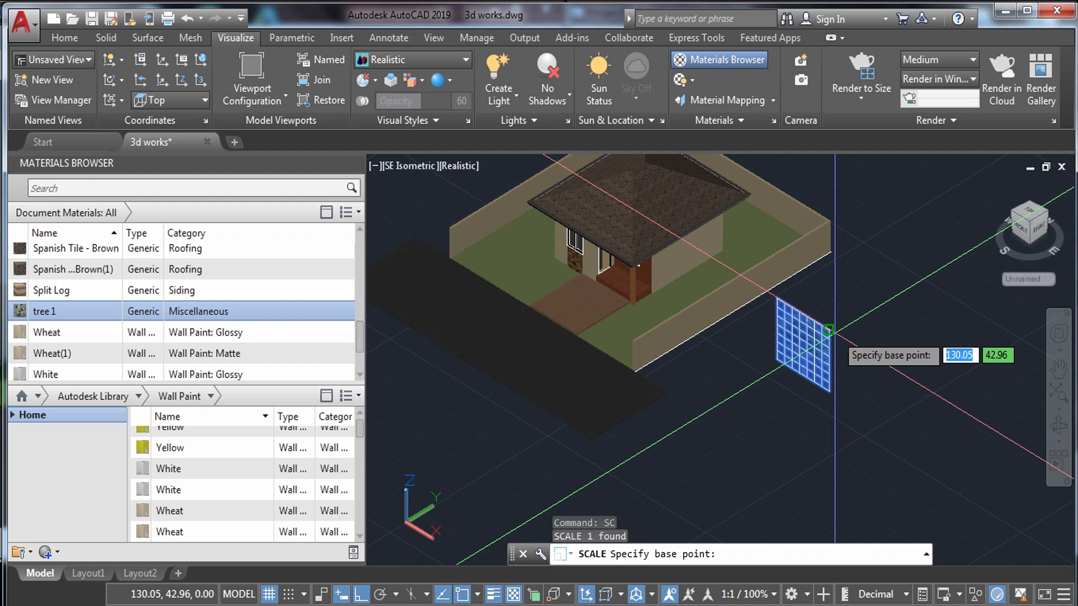
{"action": "left_click", "coordinate": [829, 329]}
{"action": "scroll", "coordinate": [847, 308], "scroll_direction": "down", "scroll_amount": 2}
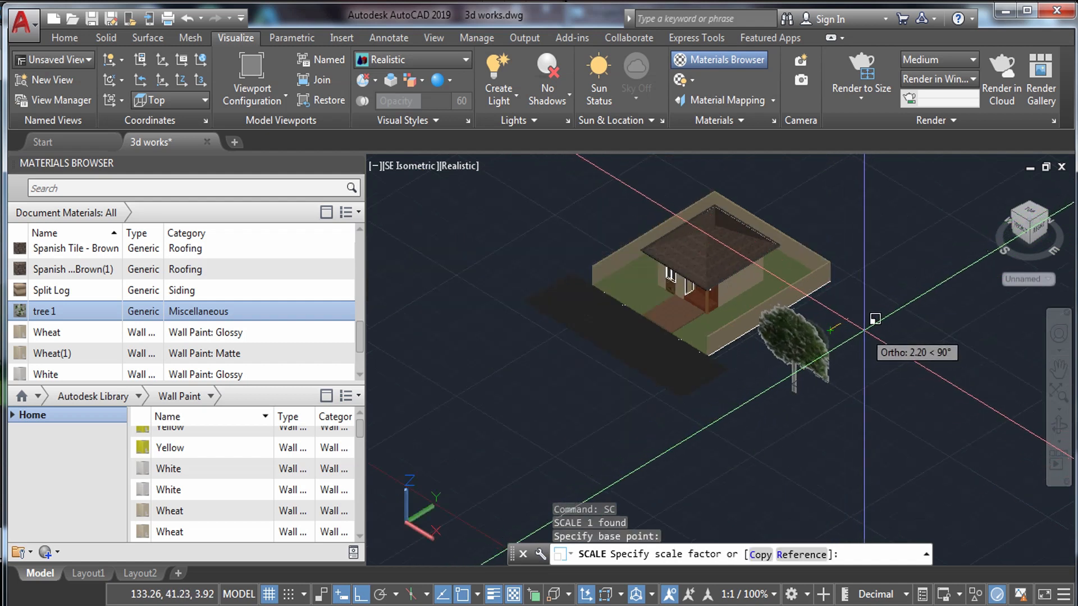
{"action": "left_click", "coordinate": [865, 330]}
{"action": "left_click", "coordinate": [846, 368]}
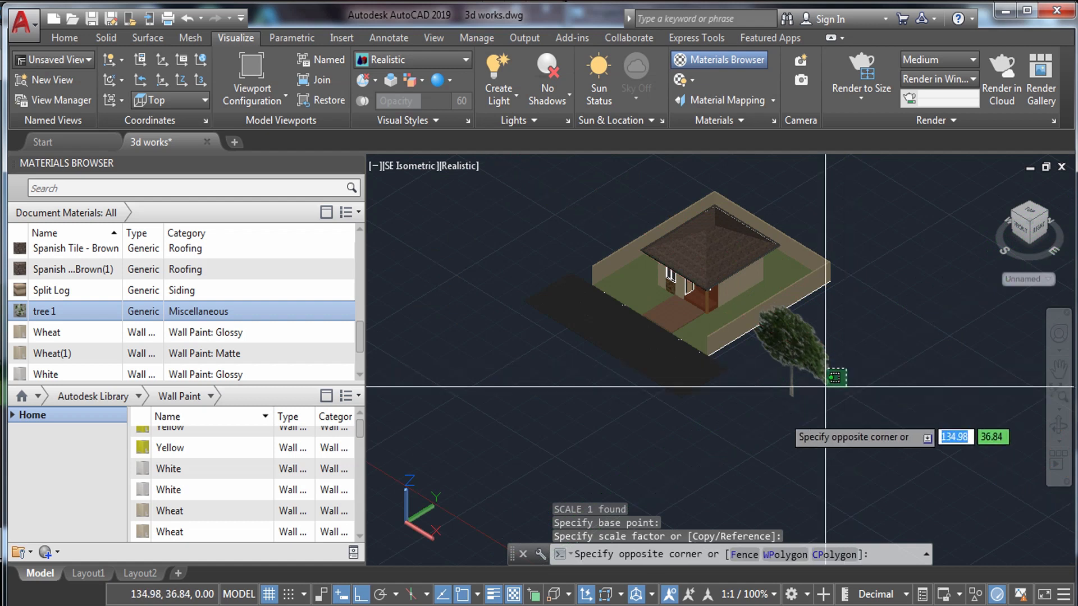
Move the tree surface from its lower corner nearest the house to the base of the boundary wall's outer corner
{"action": "left_click", "coordinate": [775, 421]}
{"action": "scroll", "coordinate": [773, 376], "scroll_direction": "up", "scroll_amount": 5}
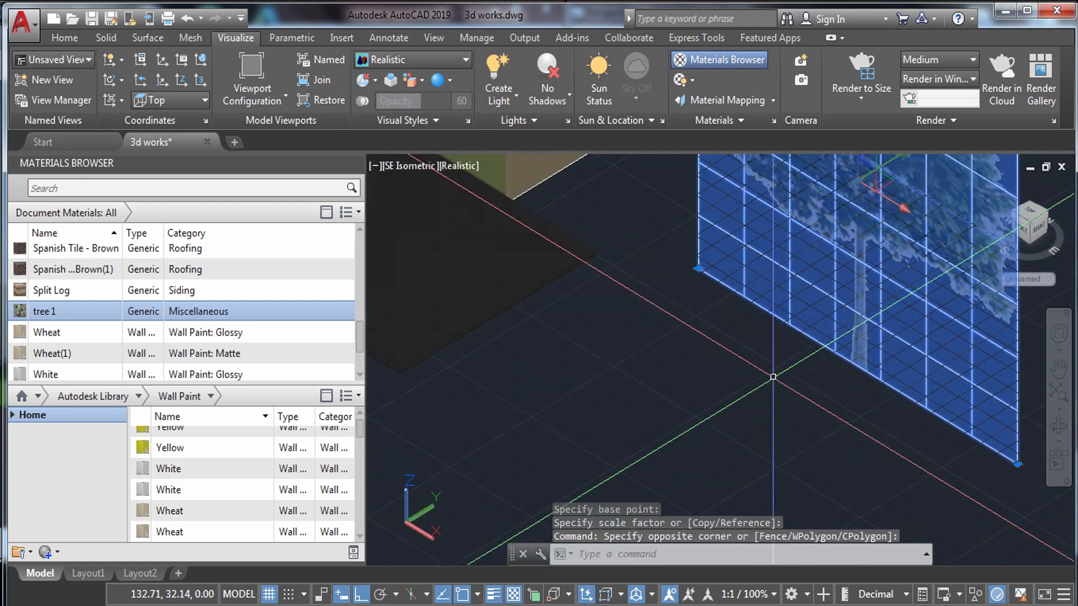
{"action": "type", "text": "m"}
{"action": "key", "text": "Return"}
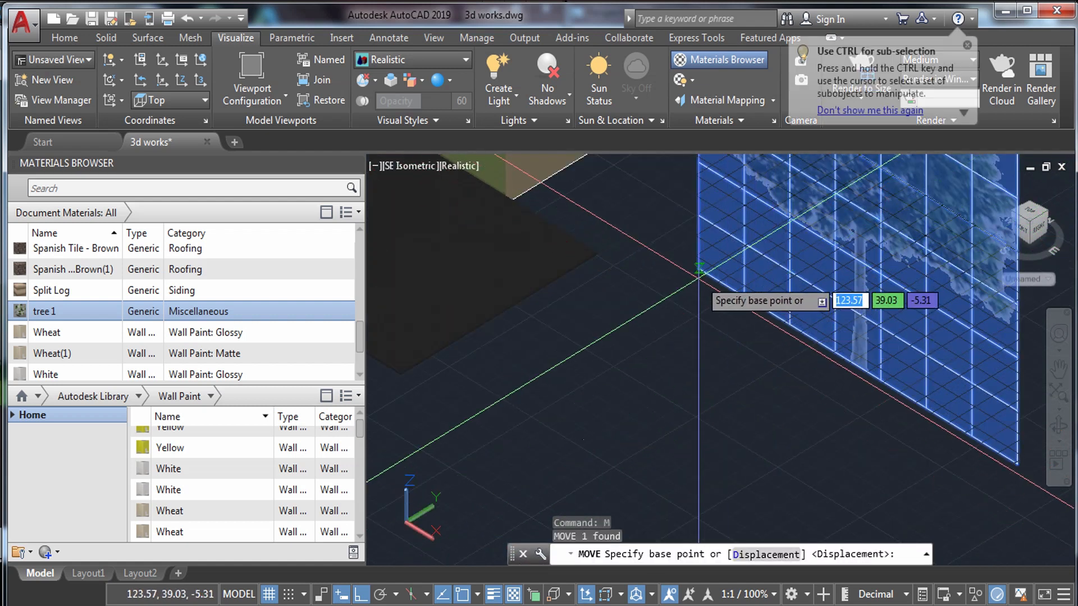
{"action": "left_click", "coordinate": [720, 258]}
{"action": "scroll", "coordinate": [719, 258], "scroll_direction": "down", "scroll_amount": 5}
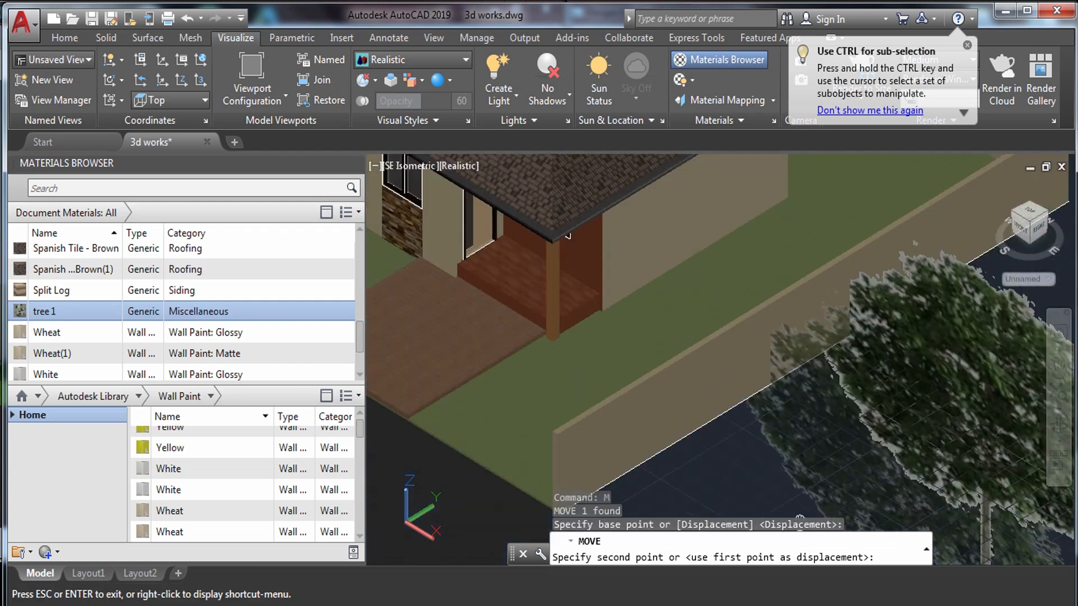
{"action": "middle_click_drag", "start_coordinate": [942, 282], "coordinate": [661, 377]}
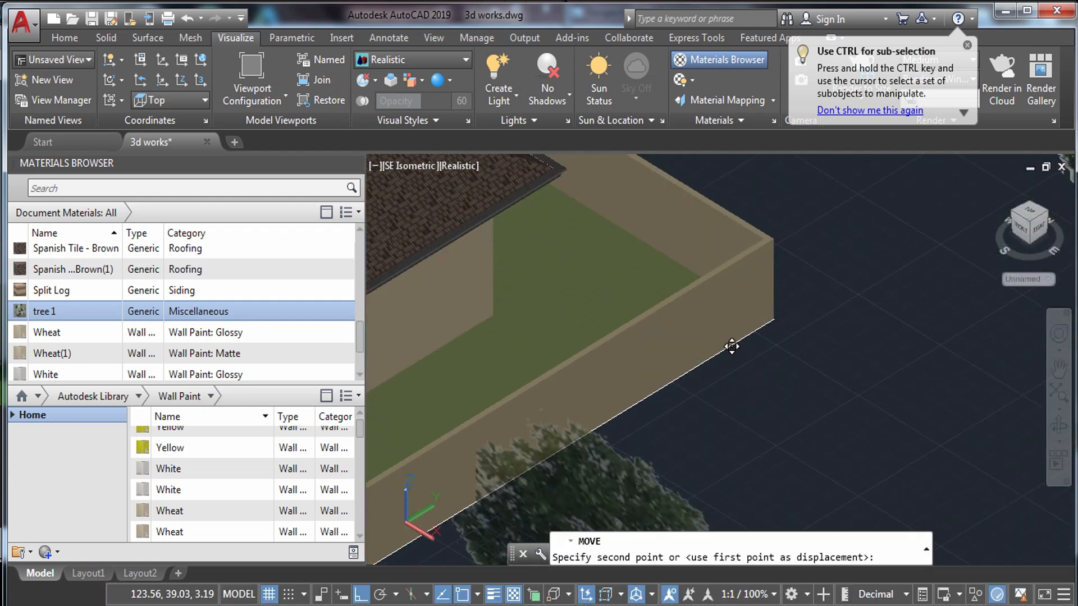
{"action": "left_click", "coordinate": [785, 308]}
{"action": "scroll", "coordinate": [774, 317], "scroll_direction": "down", "scroll_amount": 1}
Move the tree surface about 14.65 units along the 180° direction so it stands behind the rear boundary wall
{"action": "left_click", "coordinate": [910, 313]}
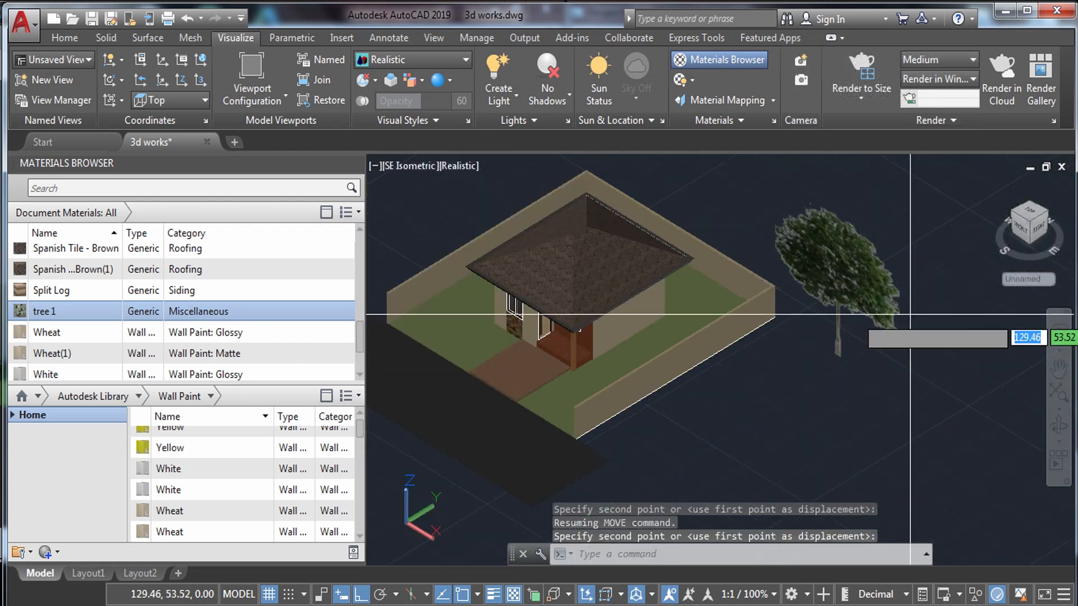
{"action": "left_click", "coordinate": [813, 382]}
{"action": "type", "text": "m"}
{"action": "key", "text": "Return"}
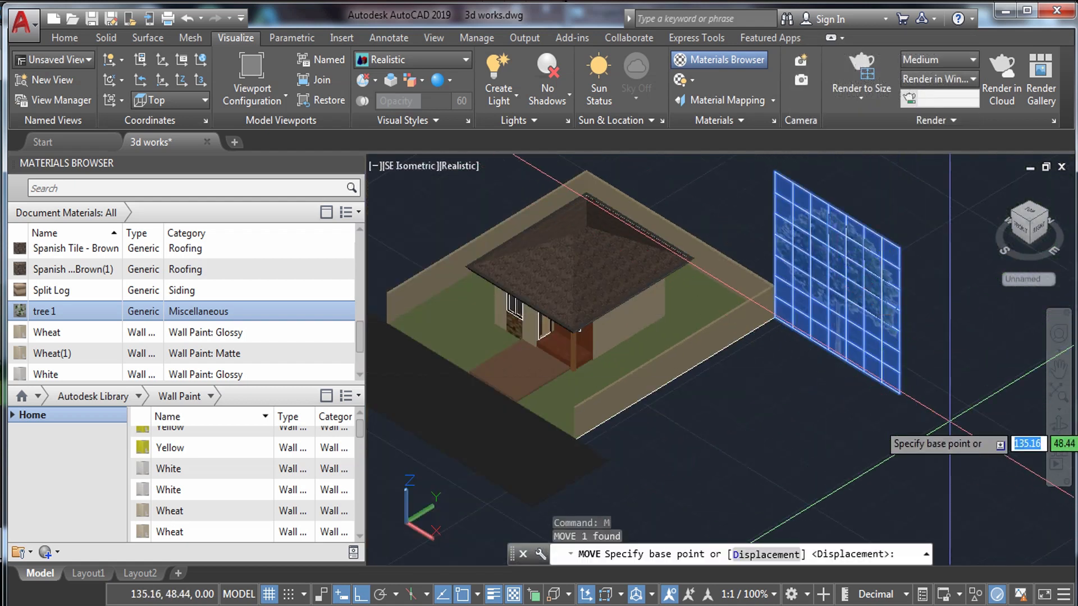
{"action": "left_click", "coordinate": [950, 420]}
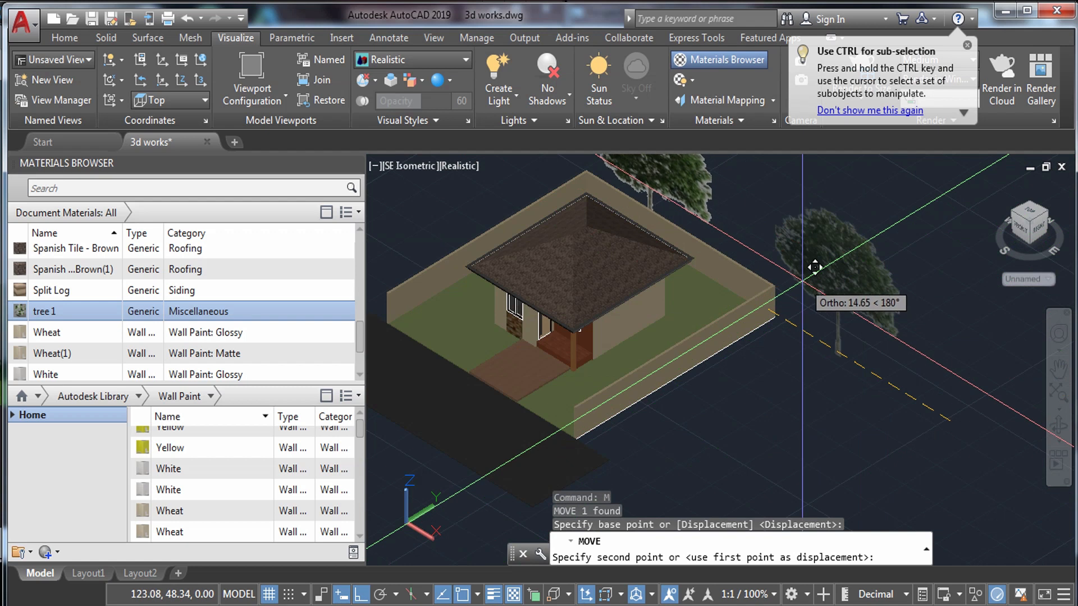
{"action": "left_click", "coordinate": [802, 281]}
Copy the tree surface with Ortho off to four more spots around the rear and sides of the boundary wall
{"action": "middle_click_drag", "start_coordinate": [798, 259], "coordinate": [818, 414]}
{"action": "left_click", "coordinate": [747, 296]}
{"action": "left_click", "coordinate": [679, 305]}
{"action": "type", "text": "Co"}
{"action": "key", "text": "Return"}
{"action": "left_click", "coordinate": [769, 345]}
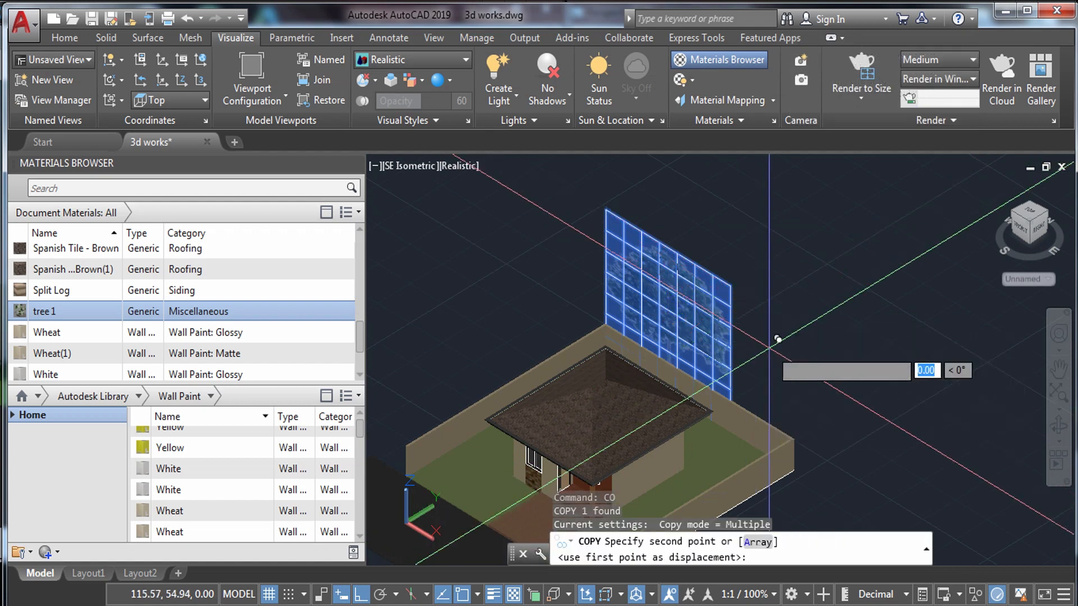
{"action": "key", "text": "F8"}
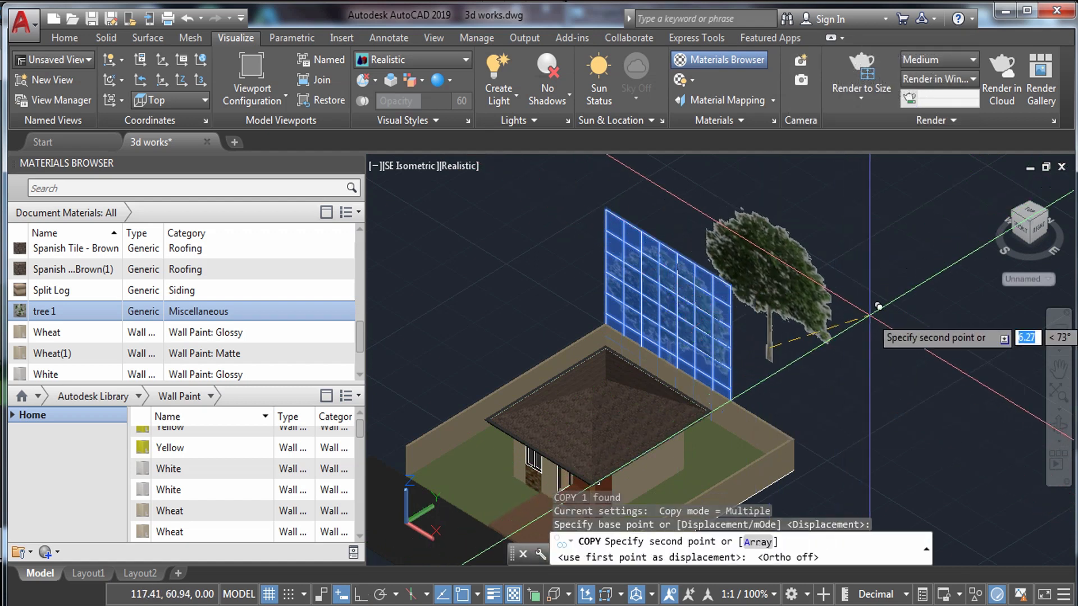
{"action": "left_click", "coordinate": [906, 326]}
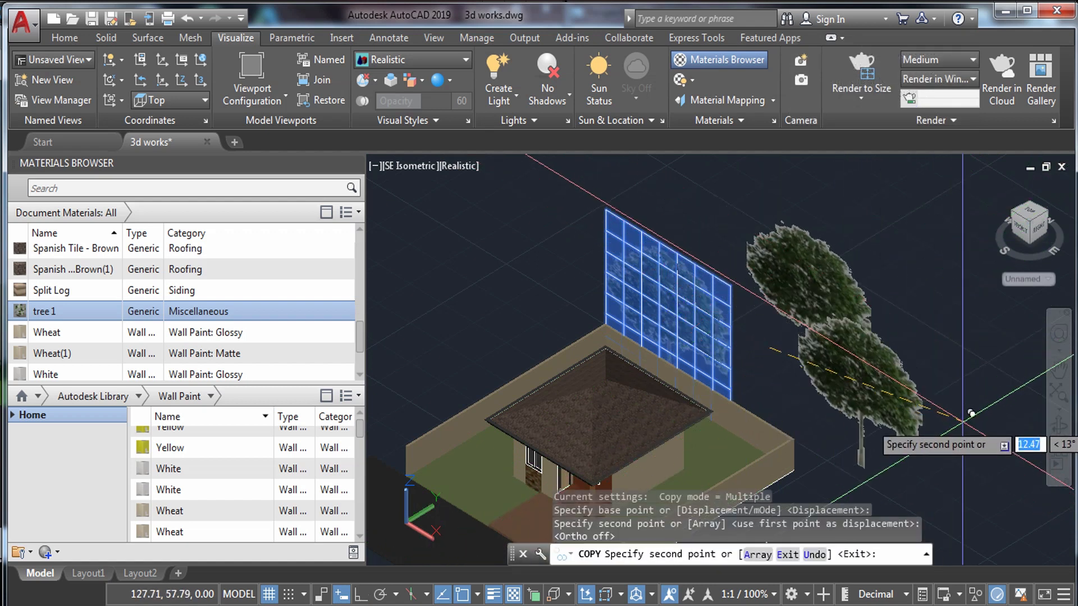
{"action": "left_click", "coordinate": [959, 419]}
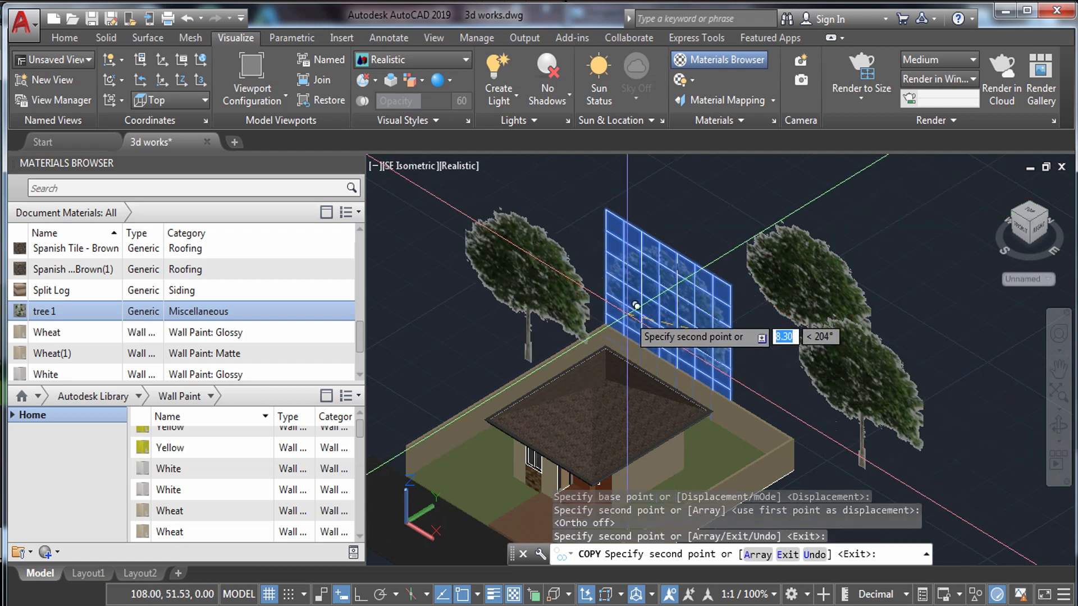
{"action": "left_click", "coordinate": [611, 331]}
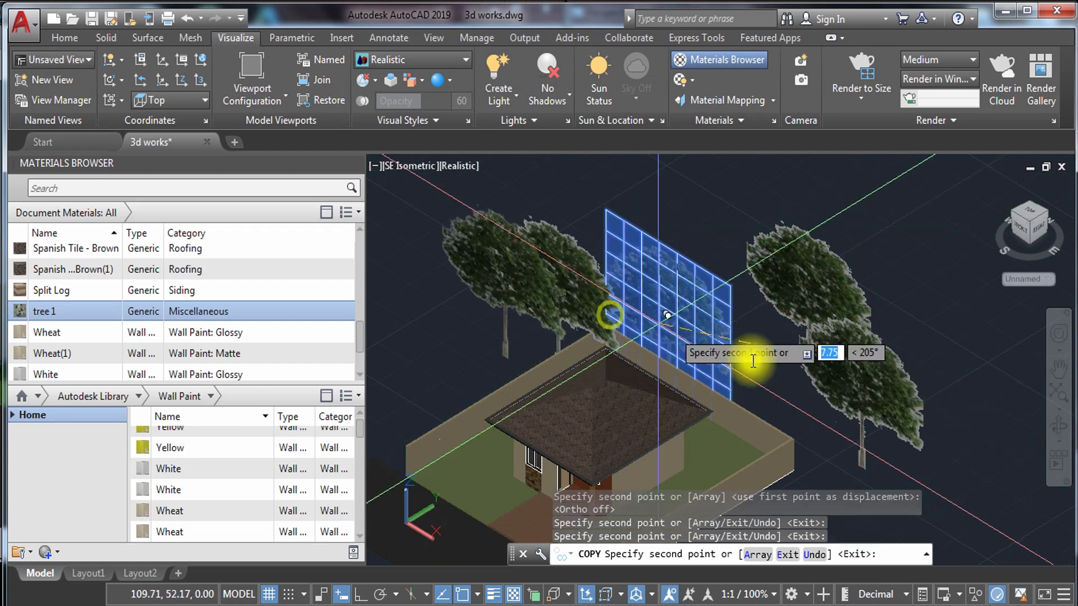
{"action": "scroll", "coordinate": [702, 298], "scroll_direction": "down", "scroll_amount": 5}
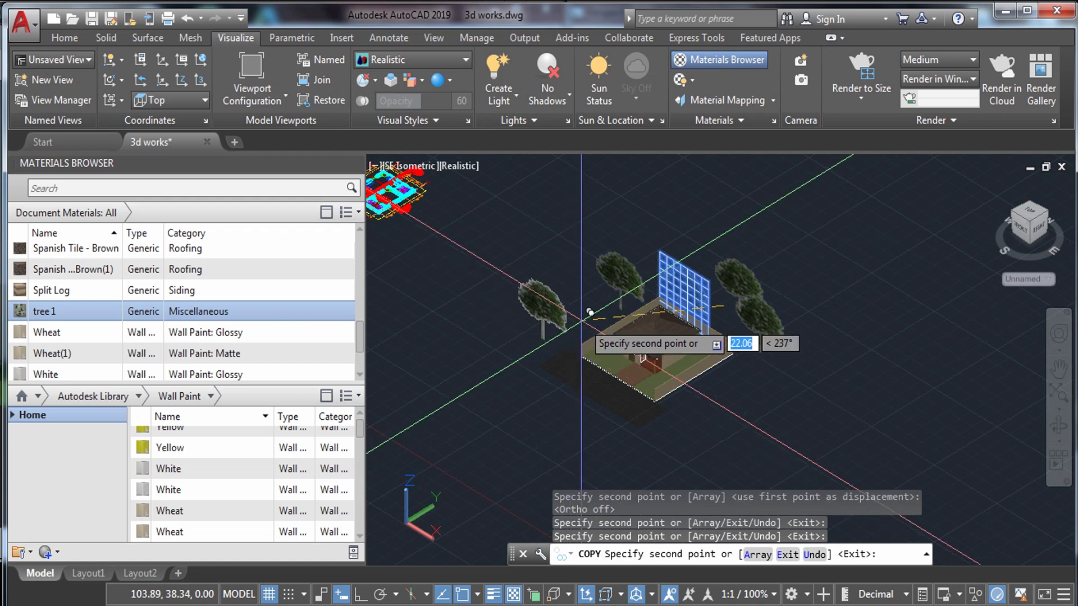
{"action": "scroll", "coordinate": [609, 309], "scroll_direction": "up", "scroll_amount": 6}
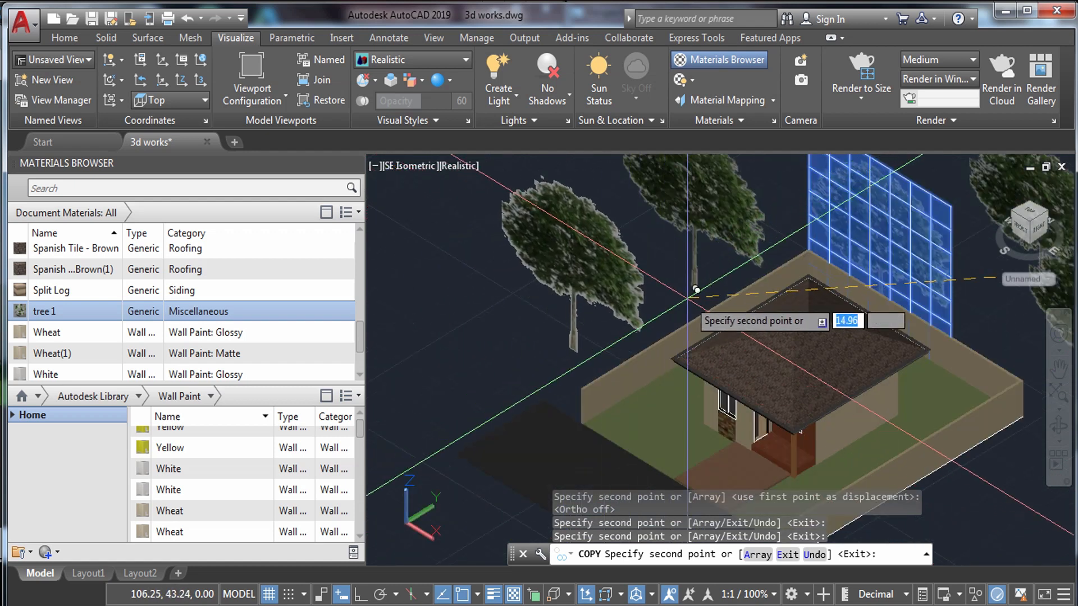
{"action": "key", "text": "Escape"}
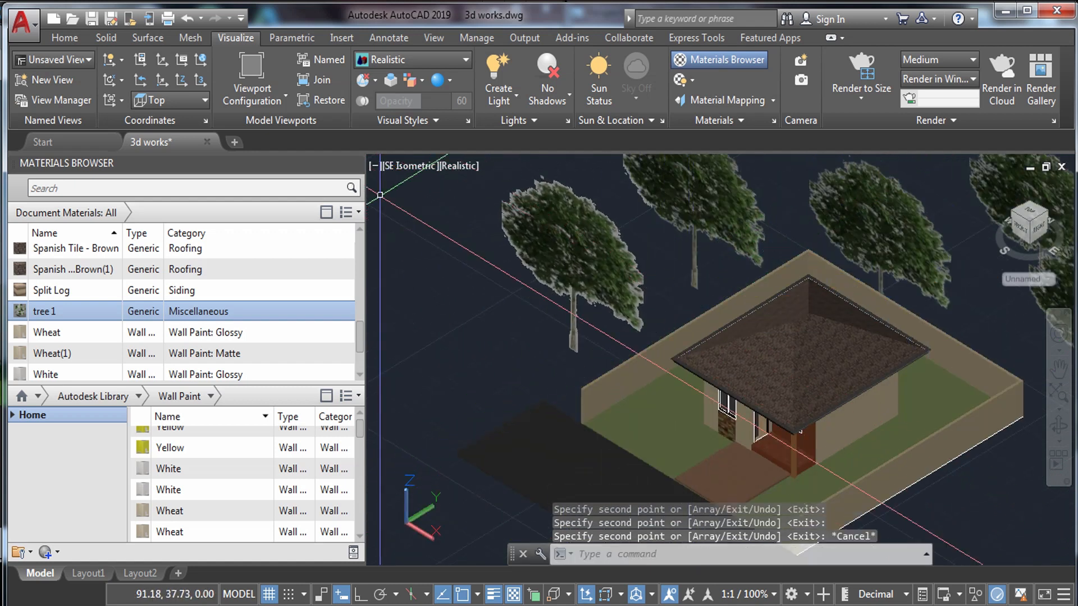
Close the Materials Browser and switch the view to perspective projection, looking at the front of the house
{"action": "left_click", "coordinate": [354, 165]}
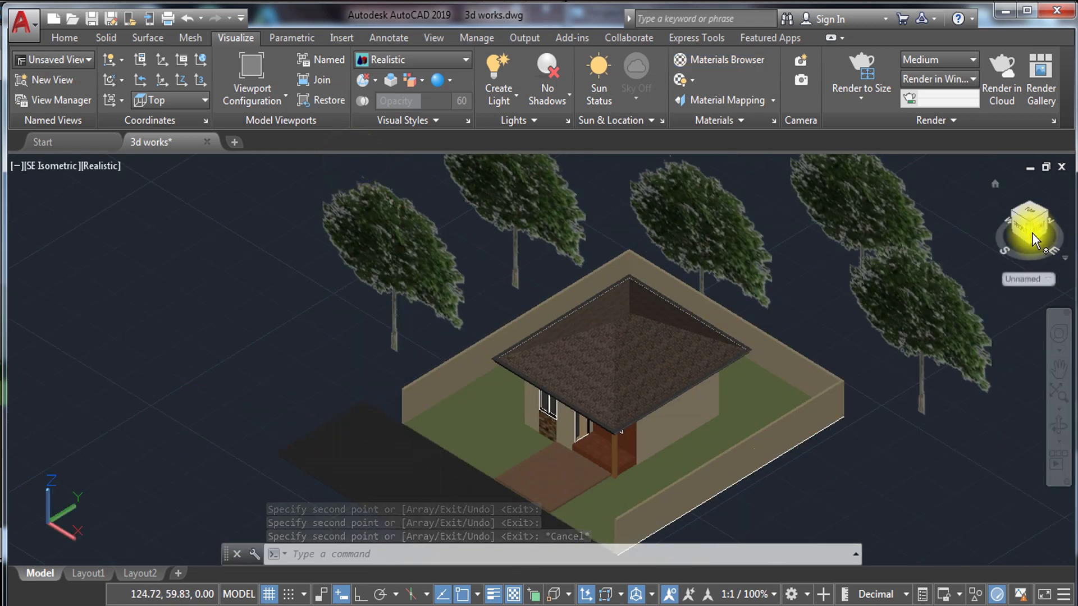
{"action": "right_click", "coordinate": [1034, 240]}
{"action": "left_click", "coordinate": [957, 288]}
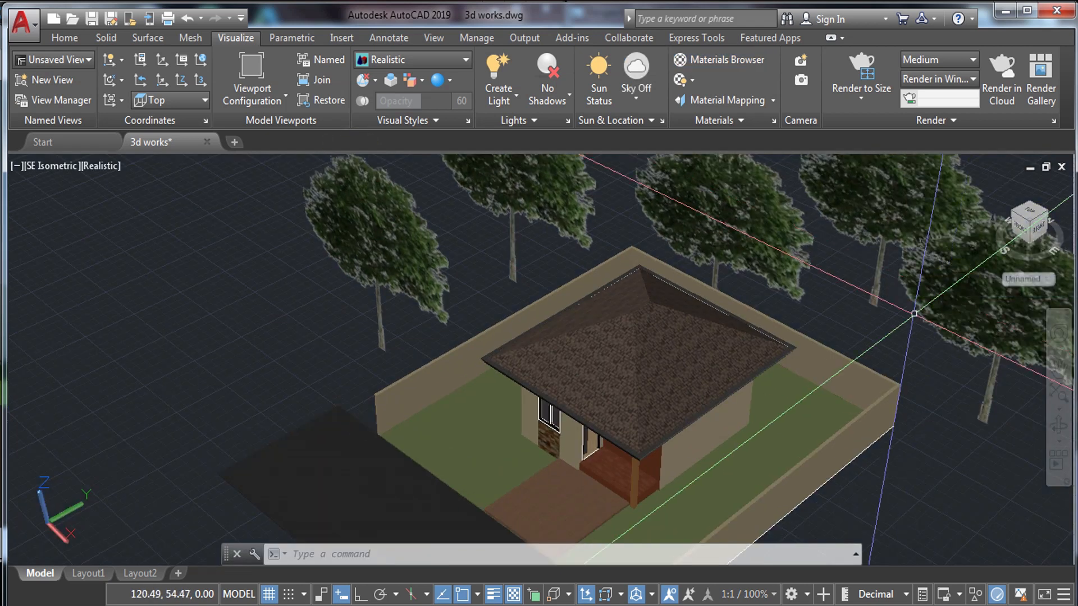
{"action": "middle_click_drag", "start_coordinate": [671, 464], "coordinate": [618, 381], "text": "shift"}
{"action": "left_click", "coordinate": [486, 214]}
{"action": "type", "text": "m"}
{"action": "key", "text": "Return"}
{"action": "left_click", "coordinate": [497, 202]}
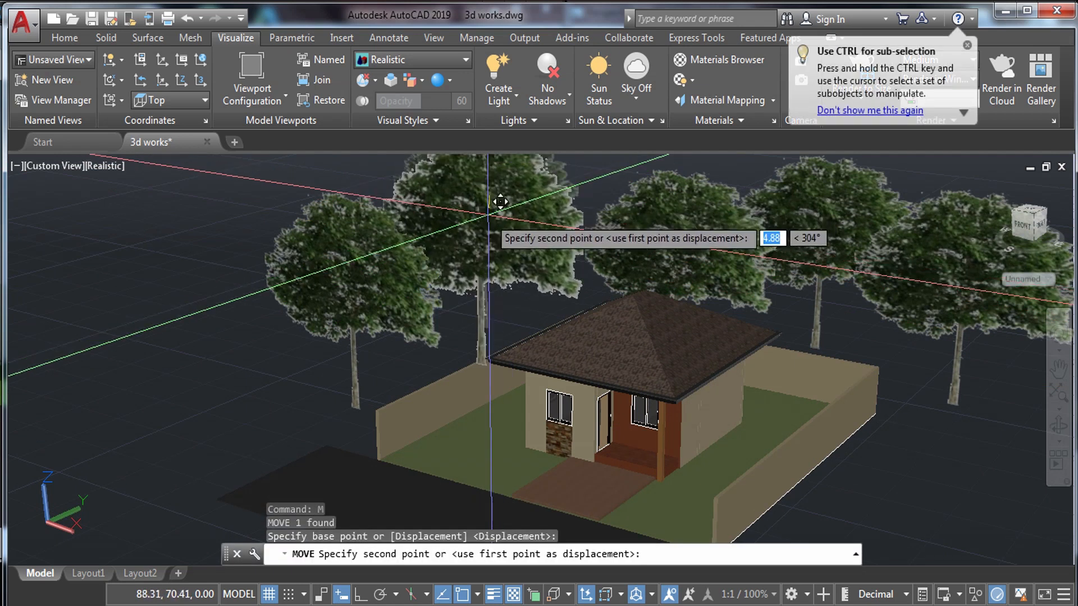
{"action": "key", "text": "Escape"}
Move the tree behind the side wall down to ground level with Ortho on, using the wall's front corner as reference
{"action": "middle_click_drag", "start_coordinate": [488, 356], "coordinate": [563, 262]}
{"action": "middle_click_drag", "start_coordinate": [553, 341], "coordinate": [599, 312], "text": "shift"}
{"action": "left_click", "coordinate": [521, 262]}
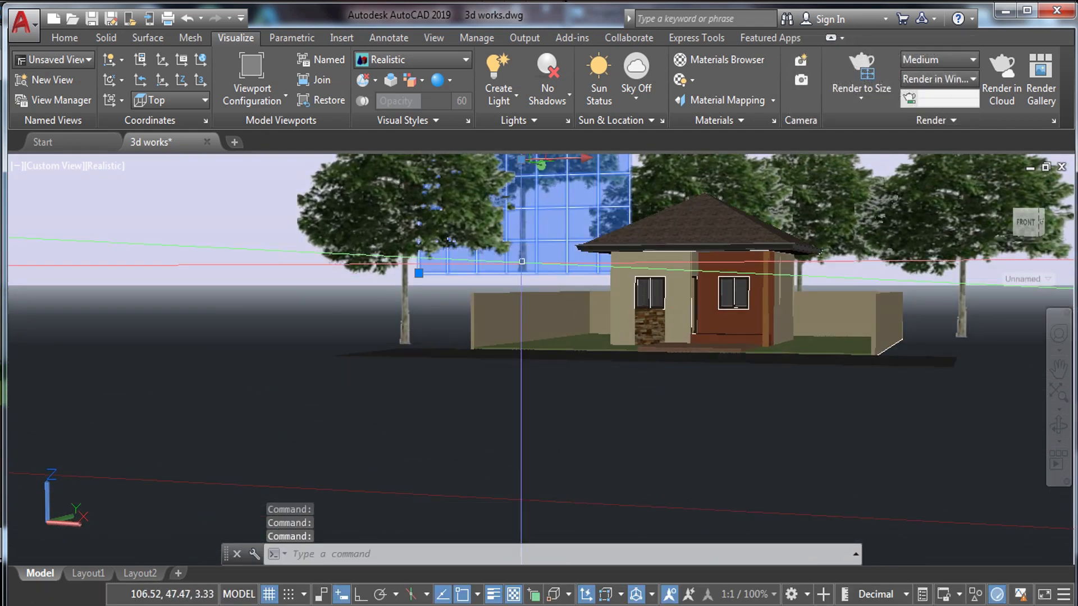
{"action": "type", "text": "m"}
{"action": "key", "text": "Return"}
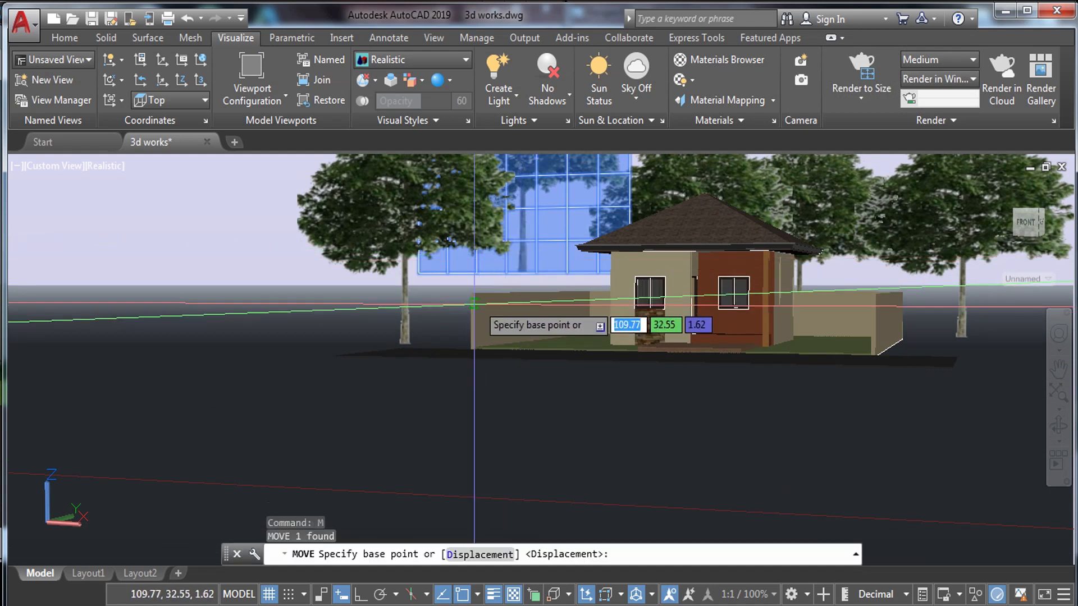
{"action": "left_click", "coordinate": [488, 285]}
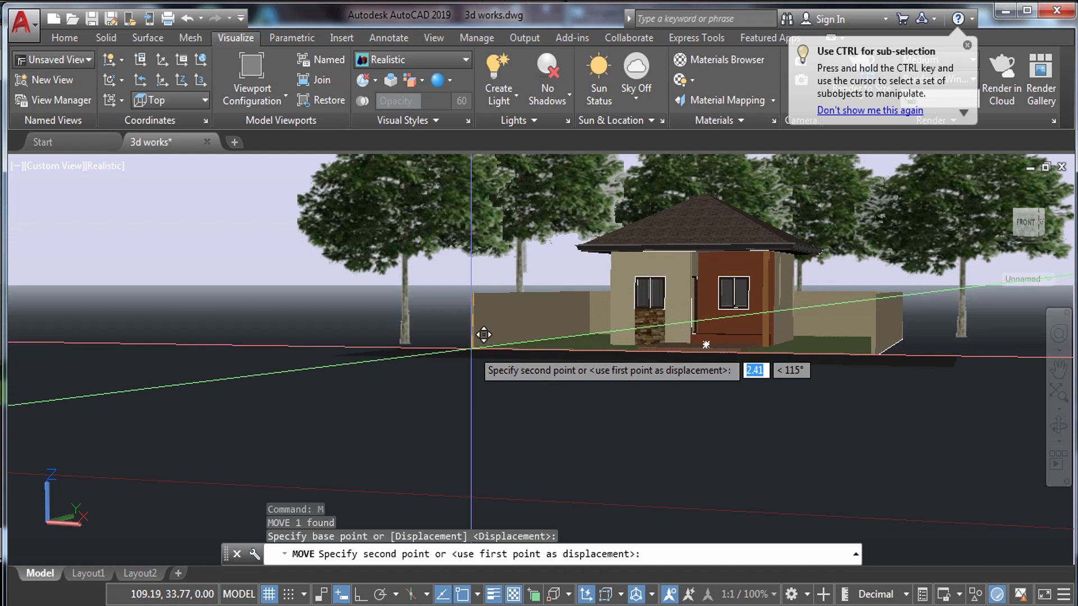
{"action": "key", "text": "F8"}
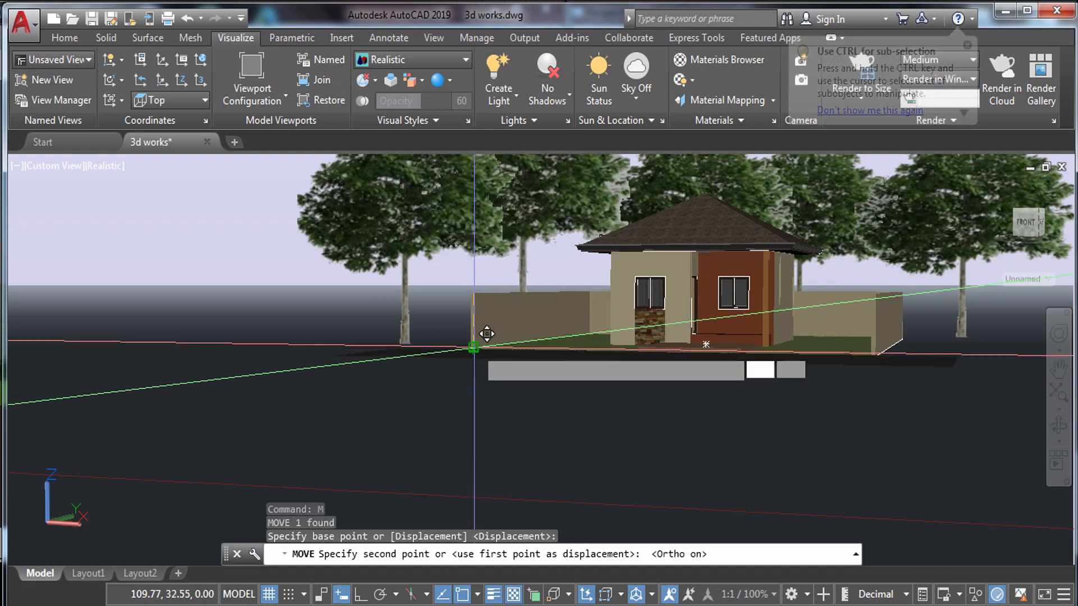
{"action": "left_click", "coordinate": [473, 347]}
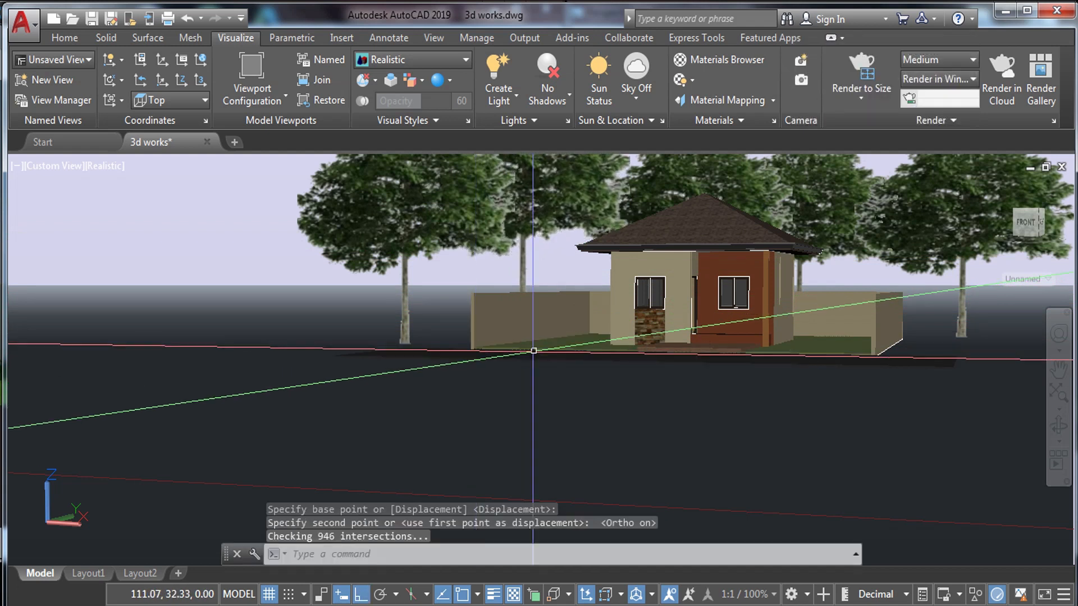
{"action": "key", "text": "Escape"}
Frame the front of the house with realtime zoom, keeping the walls, eaves and trees beside it in view
{"action": "scroll", "coordinate": [780, 309], "scroll_direction": "up", "scroll_amount": 5}
{"action": "middle_click_drag", "start_coordinate": [758, 296], "coordinate": [604, 396]}
{"action": "scroll", "coordinate": [607, 387], "scroll_direction": "down", "scroll_amount": 5}
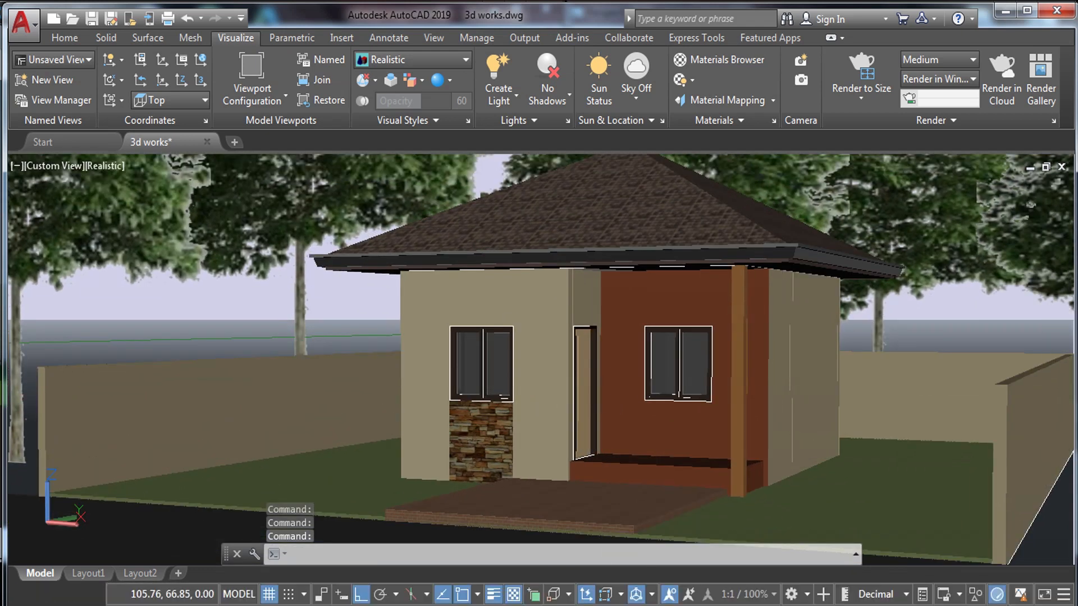
{"action": "scroll", "coordinate": [539, 360], "scroll_direction": "up", "scroll_amount": 2}
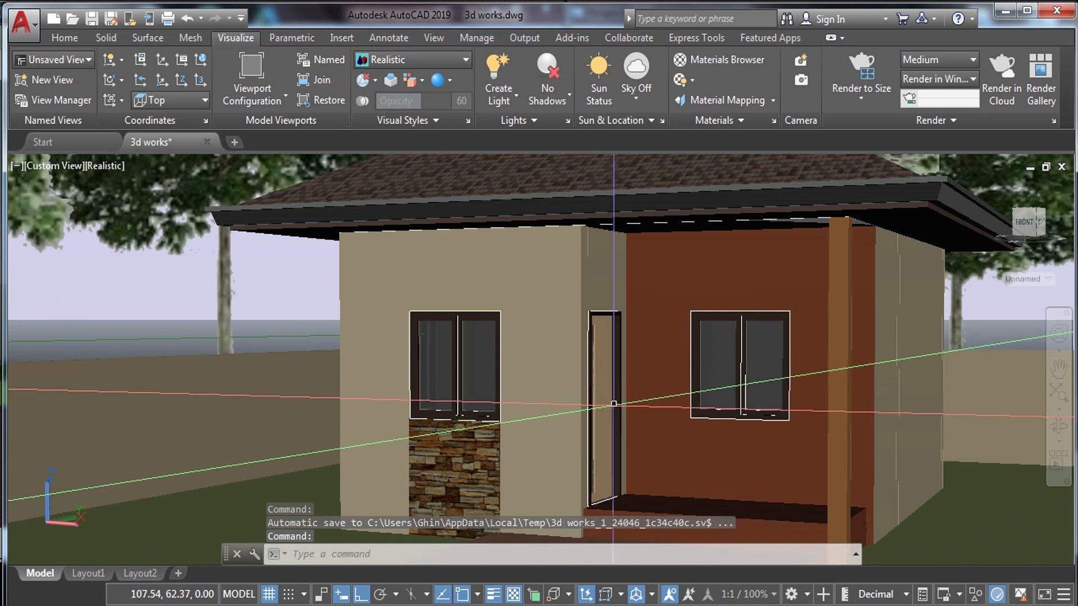
{"action": "middle_click_drag", "start_coordinate": [619, 402], "coordinate": [619, 398]}
{"action": "key", "text": "Return"}
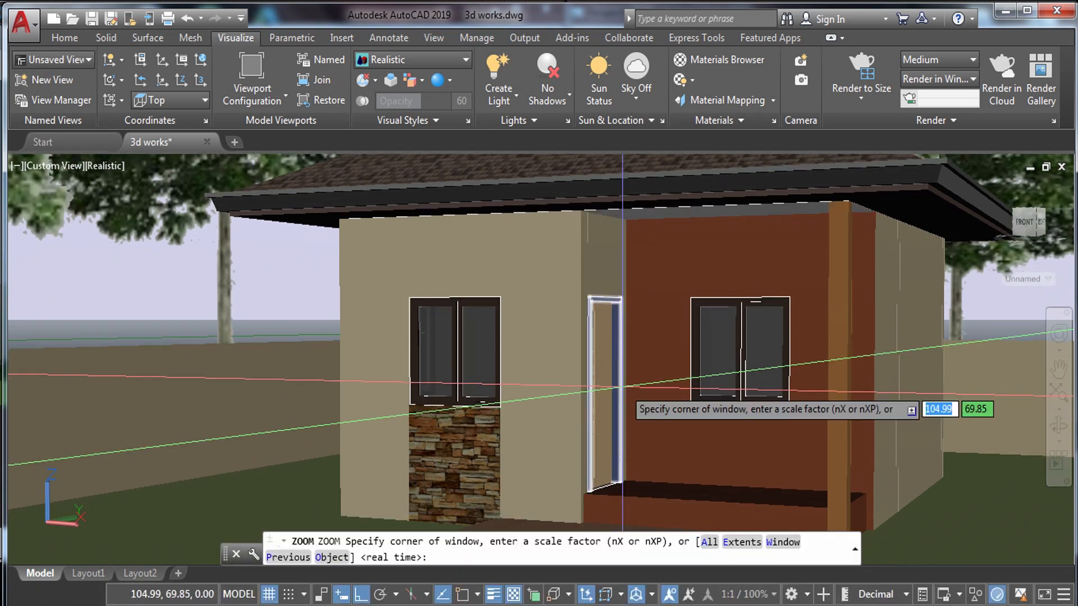
{"action": "key", "text": "Return"}
{"action": "left_click_drag", "start_coordinate": [621, 391], "coordinate": [624, 406]}
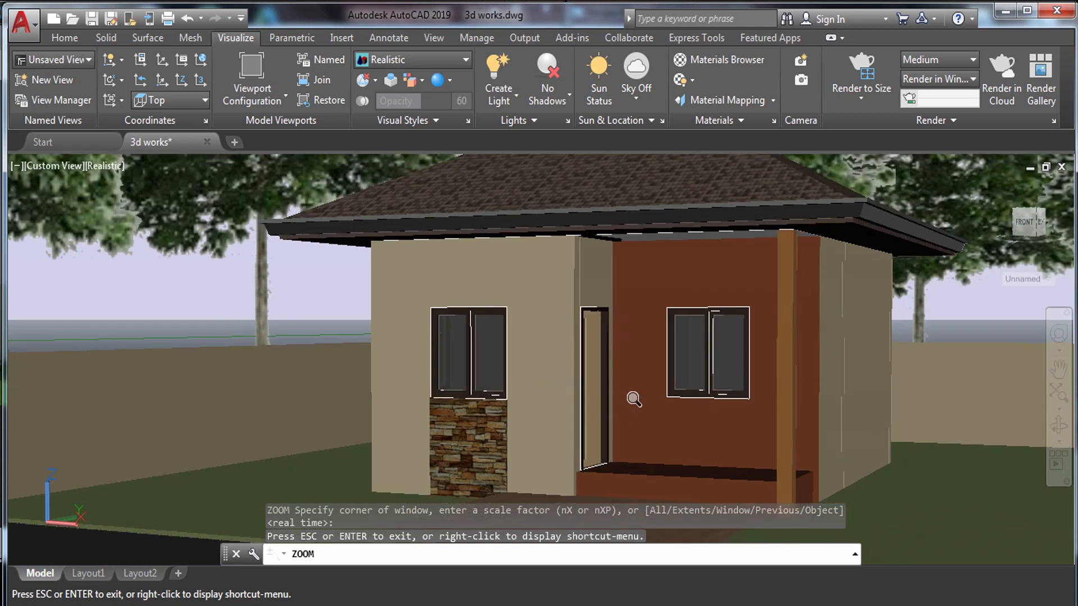
Turn on Full Shadows and set the sky to Sky Background and Illumination
{"action": "left_click", "coordinate": [551, 90]}
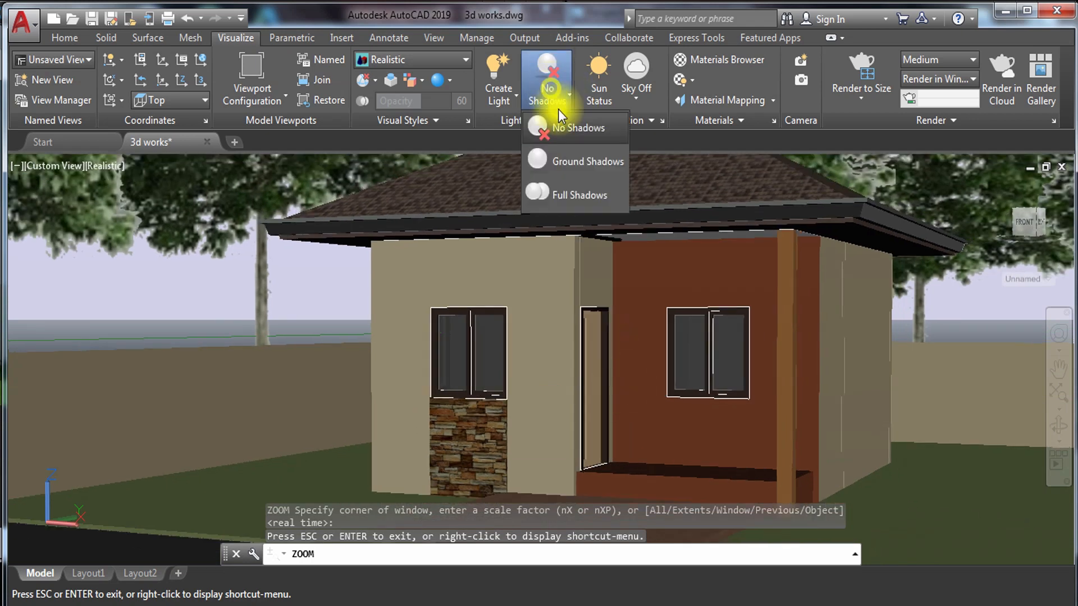
{"action": "left_click", "coordinate": [565, 193]}
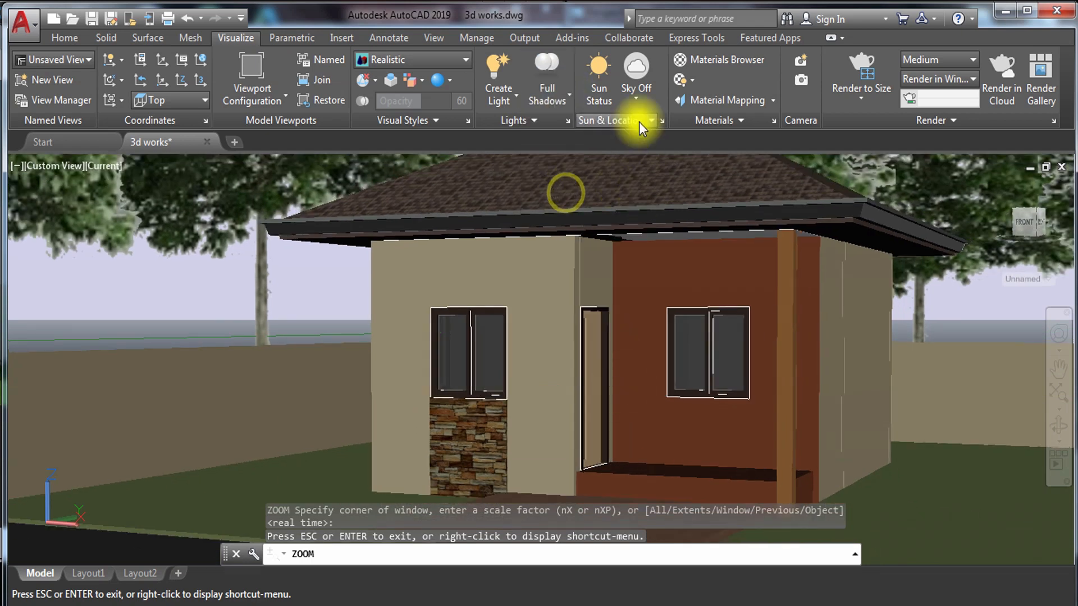
{"action": "left_click", "coordinate": [636, 97]}
{"action": "left_click", "coordinate": [673, 195]}
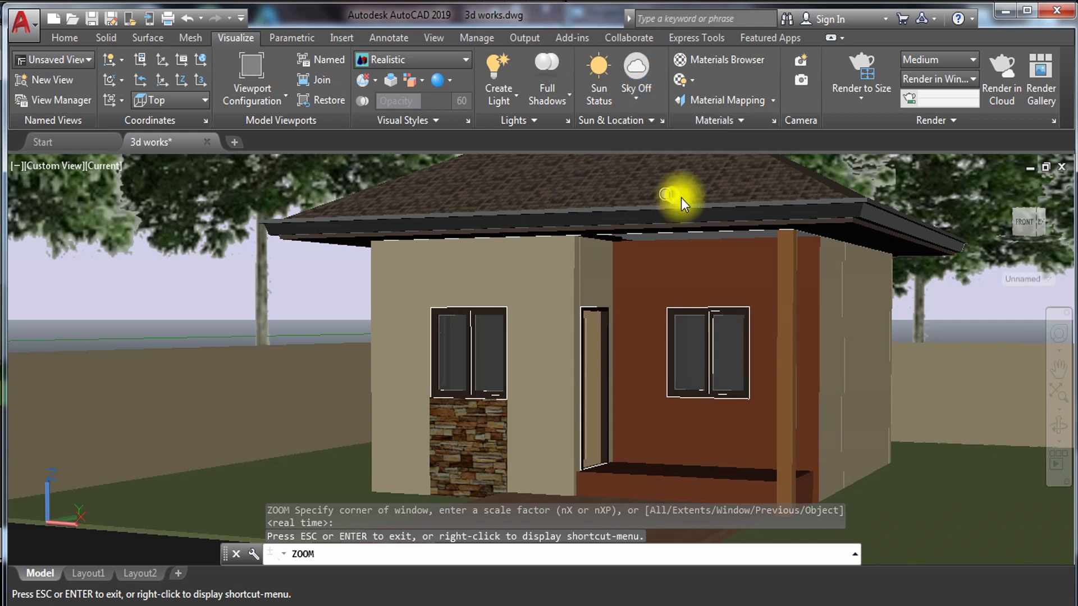
Set the render preset to Low and the render size to 1024 x 768 px - XGA
{"action": "left_click", "coordinate": [963, 59]}
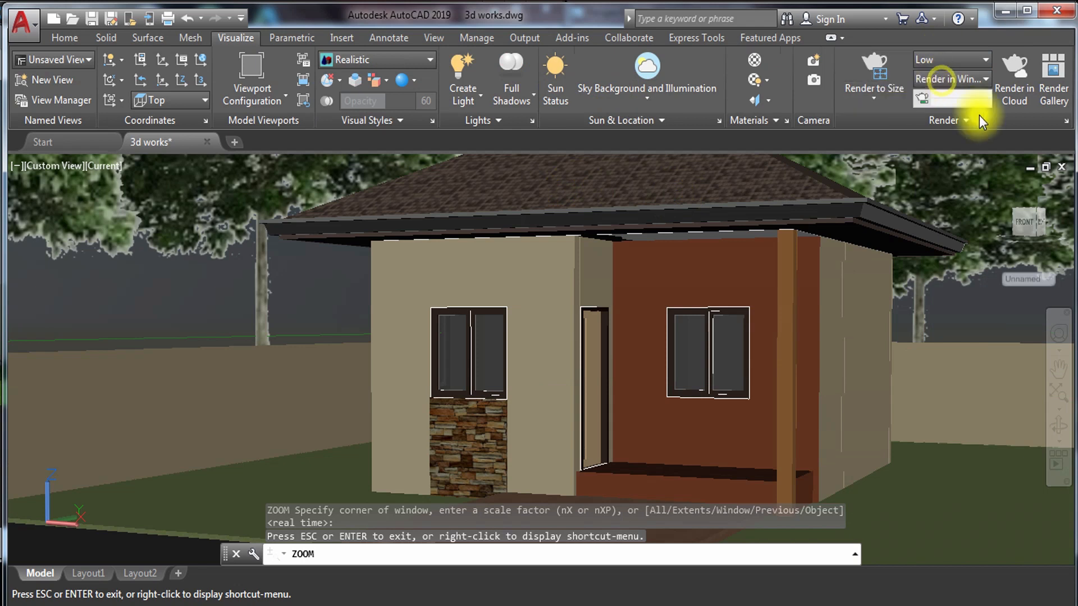
{"action": "left_click", "coordinate": [1065, 120]}
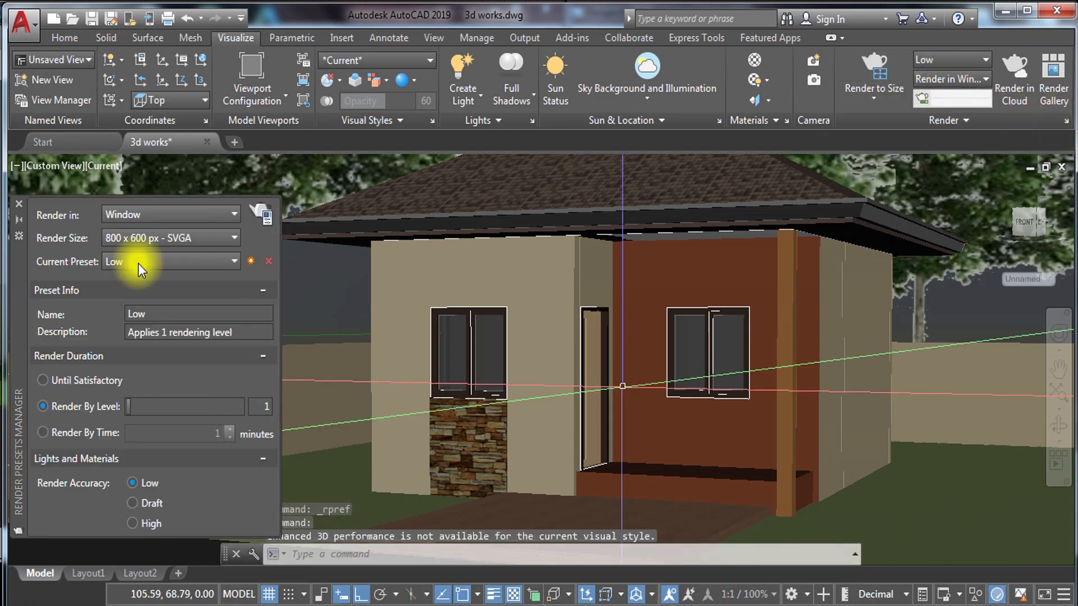
{"action": "left_click", "coordinate": [180, 239]}
{"action": "left_click", "coordinate": [175, 275]}
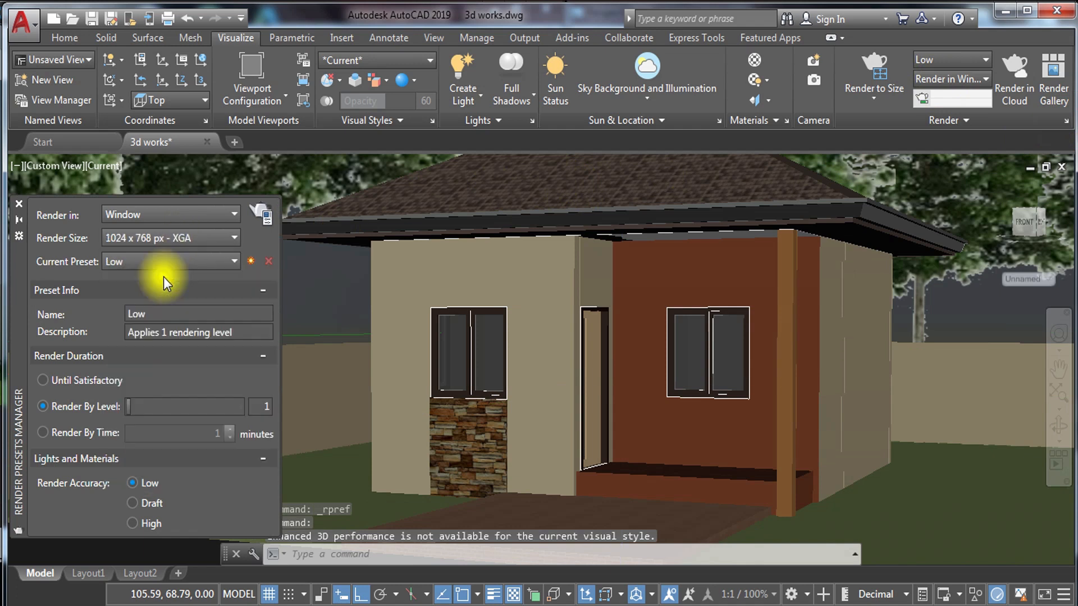
{"action": "left_click", "coordinate": [18, 204]}
Set both the sun's intensity factor and the sky's intensity factor to 1.5 in the Sun Properties
{"action": "left_click", "coordinate": [719, 120]}
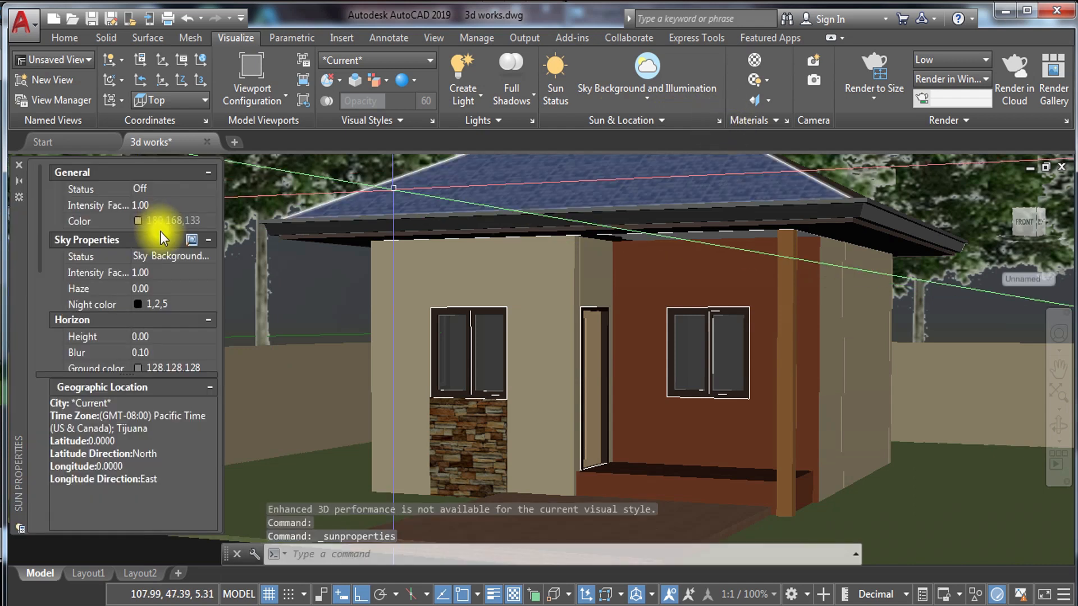
{"action": "left_click", "coordinate": [159, 205]}
{"action": "type", "text": "1"}
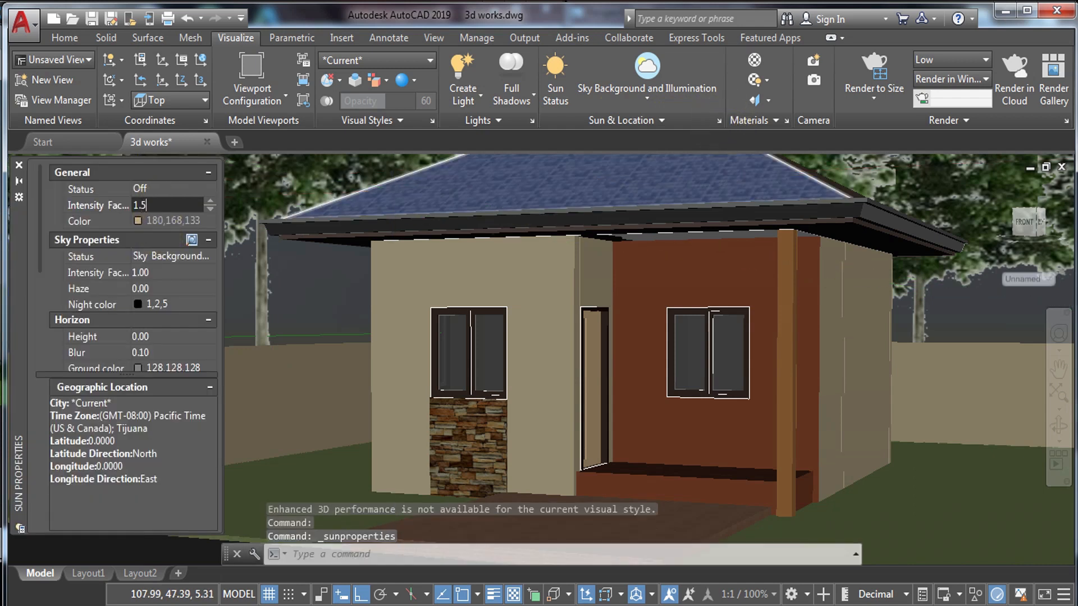
{"action": "left_click", "coordinate": [180, 273]}
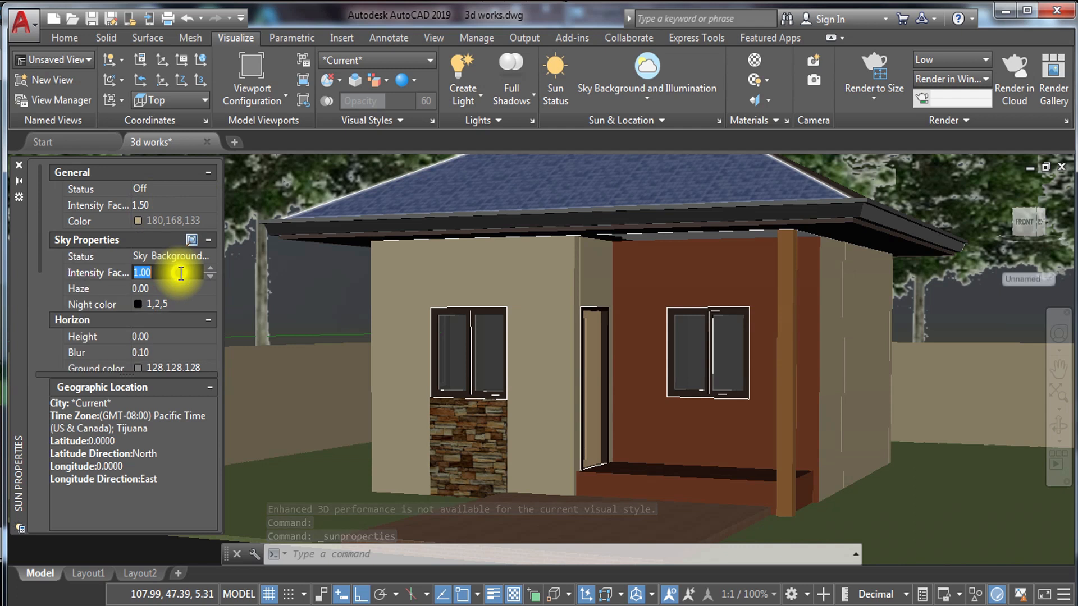
{"action": "type", "text": "1.5"}
{"action": "key", "text": "Tab"}
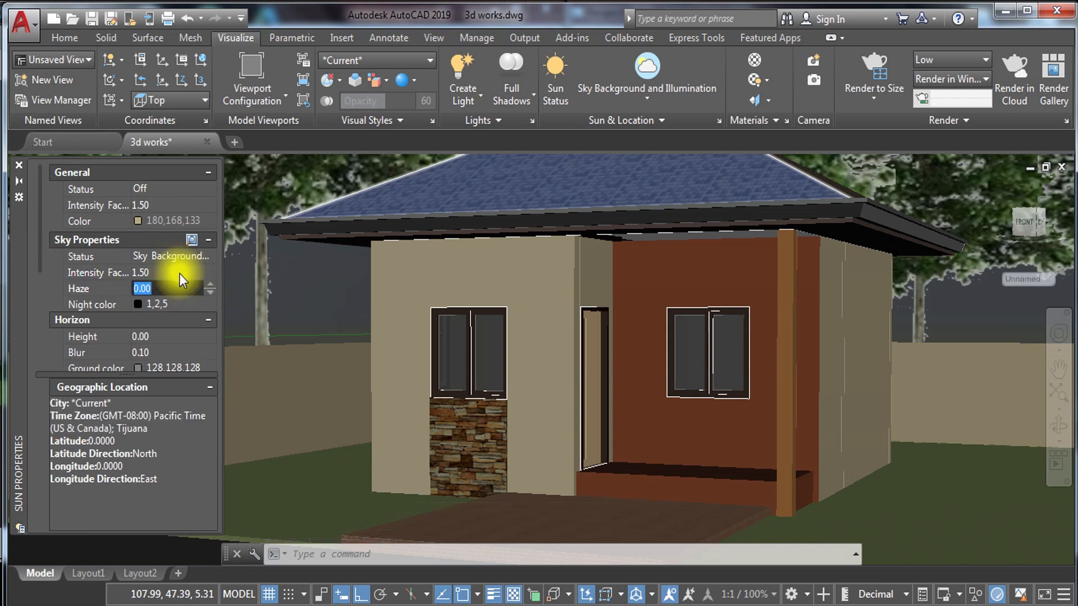
{"action": "key", "text": "Escape"}
Try to edit the time in the Sun Angle Calculator
{"action": "left_click_drag", "start_coordinate": [40, 211], "coordinate": [38, 314]}
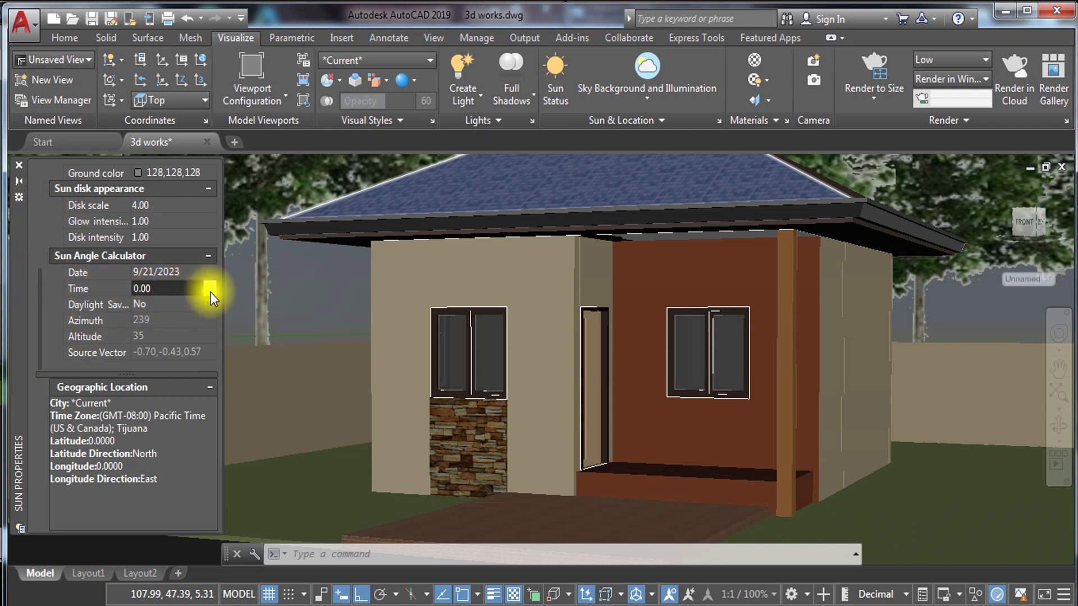
{"action": "left_click", "coordinate": [175, 292]}
{"action": "left_click", "coordinate": [45, 223]}
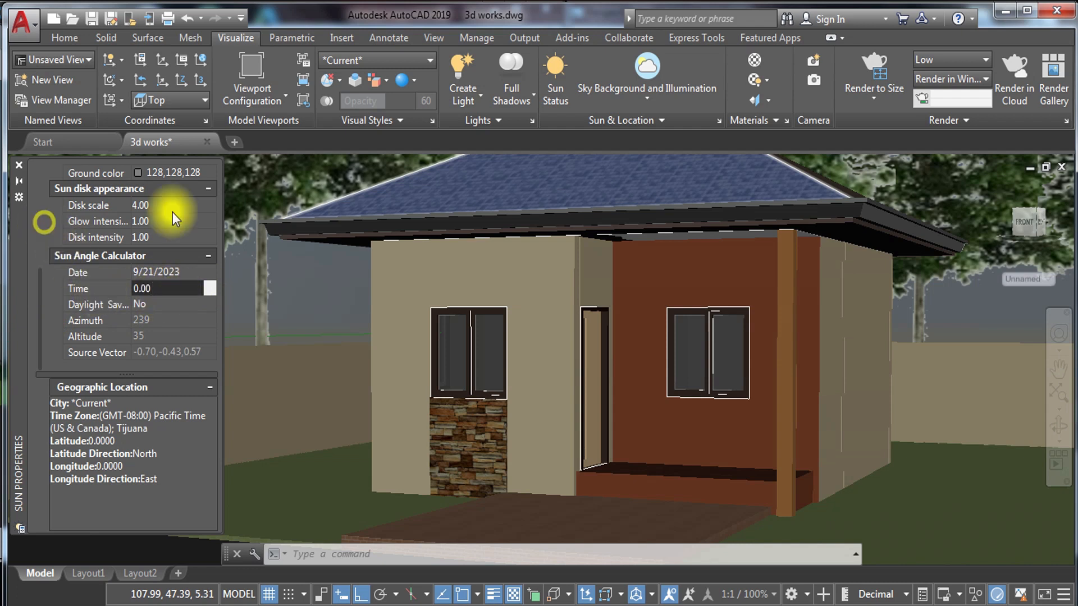
Turn on the sun status while keeping the default lighting turned on, and close the Sun Properties
{"action": "left_click", "coordinate": [555, 67]}
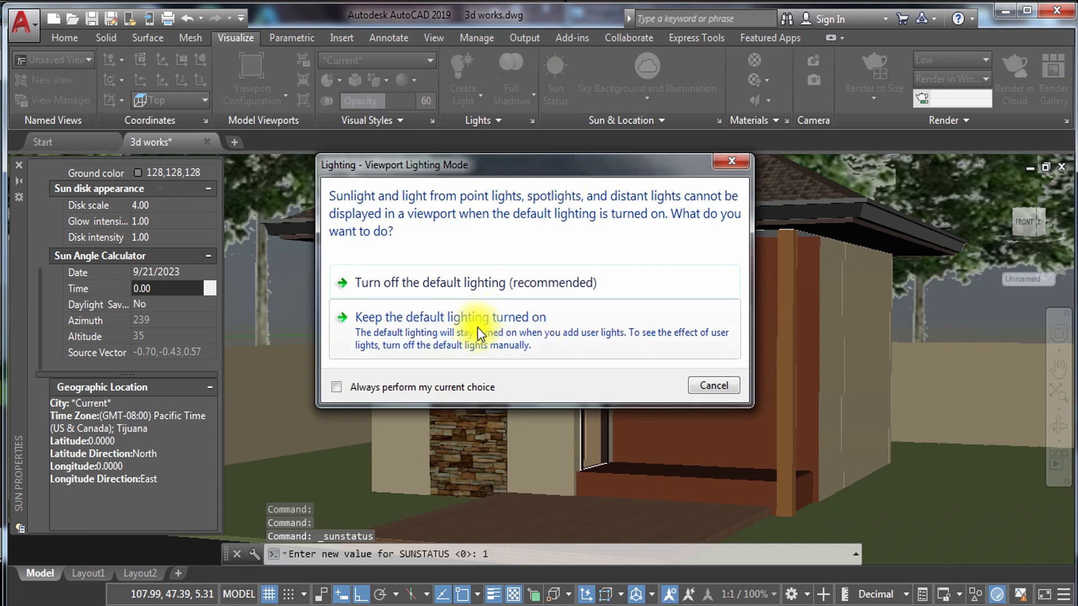
{"action": "left_click", "coordinate": [453, 331]}
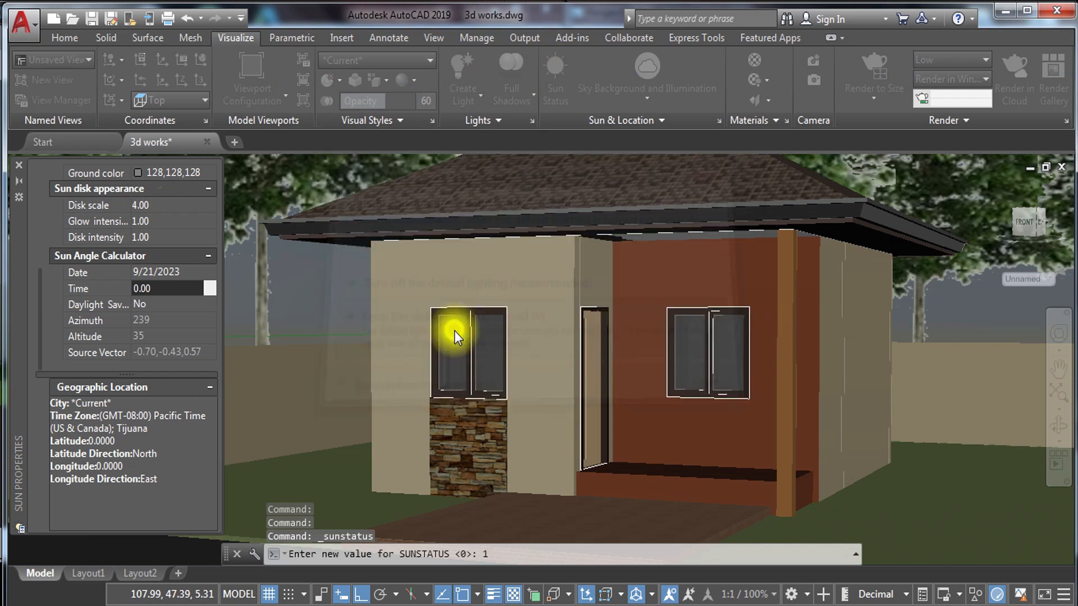
{"action": "left_click", "coordinate": [498, 338]}
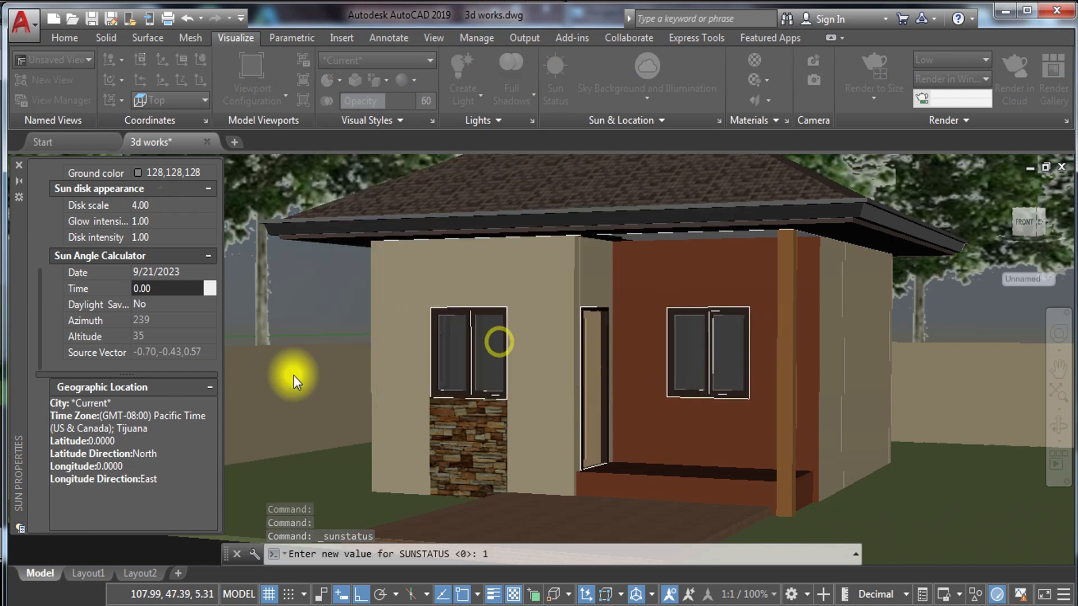
{"action": "left_click", "coordinate": [18, 165]}
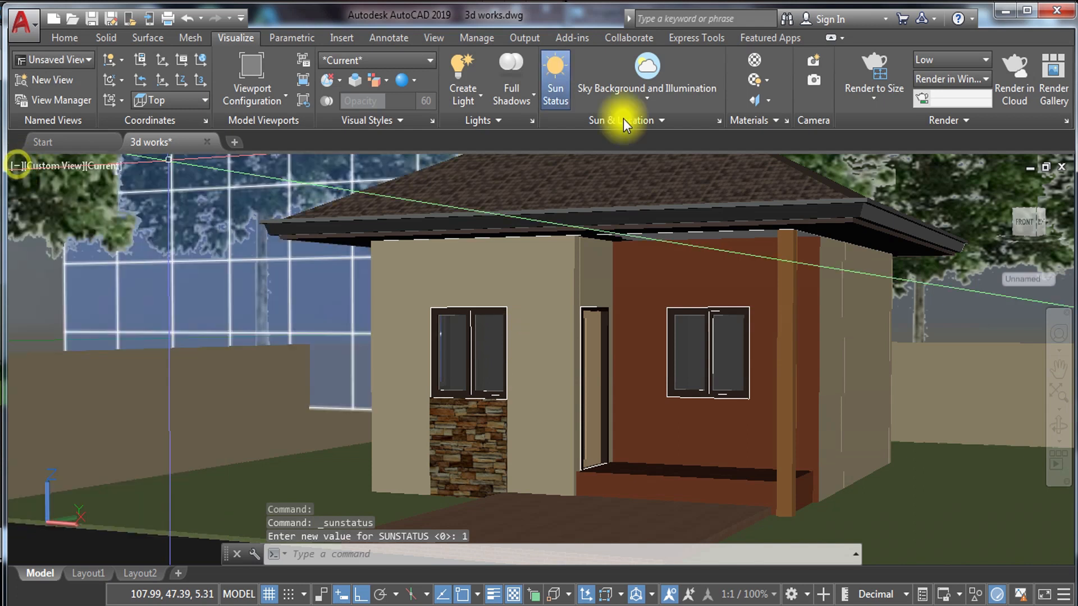
Set the sun's time to 1:30 PM in the Sun Angle Calculator and close the Sun Properties
{"action": "left_click", "coordinate": [713, 123]}
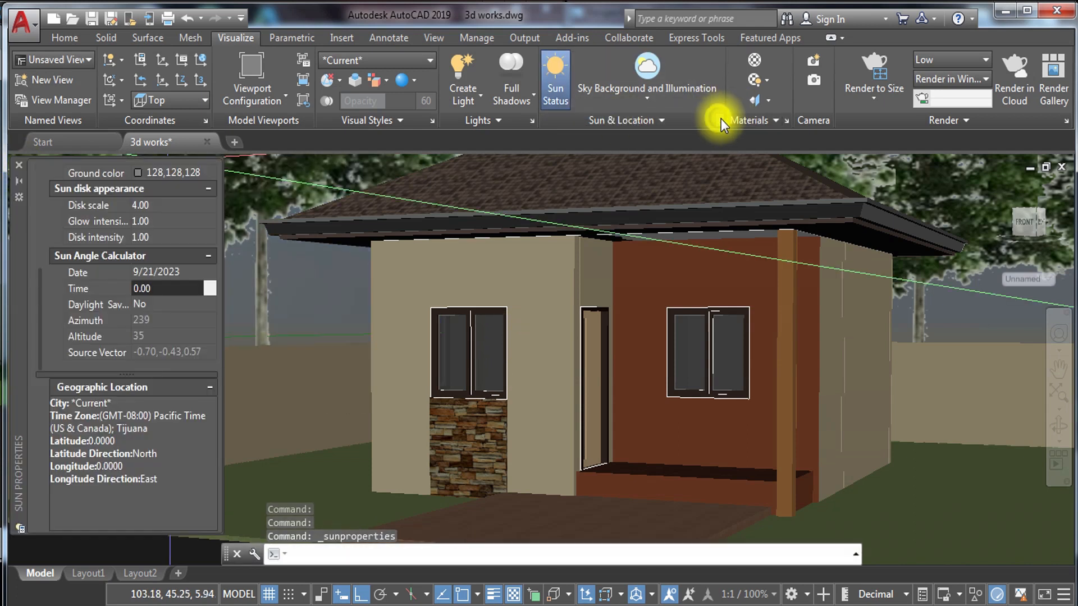
{"action": "left_click", "coordinate": [668, 119]}
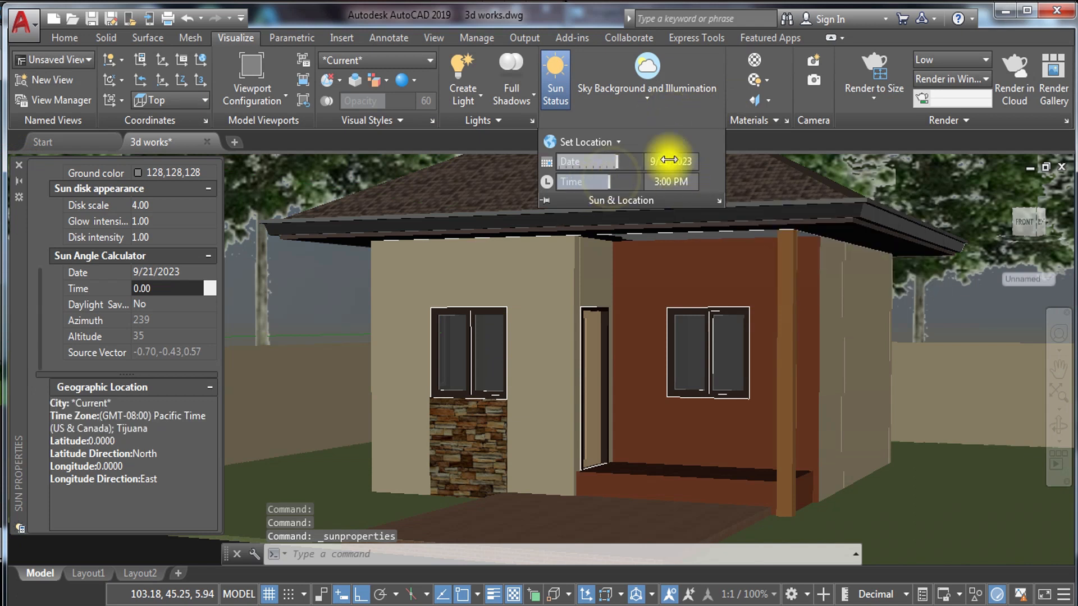
{"action": "left_click", "coordinate": [718, 201]}
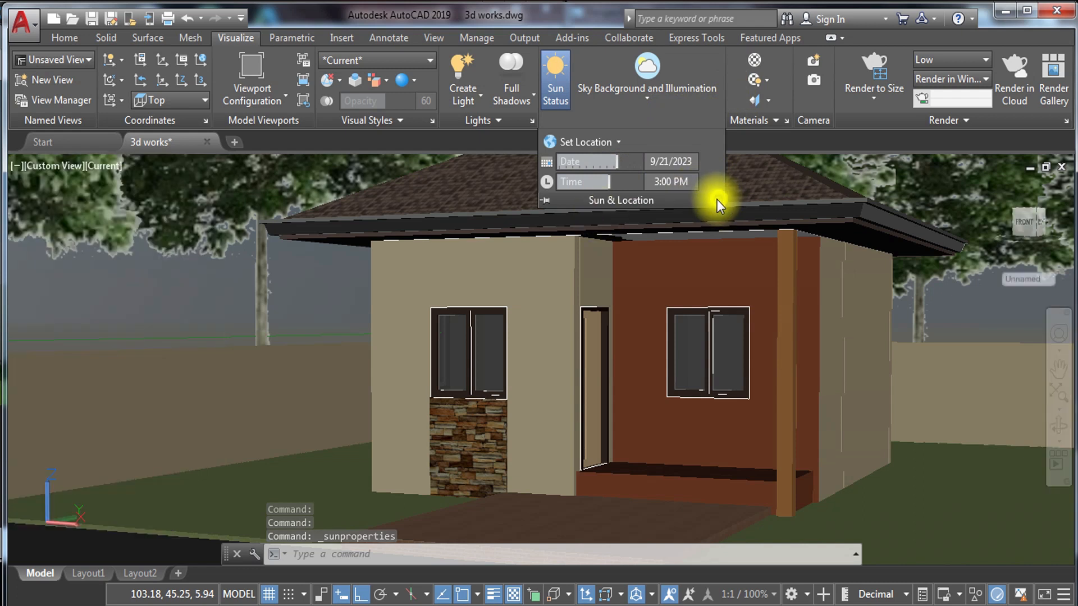
{"action": "left_click", "coordinate": [720, 200]}
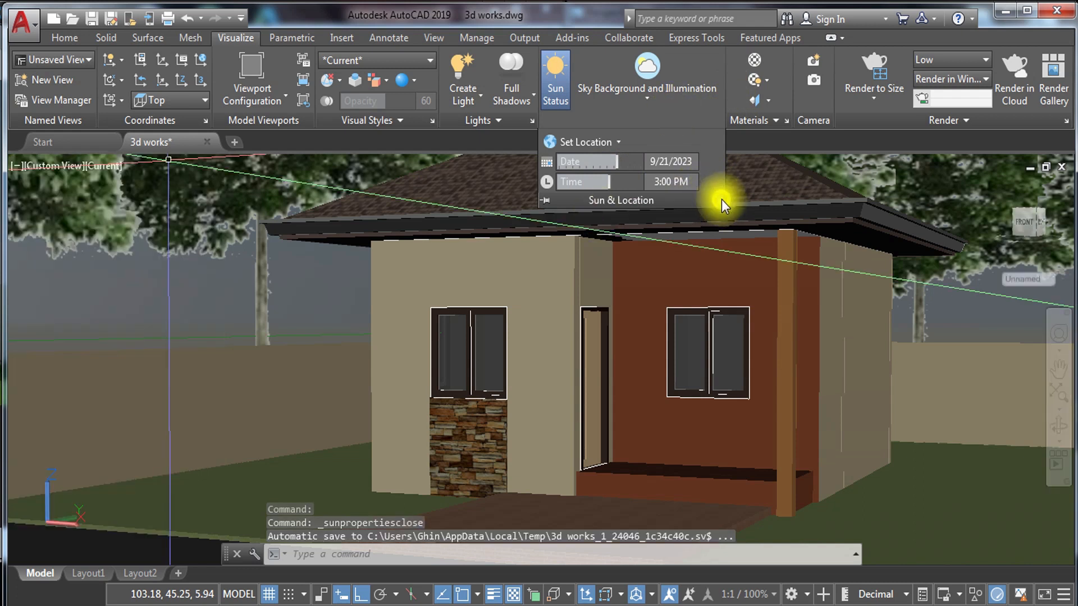
{"action": "left_click_drag", "start_coordinate": [180, 291], "coordinate": [78, 312]}
{"action": "left_click", "coordinate": [158, 306]}
{"action": "left_click", "coordinate": [199, 288]}
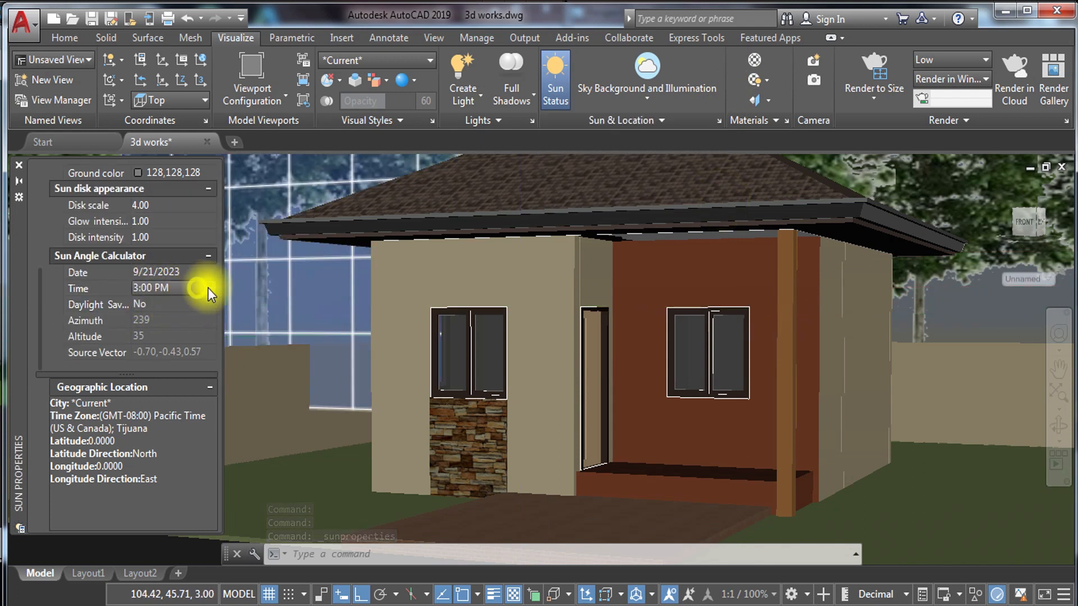
{"action": "left_click", "coordinate": [209, 287]}
{"action": "scroll", "coordinate": [171, 371], "scroll_direction": "up", "scroll_amount": 2}
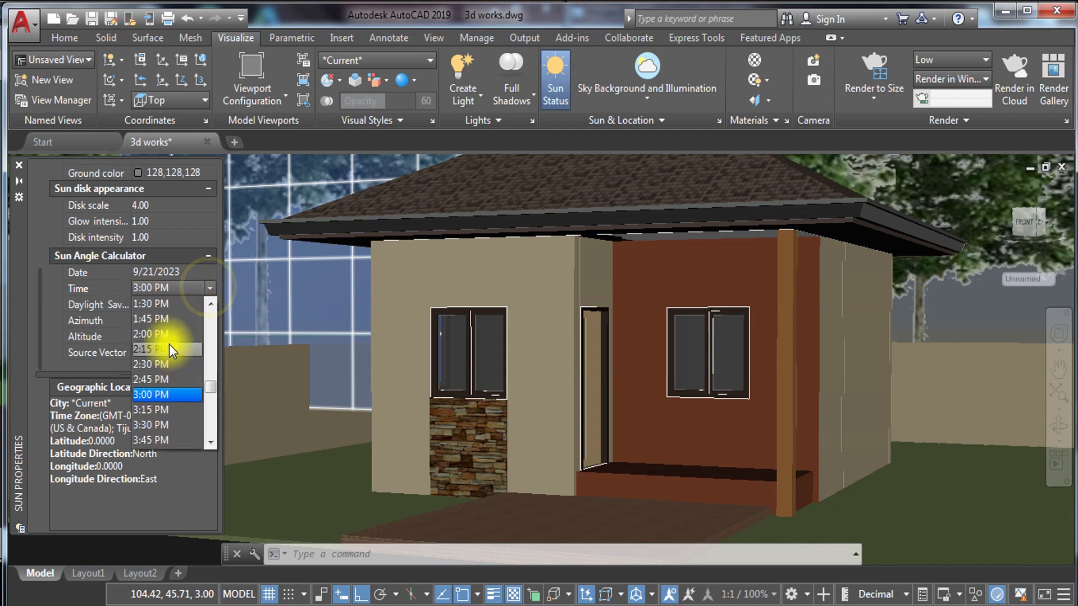
{"action": "left_click", "coordinate": [175, 307]}
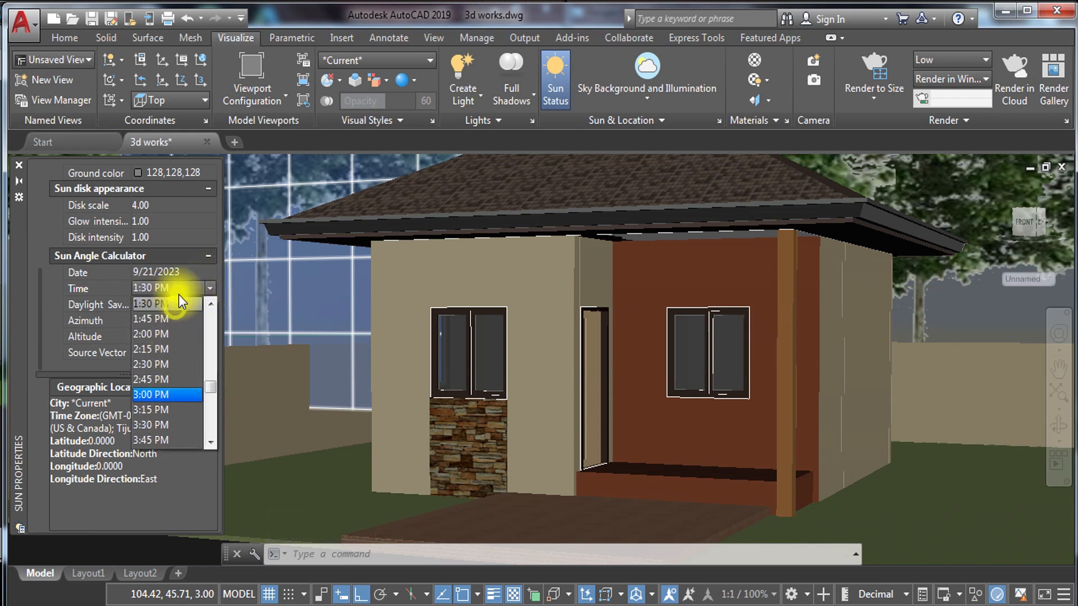
{"action": "left_click", "coordinate": [20, 170]}
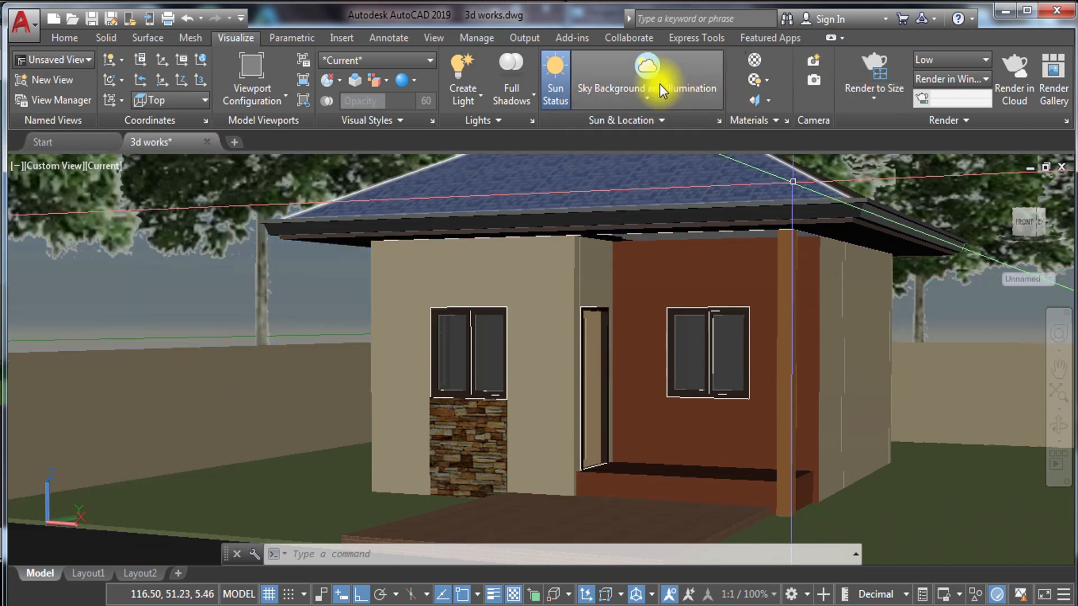
Render the house view to size in a separate window, and close the render window when it finishes
{"action": "left_click", "coordinate": [877, 59]}
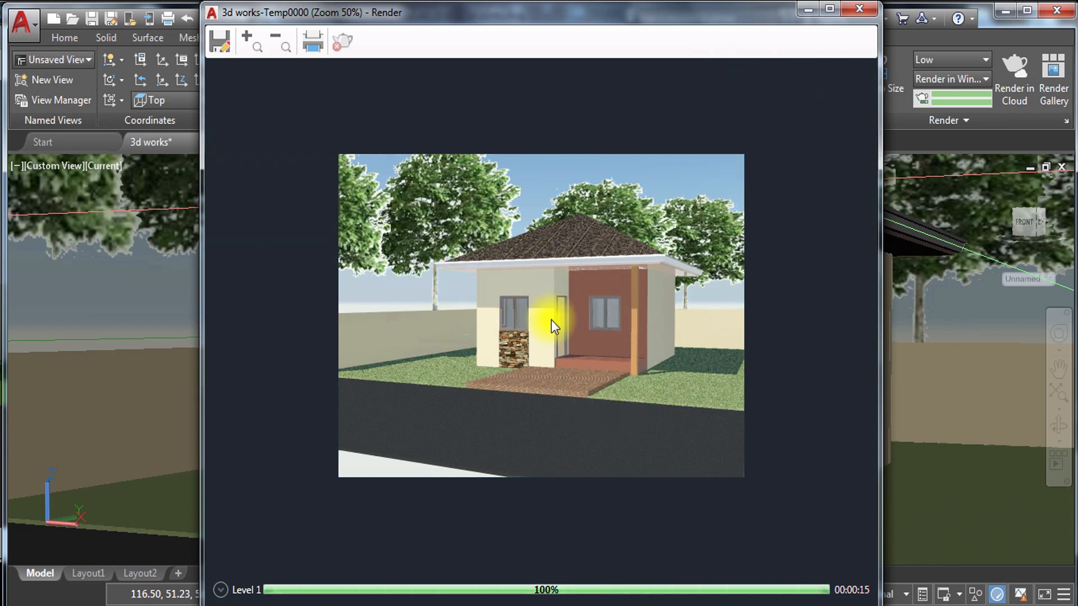
{"action": "left_click", "coordinate": [857, 8]}
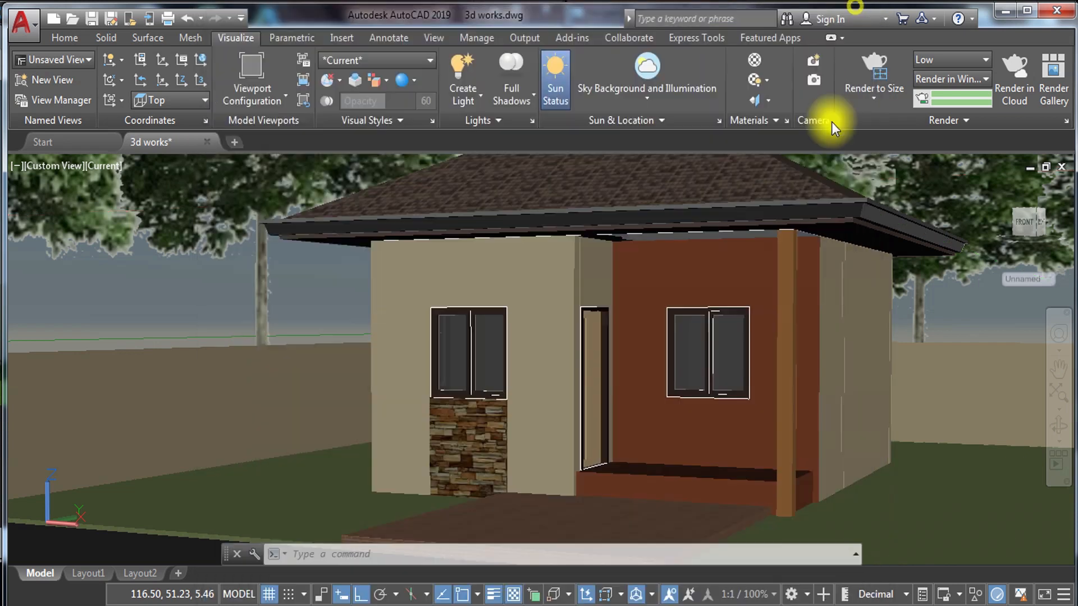
Switch the viewport to the Top view with the 2D Wireframe visual style
{"action": "scroll", "coordinate": [617, 255], "scroll_direction": "down", "scroll_amount": 8}
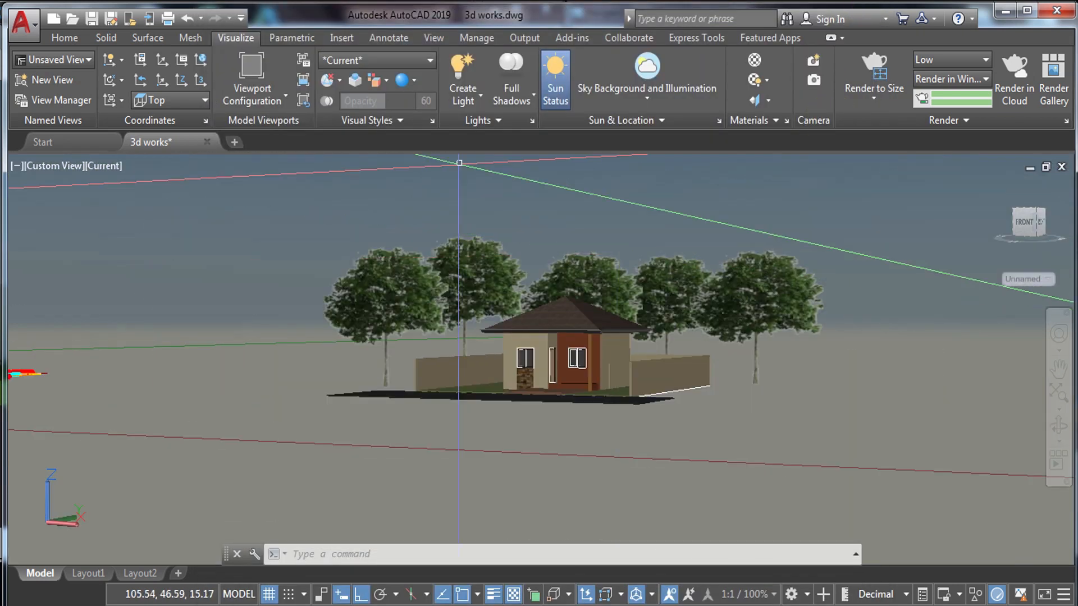
{"action": "left_click", "coordinate": [45, 165]}
{"action": "left_click", "coordinate": [94, 211]}
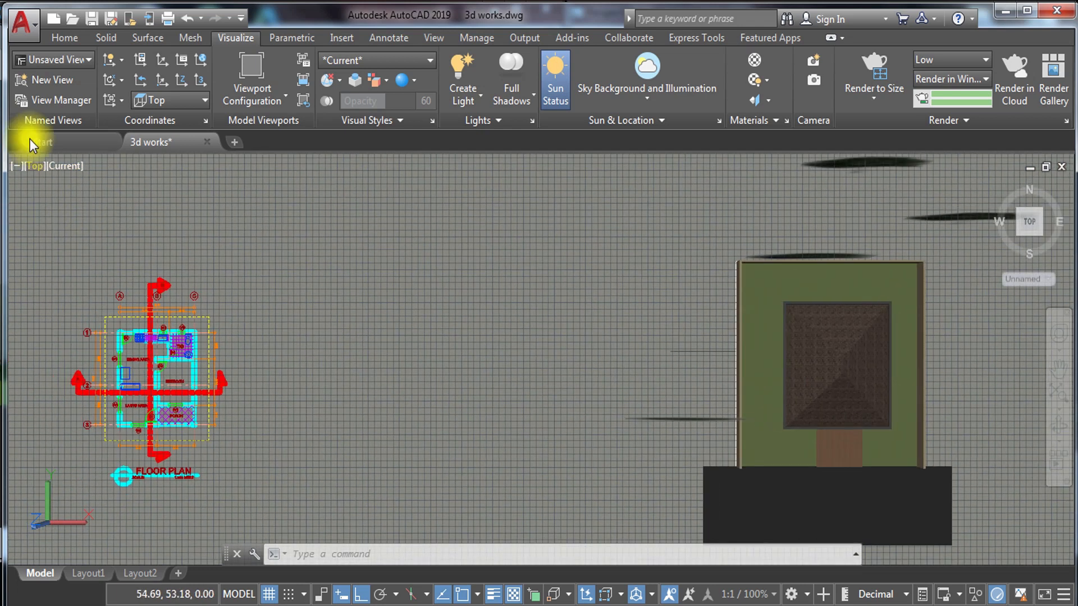
{"action": "left_click", "coordinate": [66, 166]}
{"action": "left_click", "coordinate": [114, 216]}
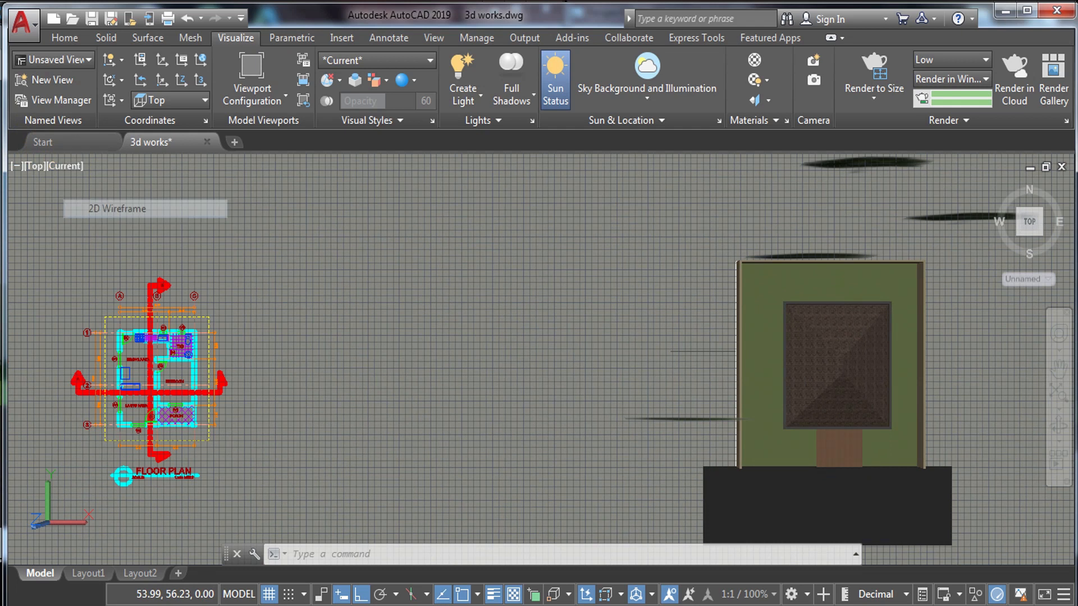
Change the viewport to the SE Isometric view and frame the tree surfaces around the house
{"action": "middle_click_drag", "start_coordinate": [673, 359], "coordinate": [359, 340]}
{"action": "scroll", "coordinate": [351, 331], "scroll_direction": "up", "scroll_amount": 1}
{"action": "scroll", "coordinate": [380, 303], "scroll_direction": "down", "scroll_amount": 1}
{"action": "scroll", "coordinate": [372, 312], "scroll_direction": "up", "scroll_amount": 3}
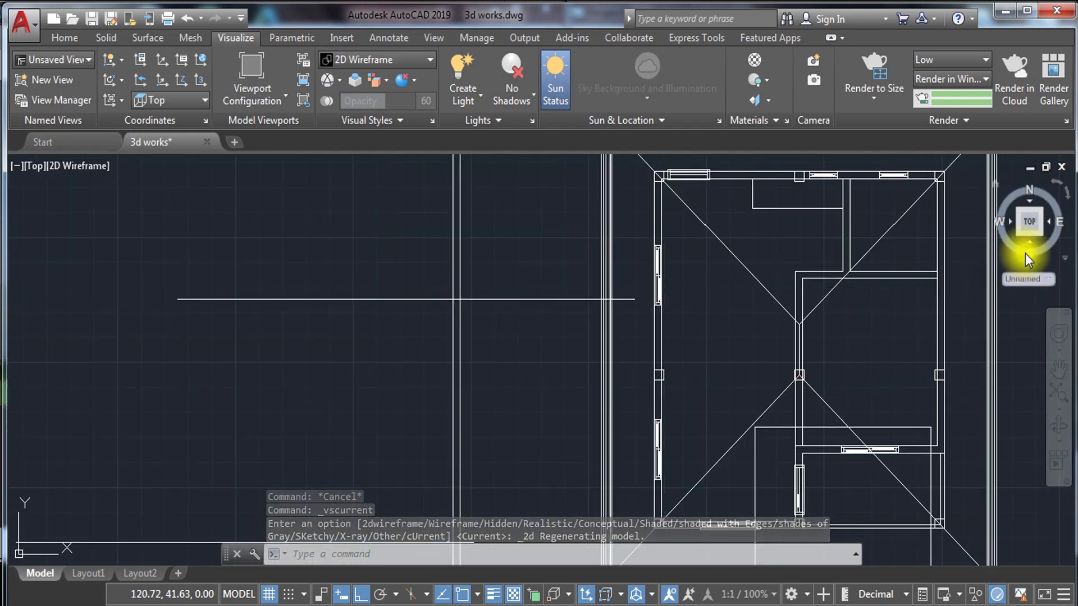
{"action": "left_click_drag", "start_coordinate": [1039, 224], "coordinate": [892, 343]}
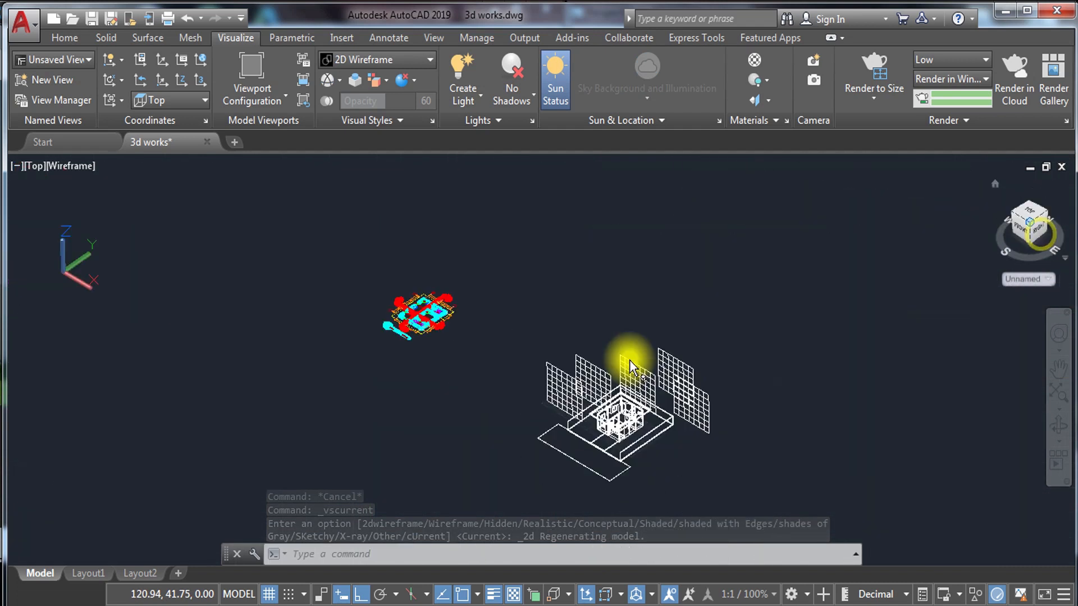
{"action": "scroll", "coordinate": [597, 387], "scroll_direction": "up", "scroll_amount": 6}
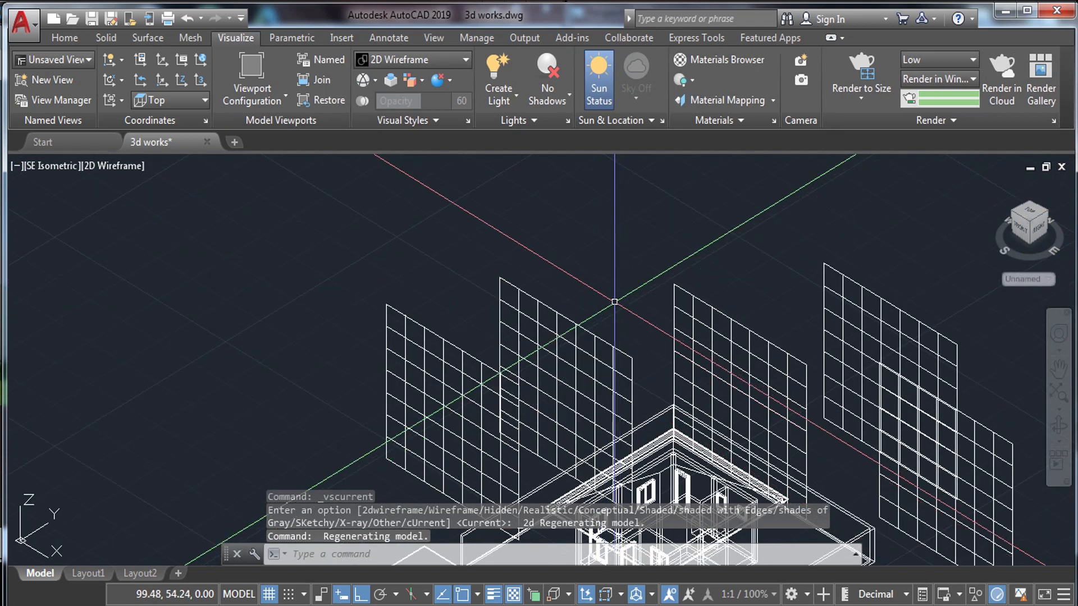
Rotate the second tree surface behind the house freely with Ortho off, about the midpoint of its top edge, so it turns more toward the viewer
{"action": "left_click", "coordinate": [588, 306]}
{"action": "left_click", "coordinate": [552, 329]}
{"action": "type", "text": "r"}
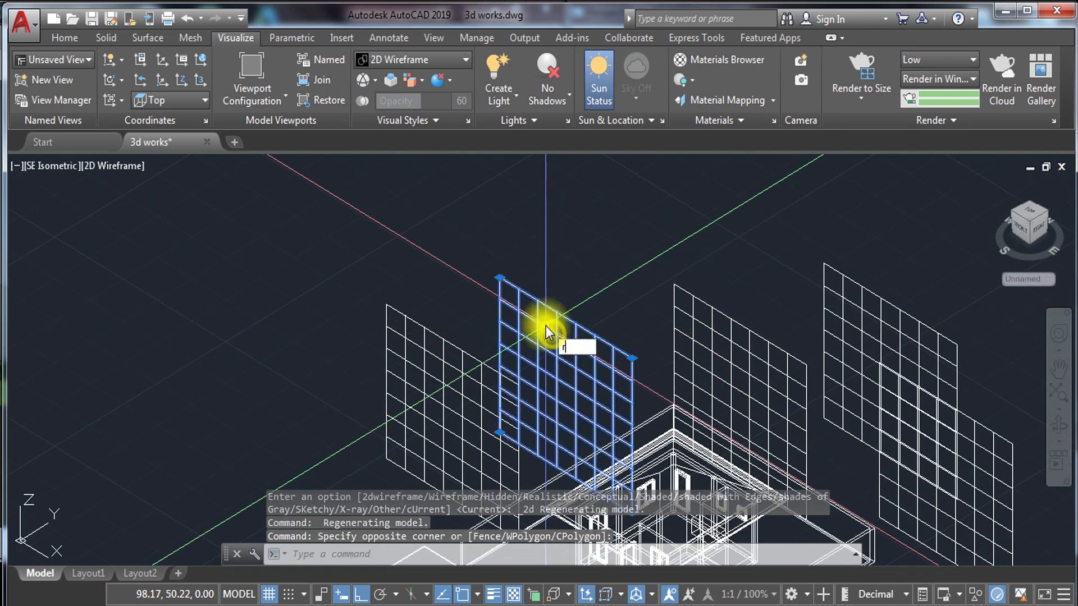
{"action": "type", "text": "o"}
{"action": "key", "text": "Return"}
{"action": "left_click", "coordinate": [566, 318]}
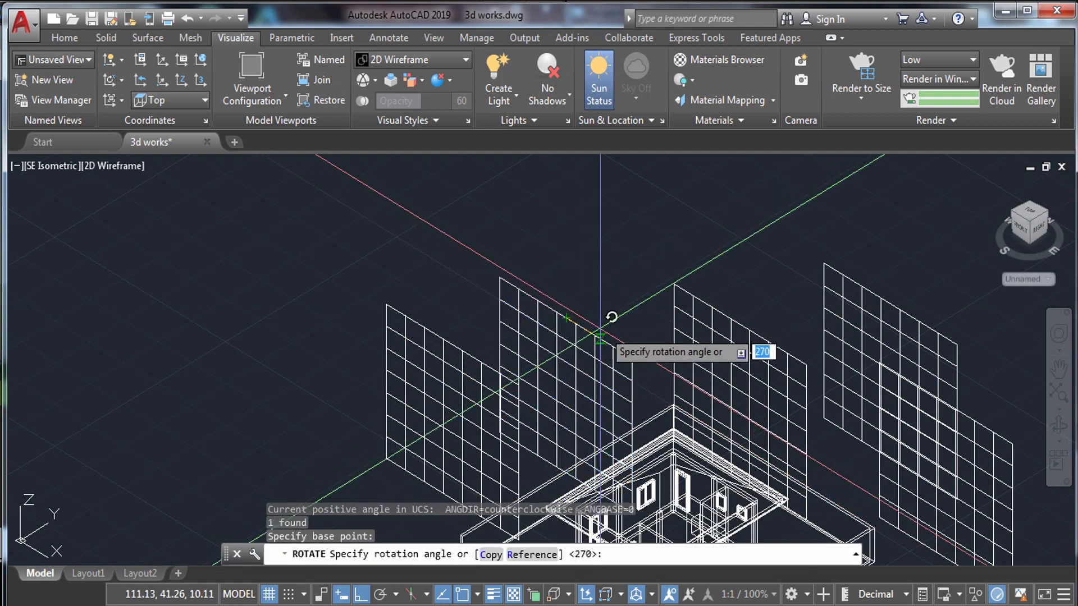
{"action": "key", "text": "F8"}
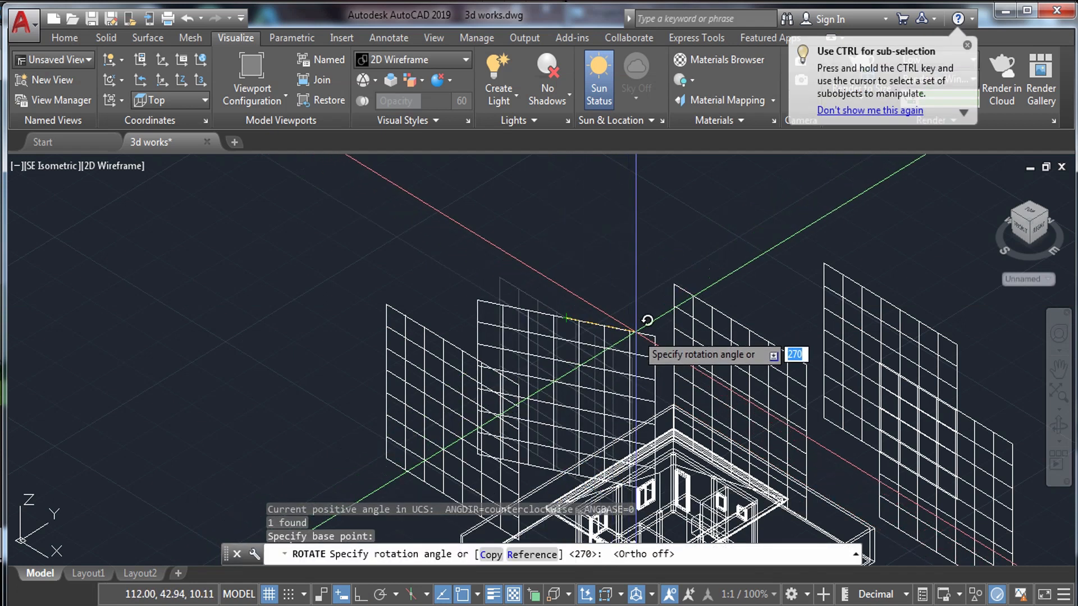
{"action": "left_click", "coordinate": [660, 312]}
Rotate the middle tree surface slightly toward the viewer, about a point near the middle of its top edge
{"action": "left_click", "coordinate": [730, 331]}
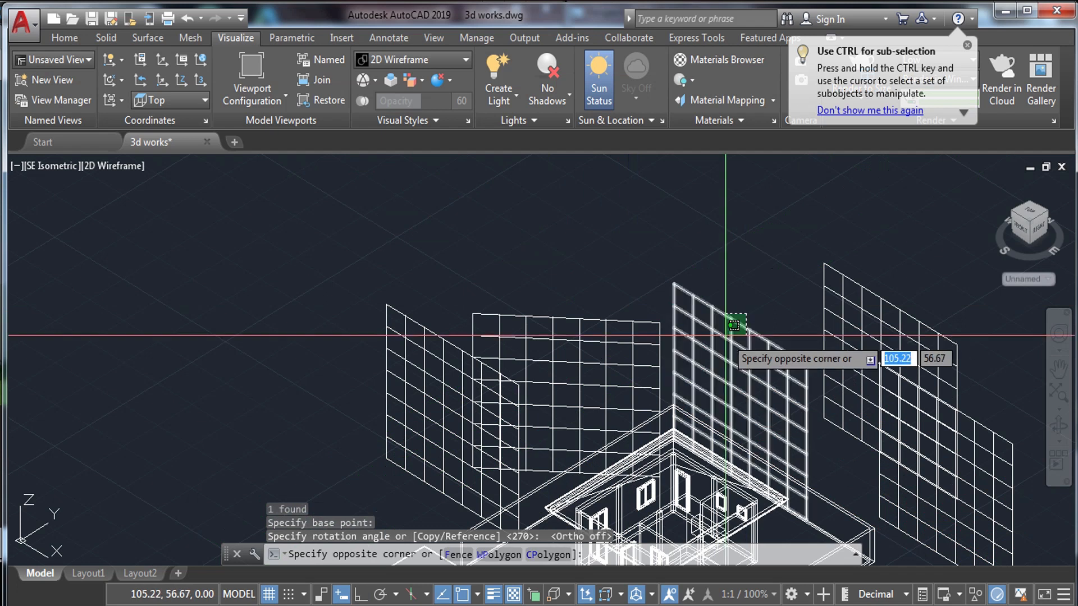
{"action": "key", "text": "Return"}
{"action": "left_click", "coordinate": [731, 319]}
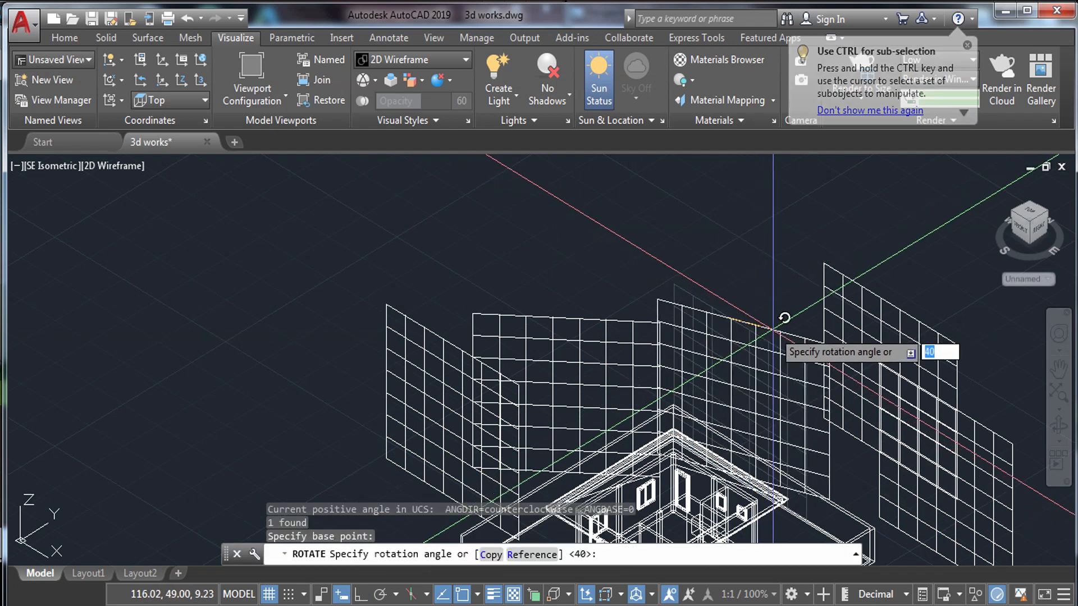
{"action": "left_click", "coordinate": [773, 330]}
{"action": "left_click", "coordinate": [432, 334]}
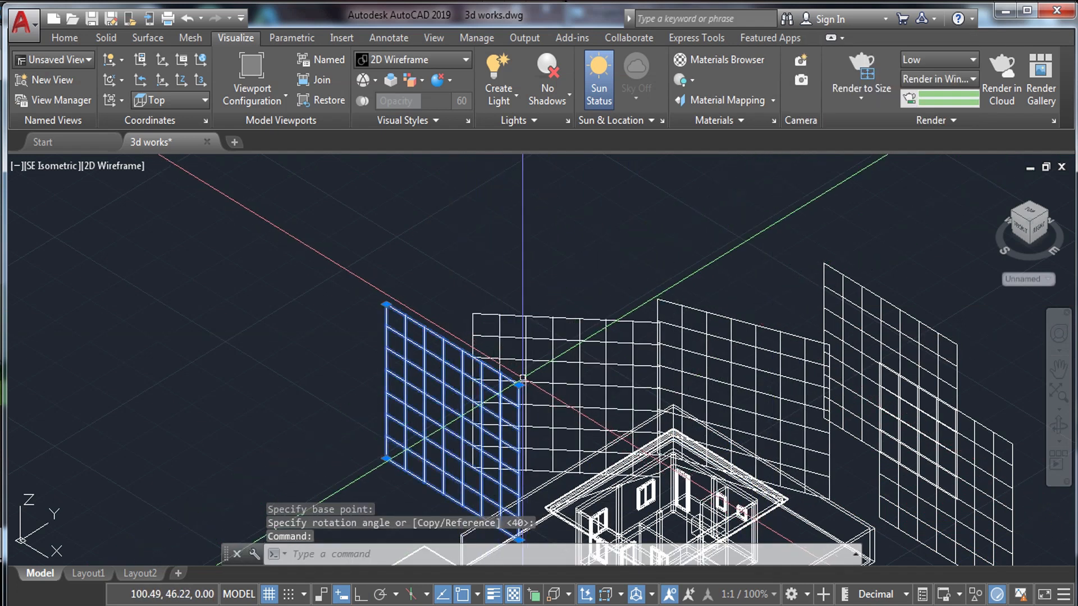
{"action": "key", "text": "Return"}
{"action": "left_click", "coordinate": [432, 334]}
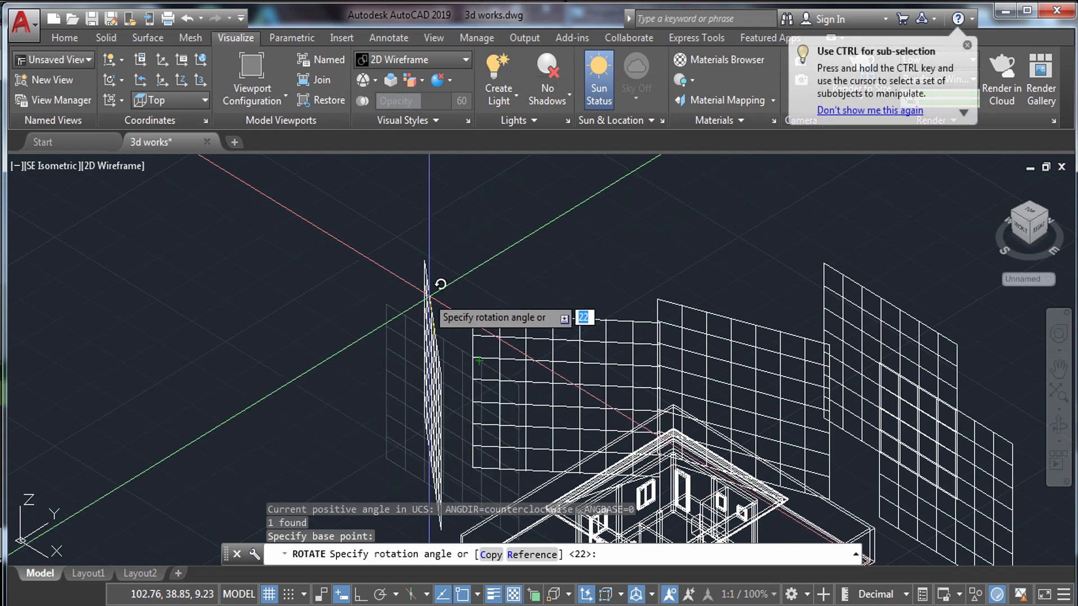
{"action": "key", "text": "Escape"}
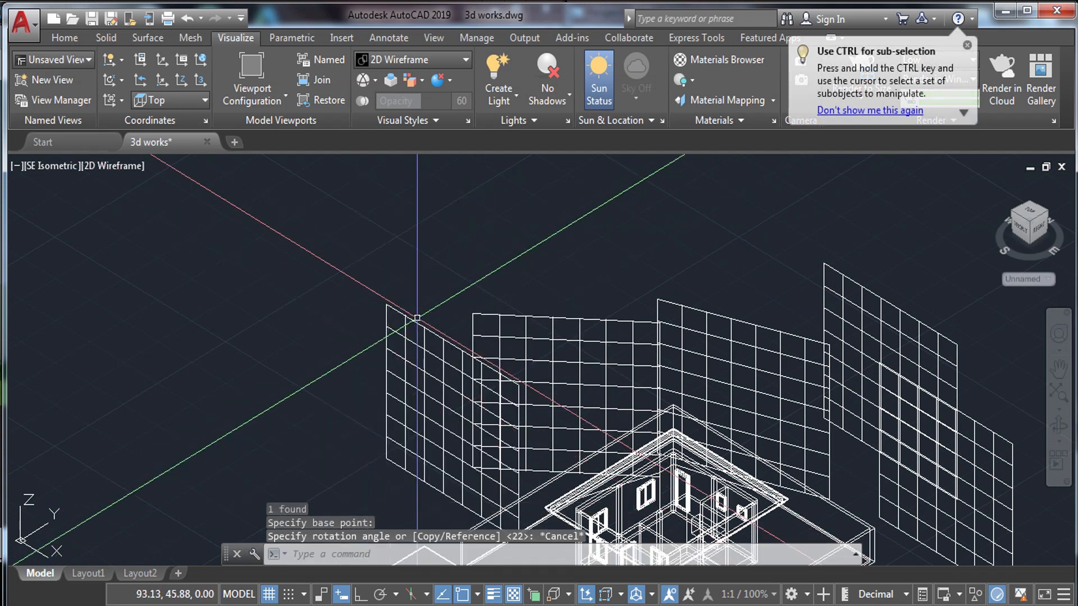
Try to rotate the leftmost tree surface behind the house freely about its outer top corner
{"action": "left_click", "coordinate": [378, 332]}
{"action": "key", "text": "Return"}
{"action": "left_click", "coordinate": [386, 305]}
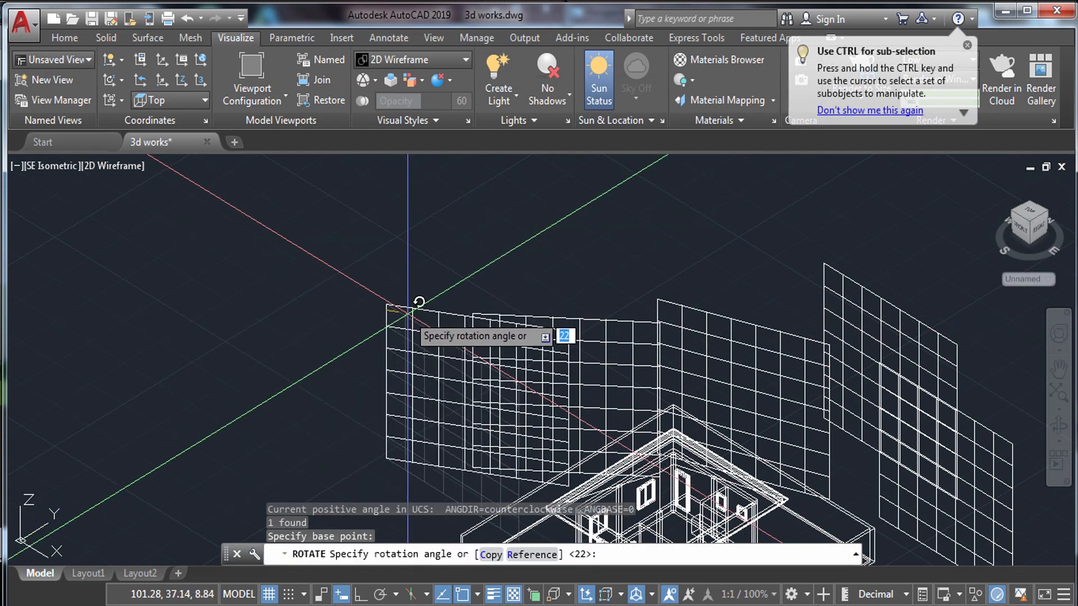
{"action": "left_click", "coordinate": [415, 321]}
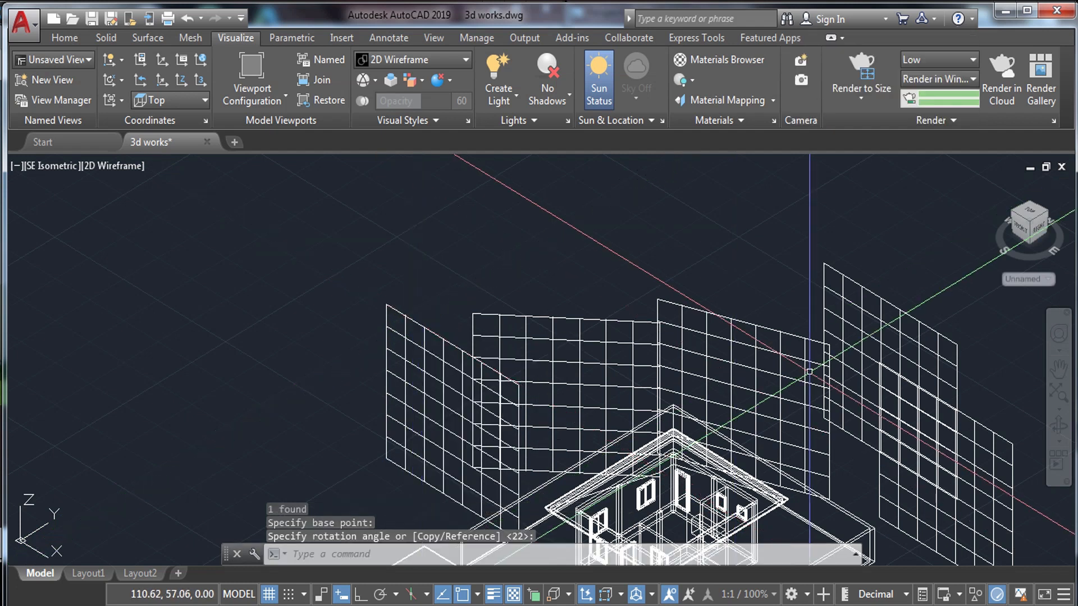
{"action": "left_click", "coordinate": [880, 323]}
{"action": "key", "text": "Escape"}
{"action": "key", "text": "Escape"}
Draw a small planar surface, about 2.72 units across its diagonal, on the ground outside the side boundary wall with PLANESURF
{"action": "scroll", "coordinate": [651, 289], "scroll_direction": "down", "scroll_amount": 2}
{"action": "middle_click_drag", "start_coordinate": [788, 449], "coordinate": [751, 370]}
{"action": "scroll", "coordinate": [655, 349], "scroll_direction": "up", "scroll_amount": 3}
{"action": "middle_click_drag", "start_coordinate": [629, 350], "coordinate": [645, 374]}
{"action": "scroll", "coordinate": [611, 377], "scroll_direction": "up", "scroll_amount": 2}
{"action": "middle_click_drag", "start_coordinate": [766, 385], "coordinate": [805, 426]}
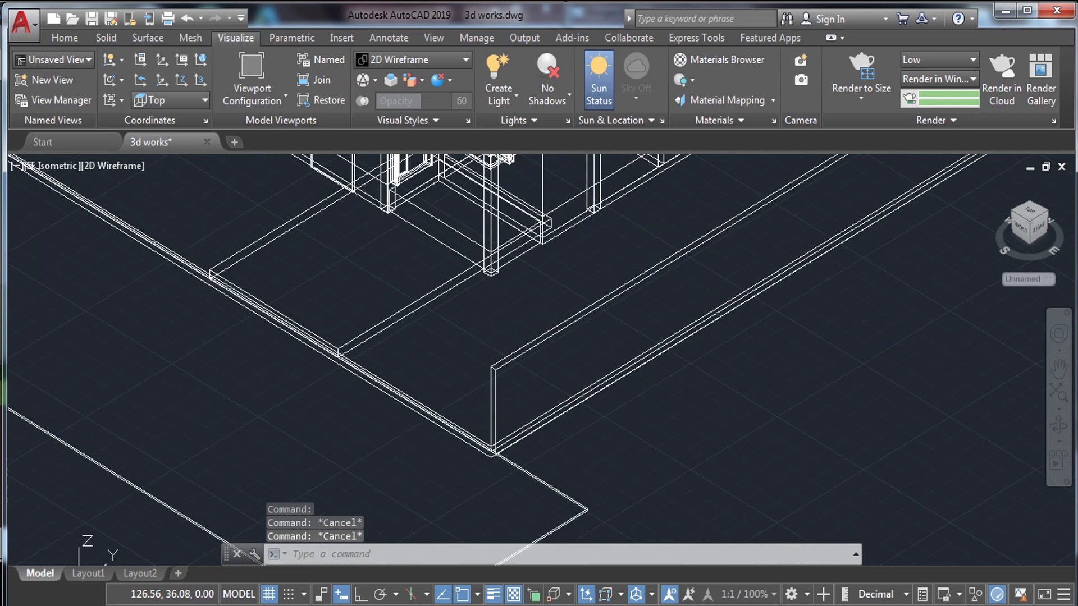
{"action": "scroll", "coordinate": [713, 385], "scroll_direction": "down", "scroll_amount": 4}
{"action": "left_click", "coordinate": [722, 400]}
{"action": "key", "text": "Escape"}
{"action": "type", "text": "plane"}
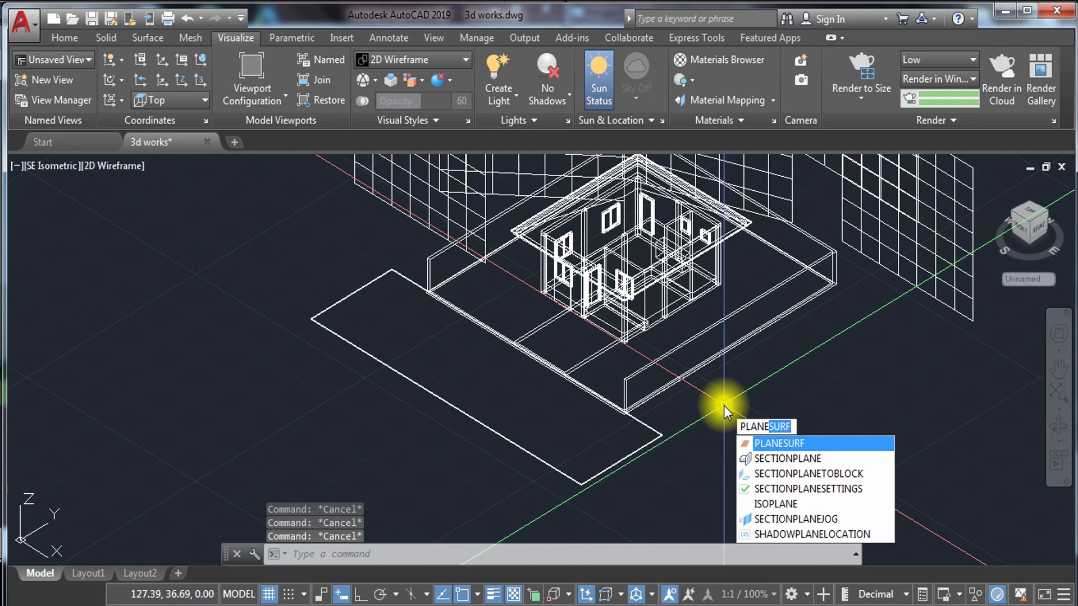
{"action": "left_click", "coordinate": [784, 447]}
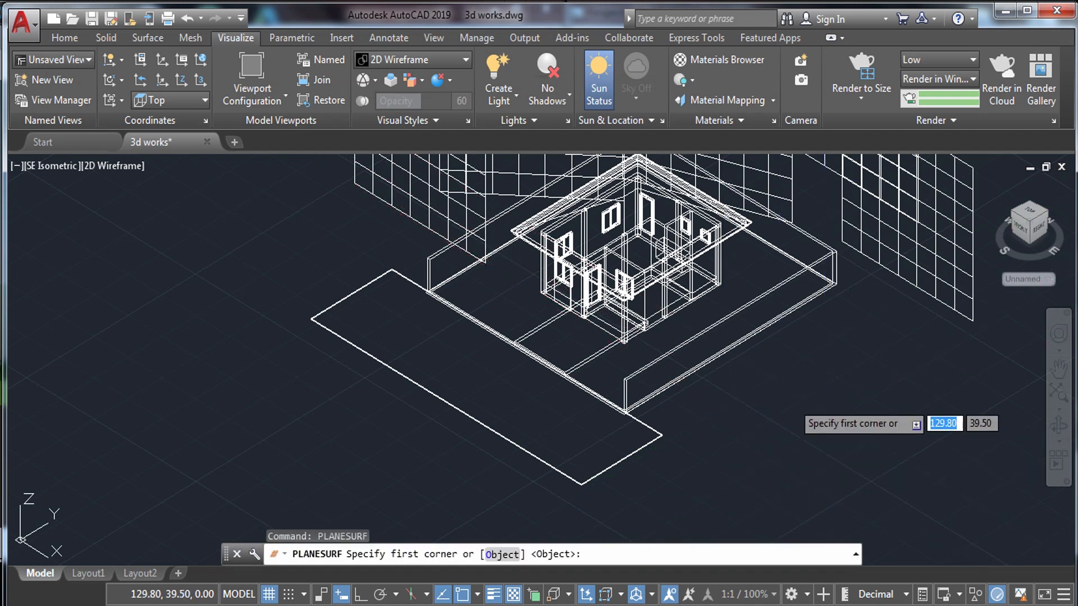
{"action": "left_click", "coordinate": [791, 401]}
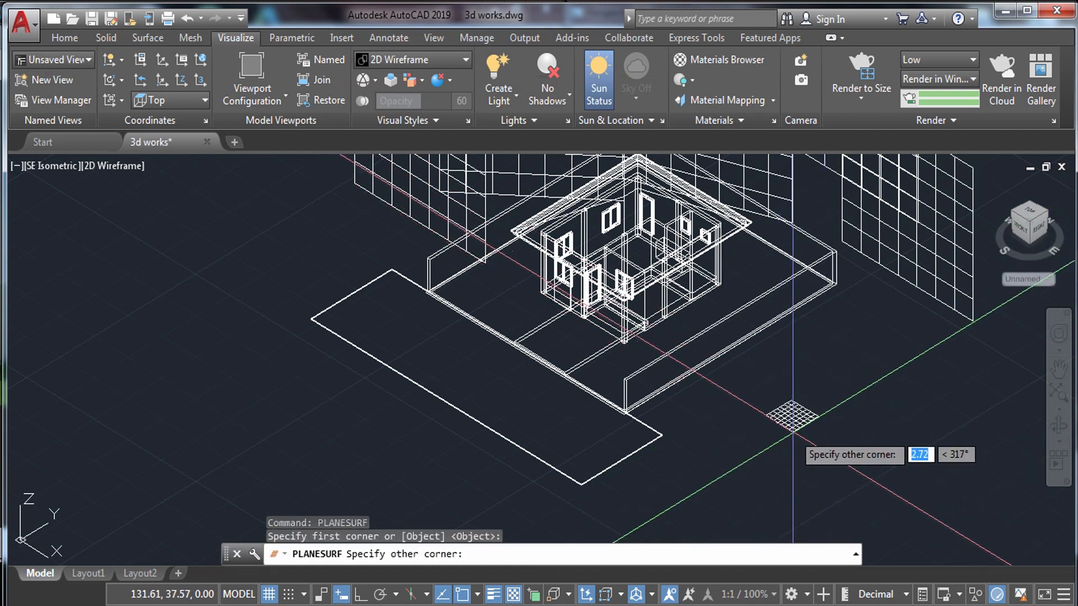
{"action": "left_click", "coordinate": [792, 432]}
Switch the viewport to the Realistic visual style, with the new planar surface in close view
{"action": "scroll", "coordinate": [806, 432], "scroll_direction": "up", "scroll_amount": 5}
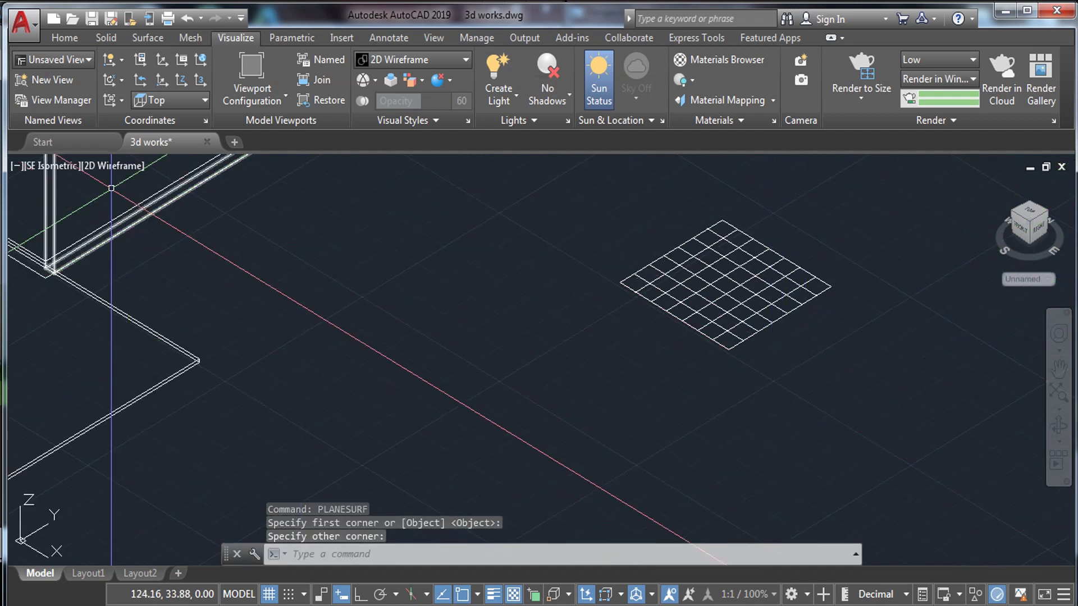
{"action": "left_click", "coordinate": [117, 171]}
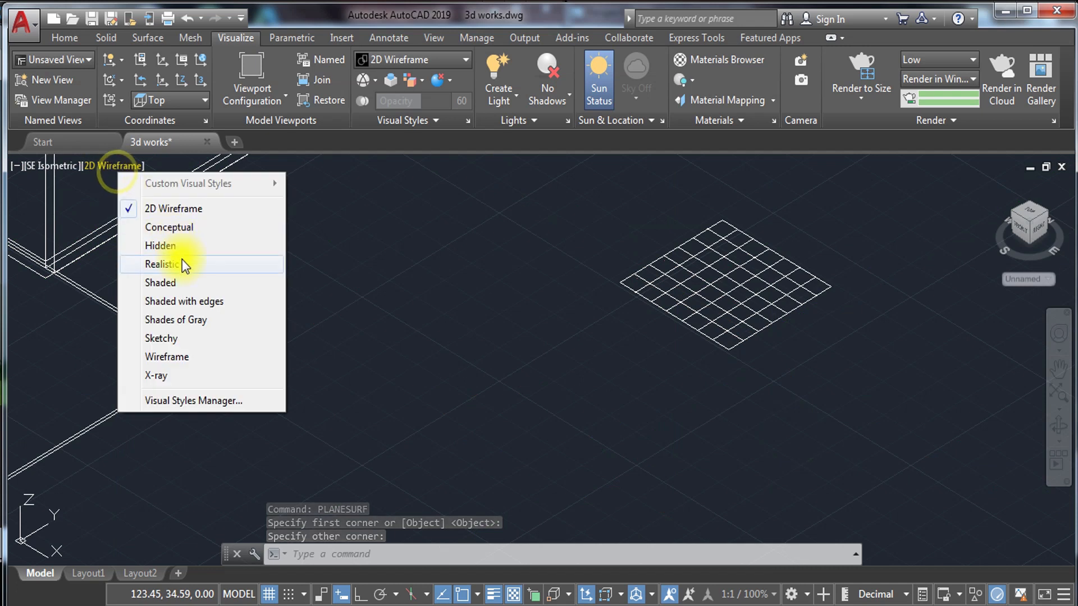
{"action": "left_click", "coordinate": [181, 263]}
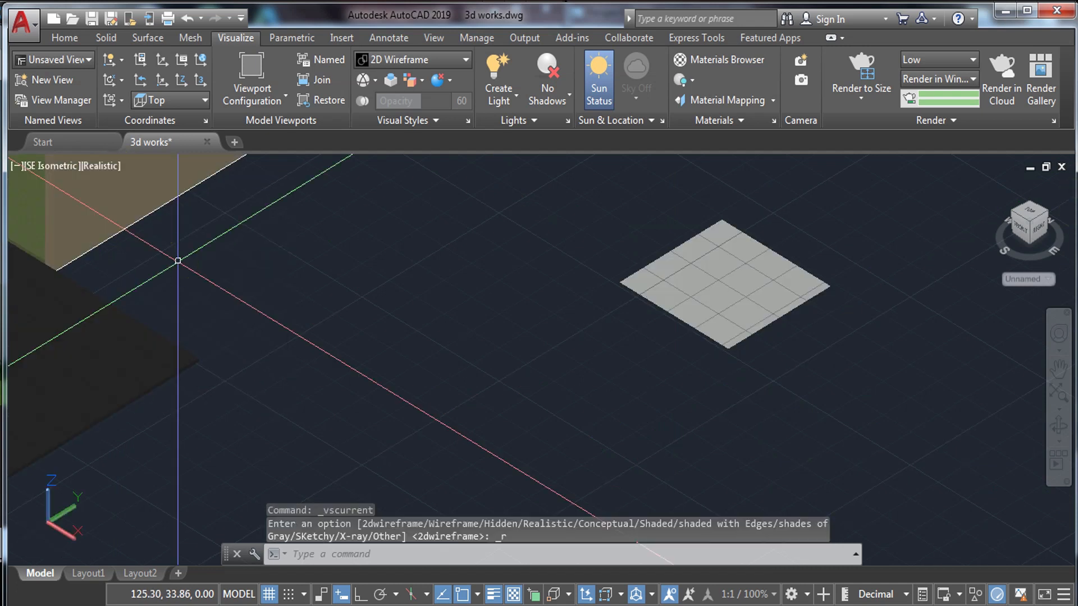
Open the Materials Browser with RMAT and duplicate the Global document material
{"action": "type", "text": "r"}
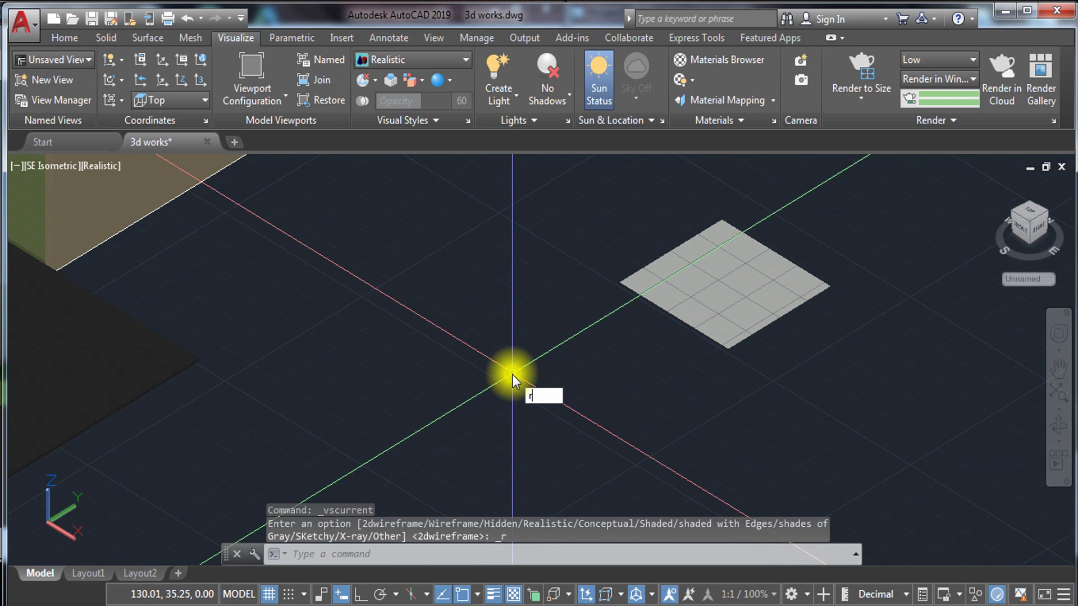
{"action": "type", "text": "mat"}
{"action": "key", "text": "Return"}
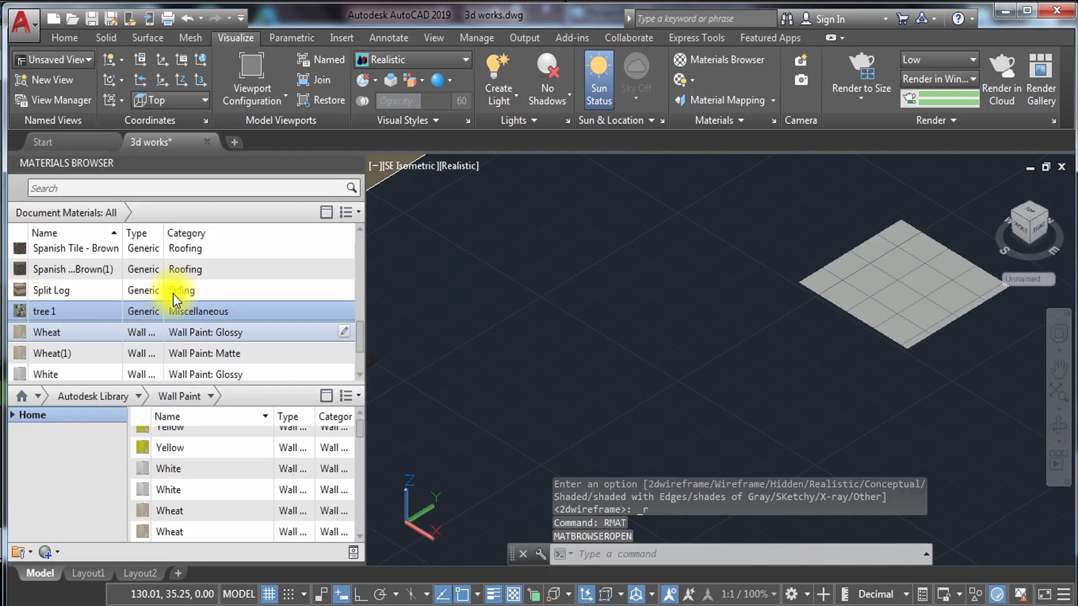
{"action": "left_click_drag", "start_coordinate": [362, 332], "coordinate": [363, 271]}
{"action": "left_click", "coordinate": [56, 296]}
{"action": "right_click", "coordinate": [54, 296]}
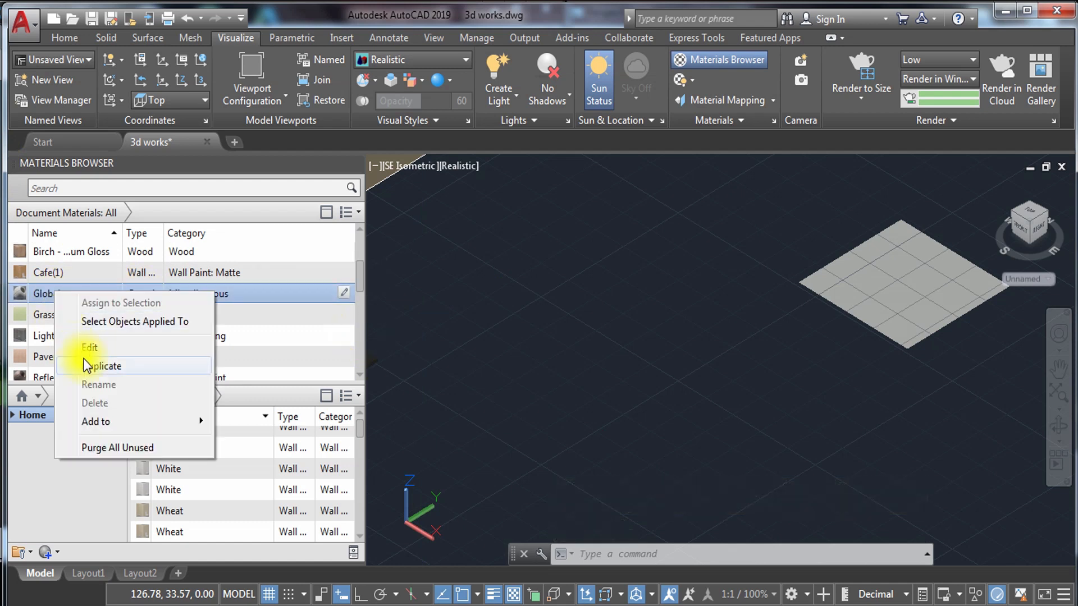
{"action": "left_click", "coordinate": [54, 364]}
Rename the duplicated Global material as tree 2
{"action": "left_click", "coordinate": [36, 313]}
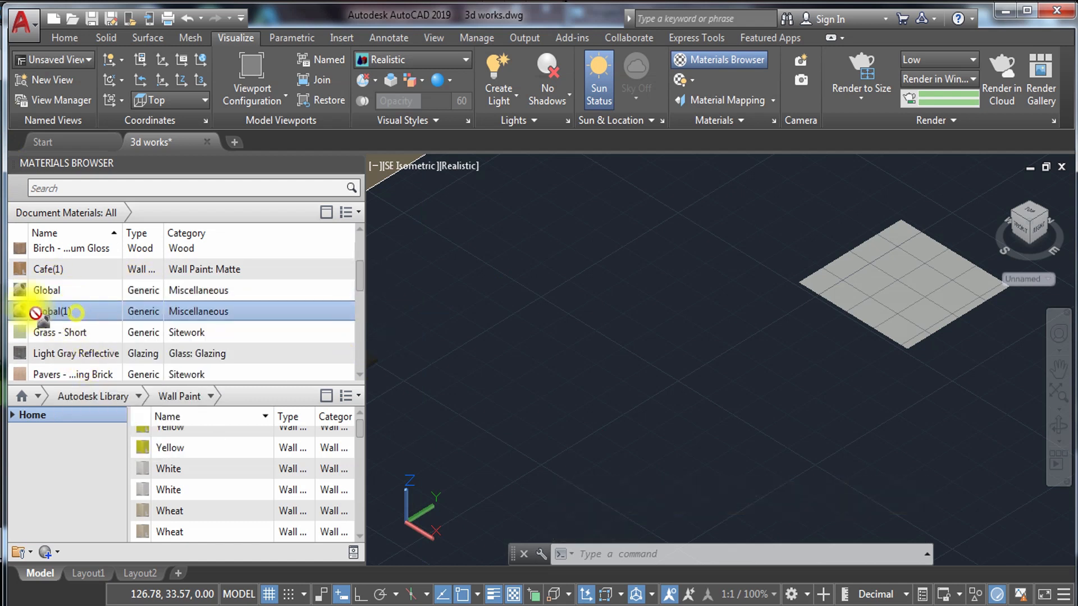
{"action": "right_click", "coordinate": [54, 312]}
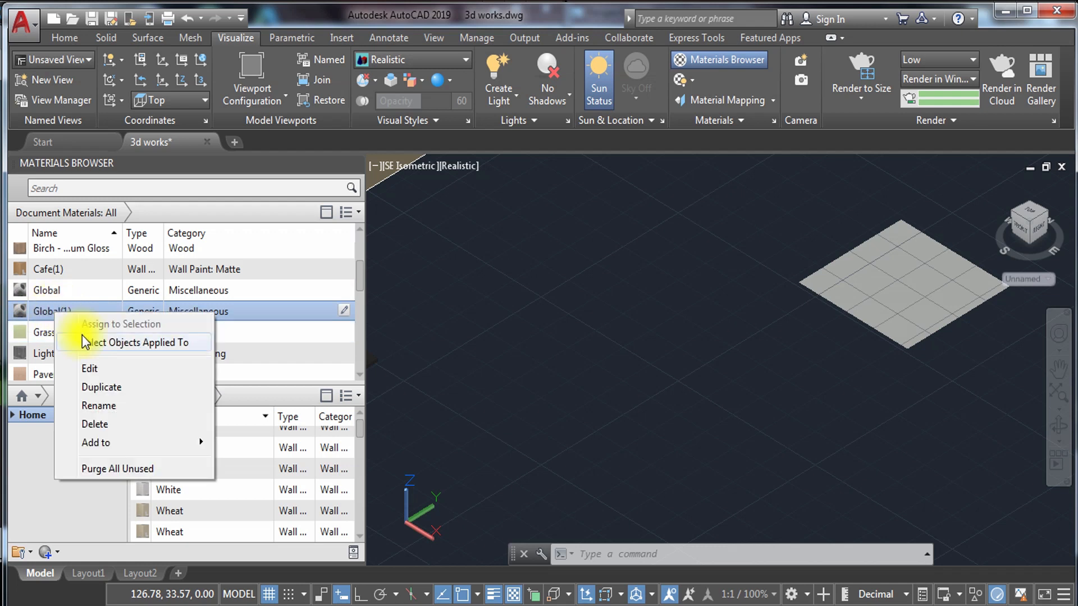
{"action": "left_click", "coordinate": [103, 402]}
{"action": "type", "text": "tr"}
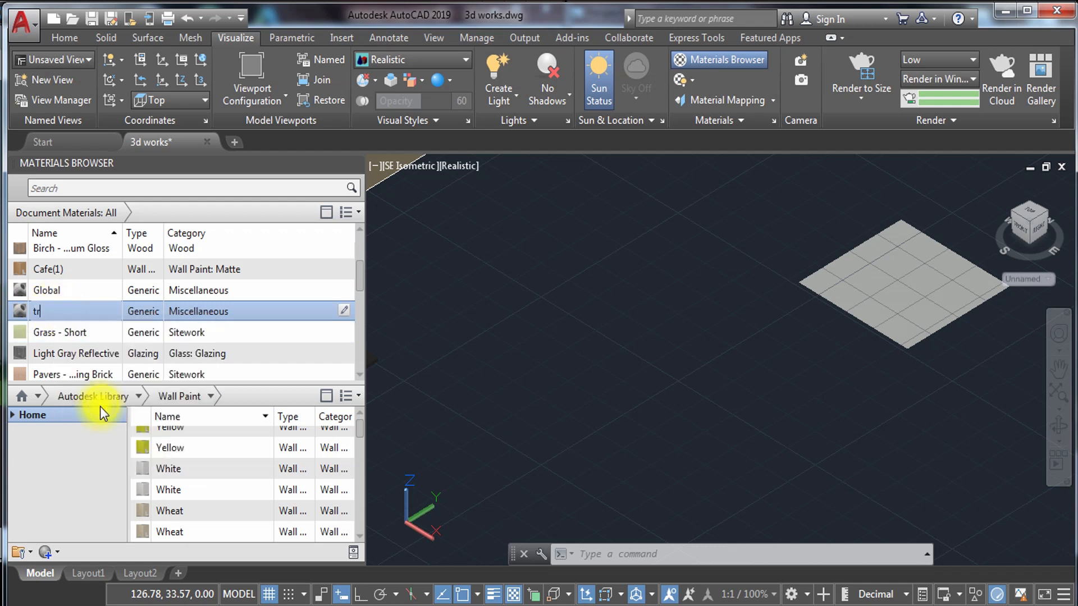
{"action": "type", "text": "ee 2"}
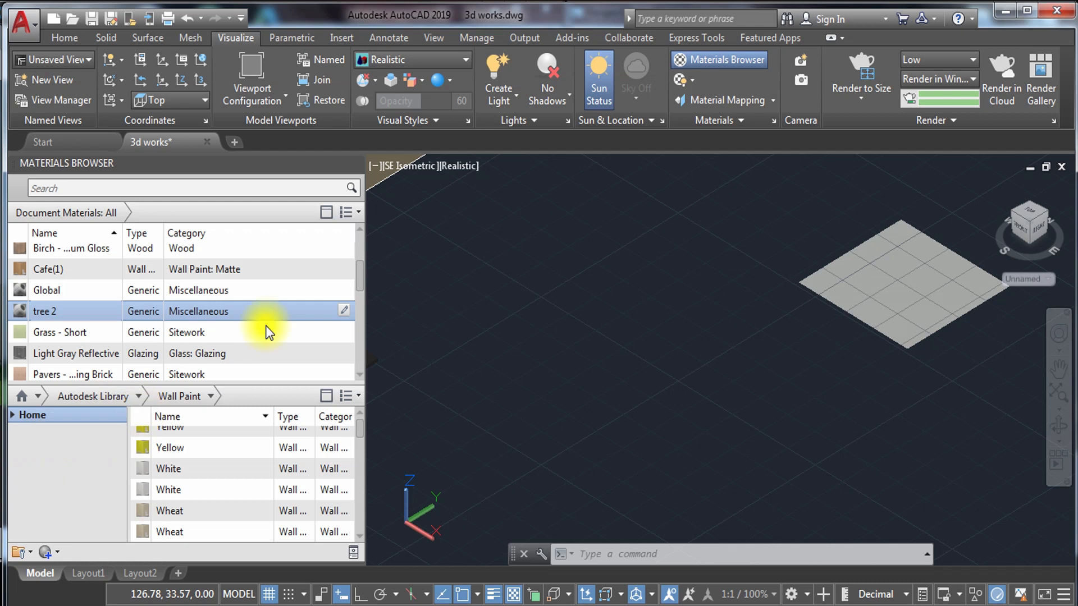
Open the tree 2 material for editing and assign t3 from the Trees for CAD folder as its generic image
{"action": "double_click", "coordinate": [248, 314]}
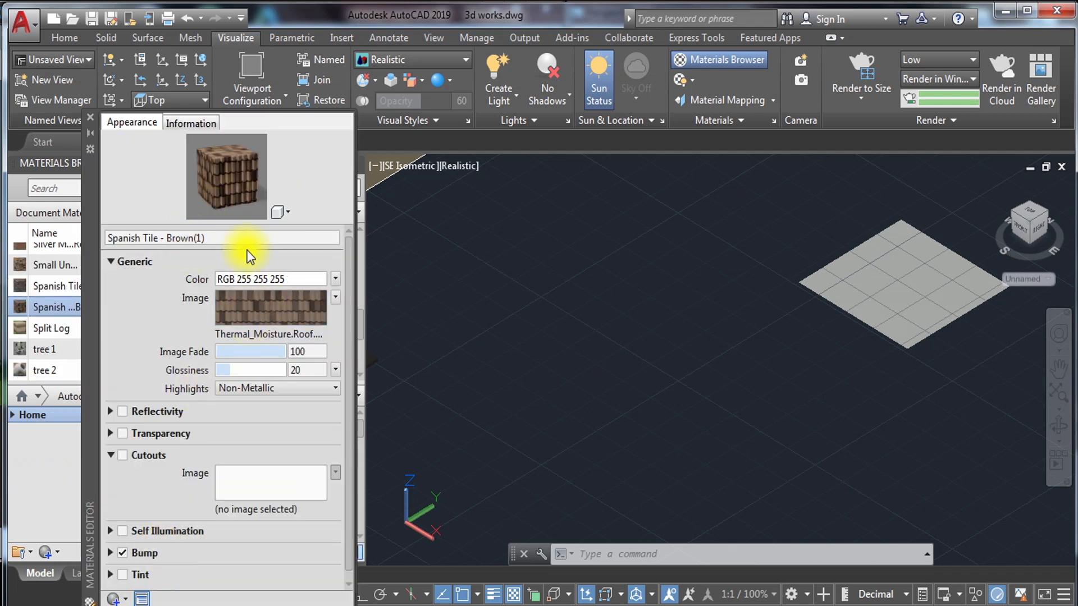
{"action": "left_click", "coordinate": [92, 118]}
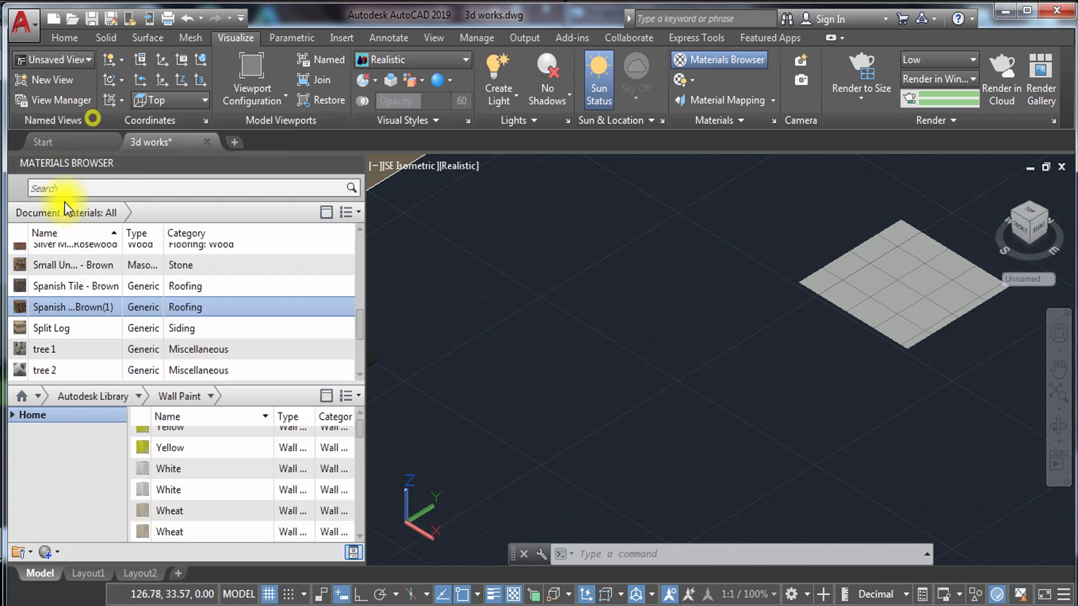
{"action": "double_click", "coordinate": [55, 373]}
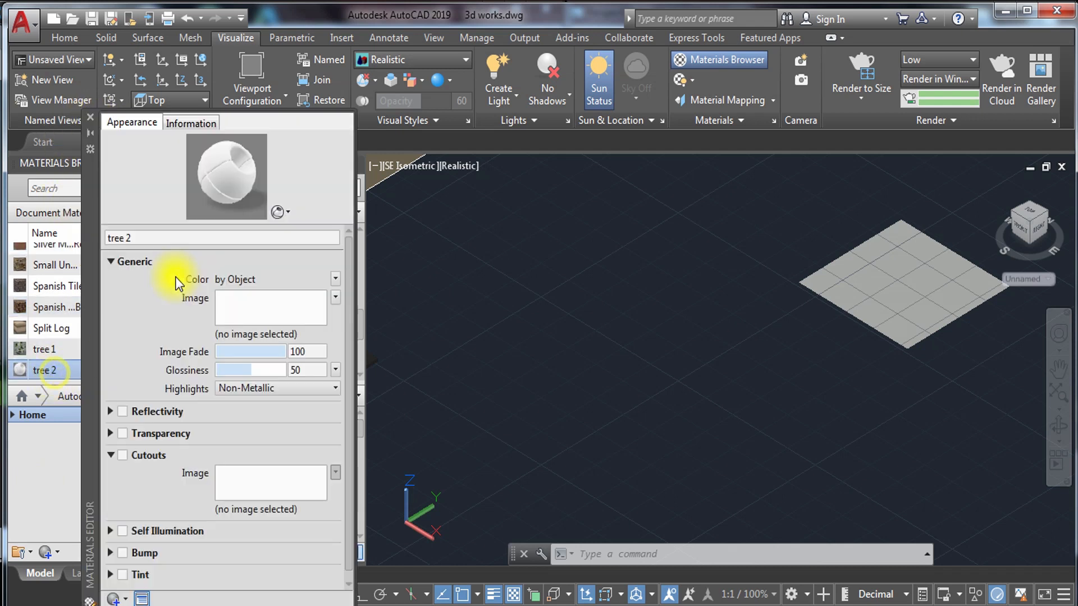
{"action": "left_click", "coordinate": [267, 318]}
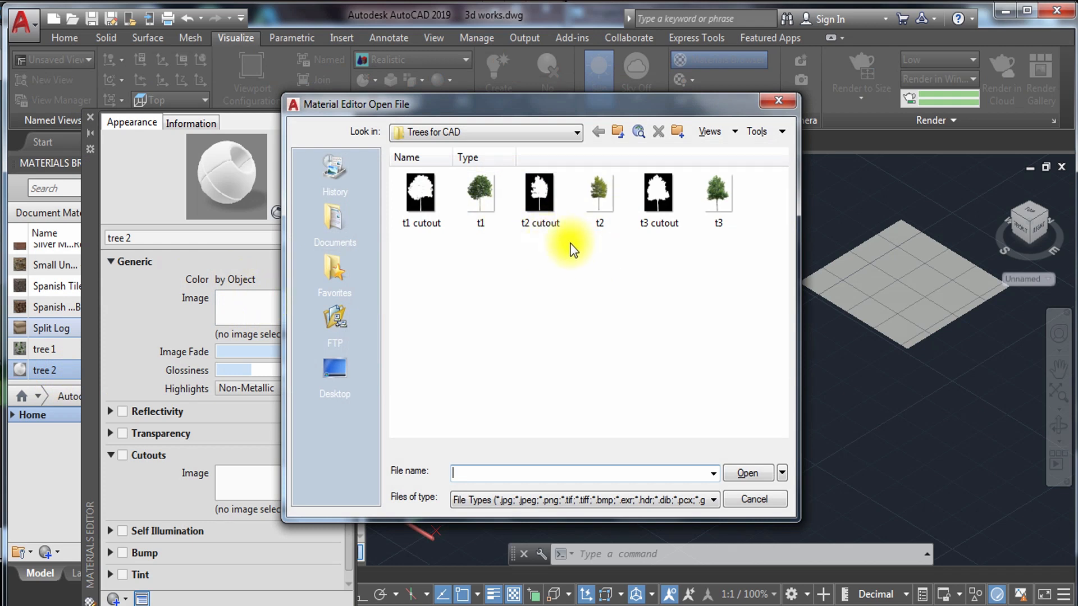
{"action": "left_click", "coordinate": [658, 205]}
{"action": "left_click", "coordinate": [715, 200]}
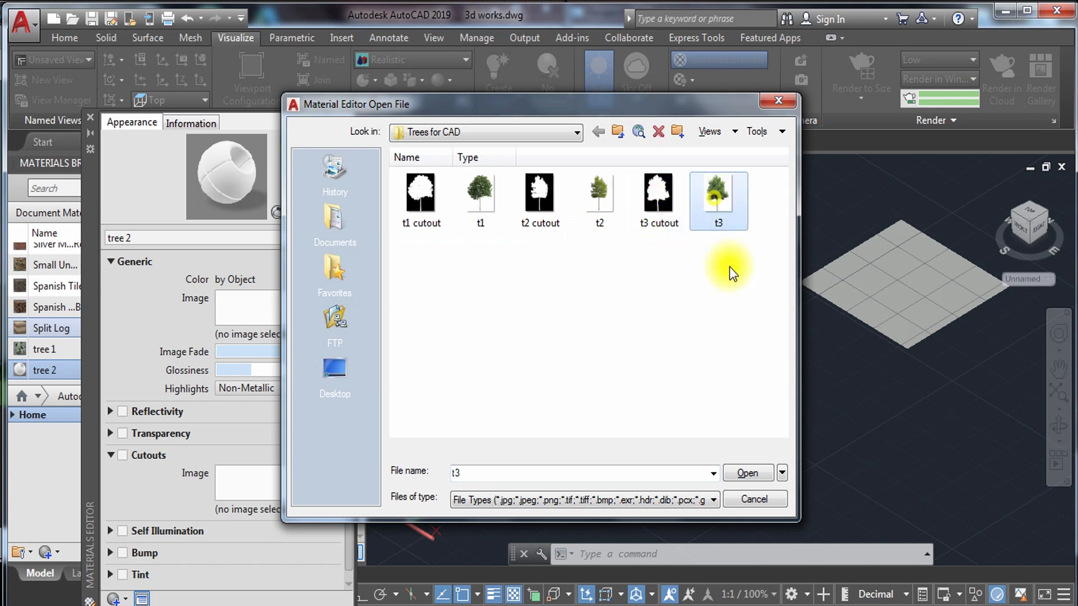
{"action": "left_click", "coordinate": [752, 473]}
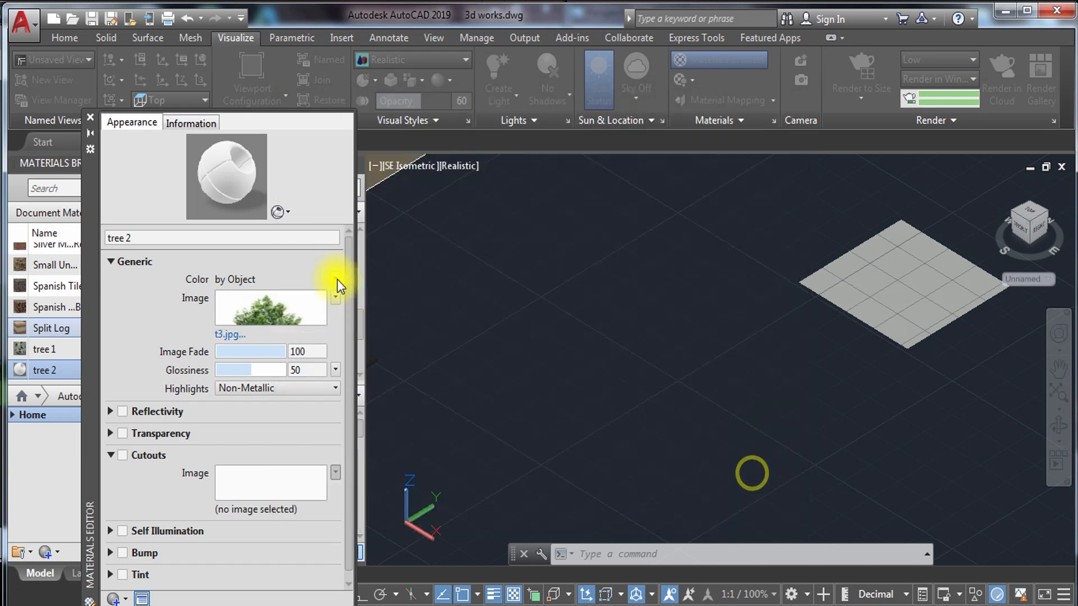
Enable Cutouts for the tree 2 material, assign the t3 cutout image, and close the material's editor
{"action": "left_click", "coordinate": [246, 481]}
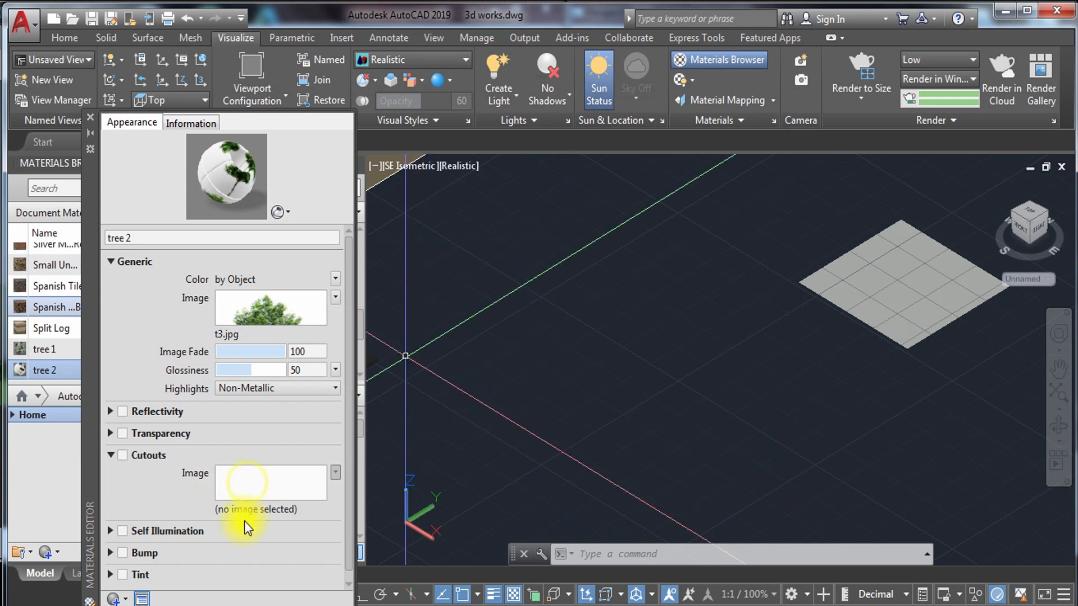
{"action": "left_click", "coordinate": [129, 457]}
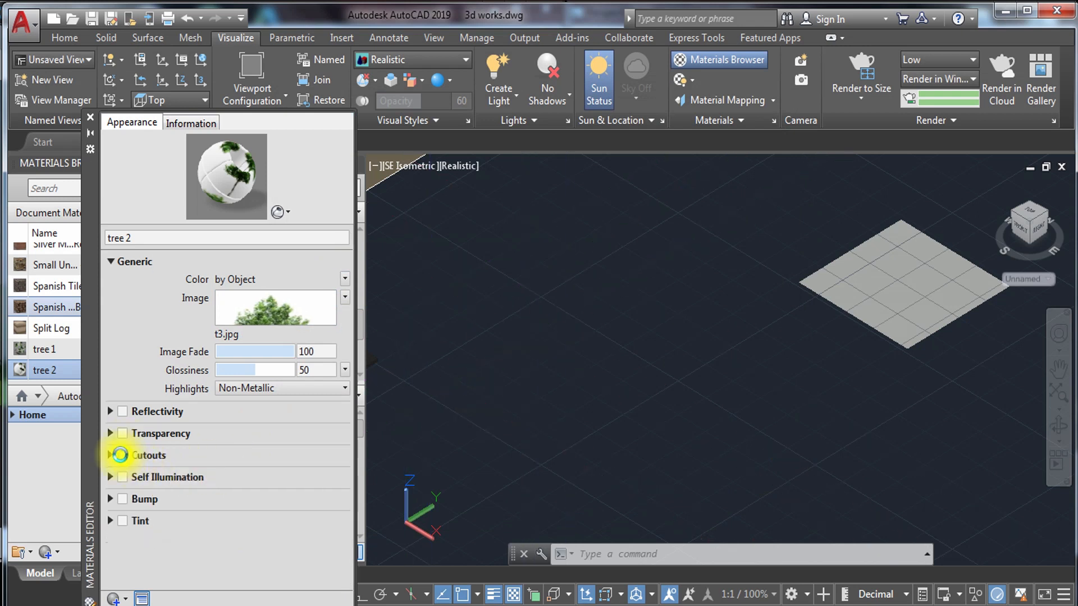
{"action": "left_click", "coordinate": [123, 456]}
{"action": "left_click", "coordinate": [239, 482]}
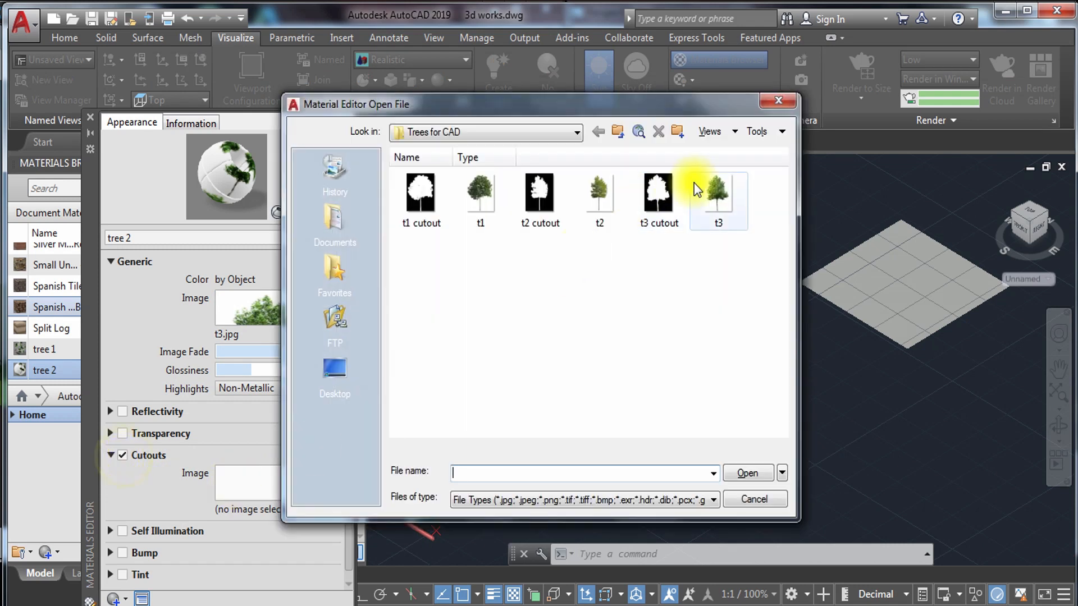
{"action": "left_click", "coordinate": [656, 194]}
{"action": "left_click", "coordinate": [733, 471]}
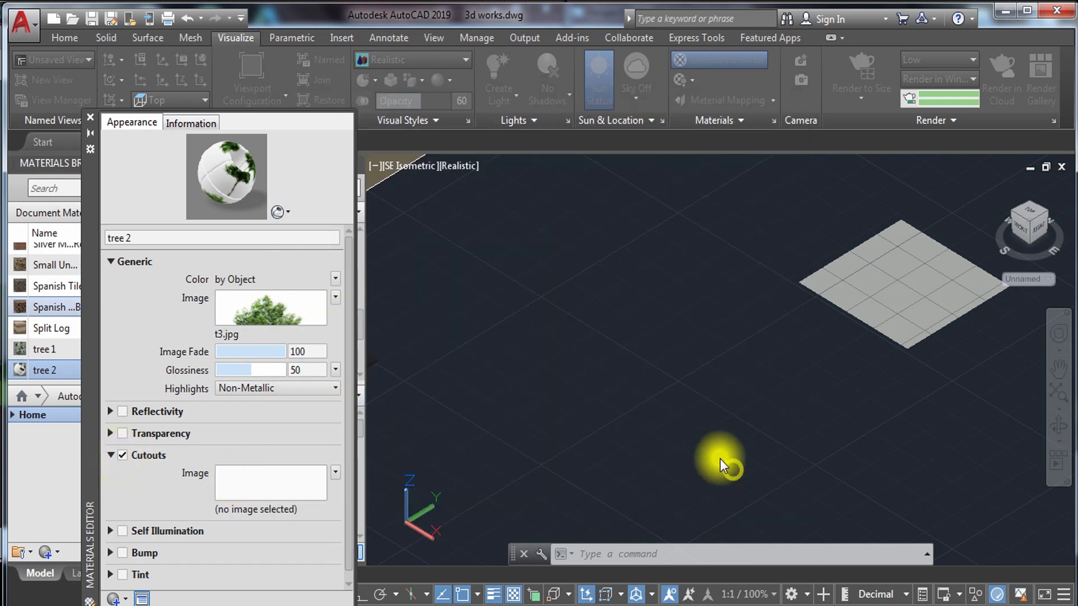
{"action": "left_click", "coordinate": [241, 236]}
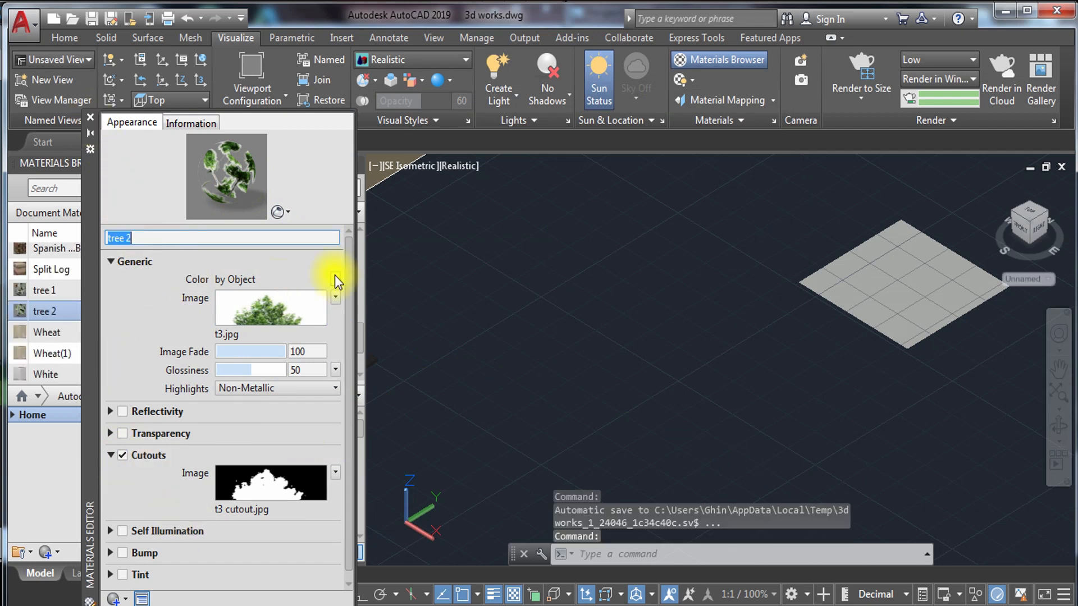
{"action": "left_click_drag", "start_coordinate": [351, 268], "coordinate": [351, 412]}
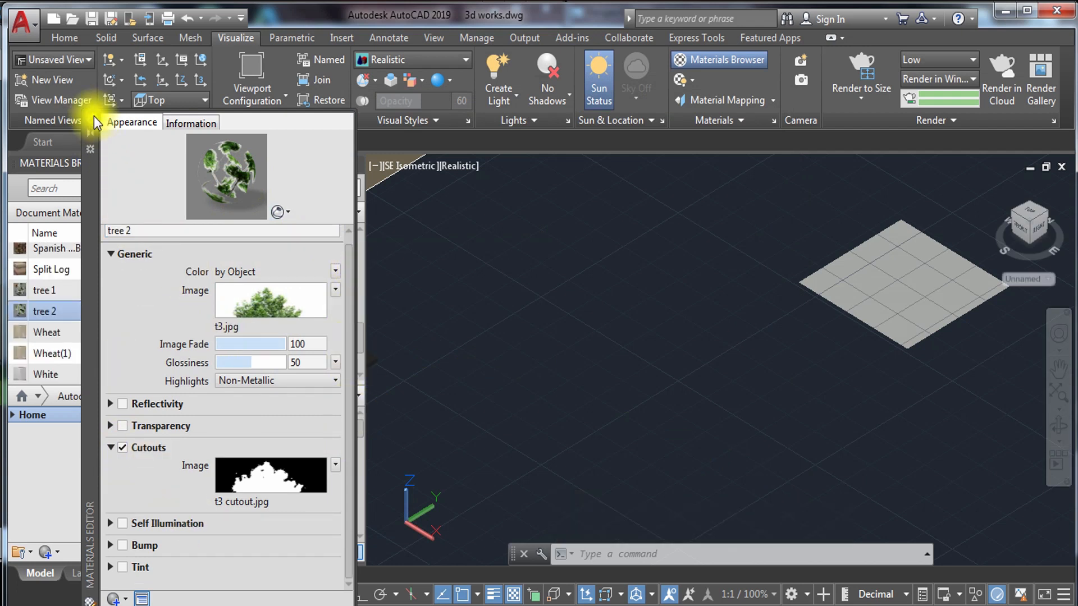
{"action": "left_click", "coordinate": [91, 116]}
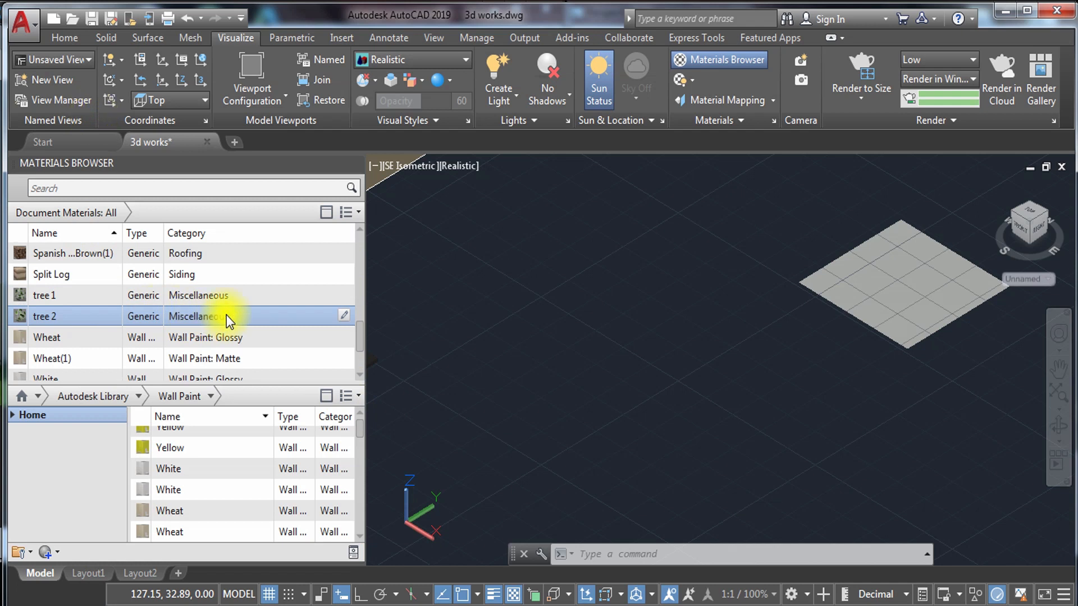
Reopen the tree 2 material and set the t3 color image's horizontal and vertical repeat to None
{"action": "double_click", "coordinate": [227, 316]}
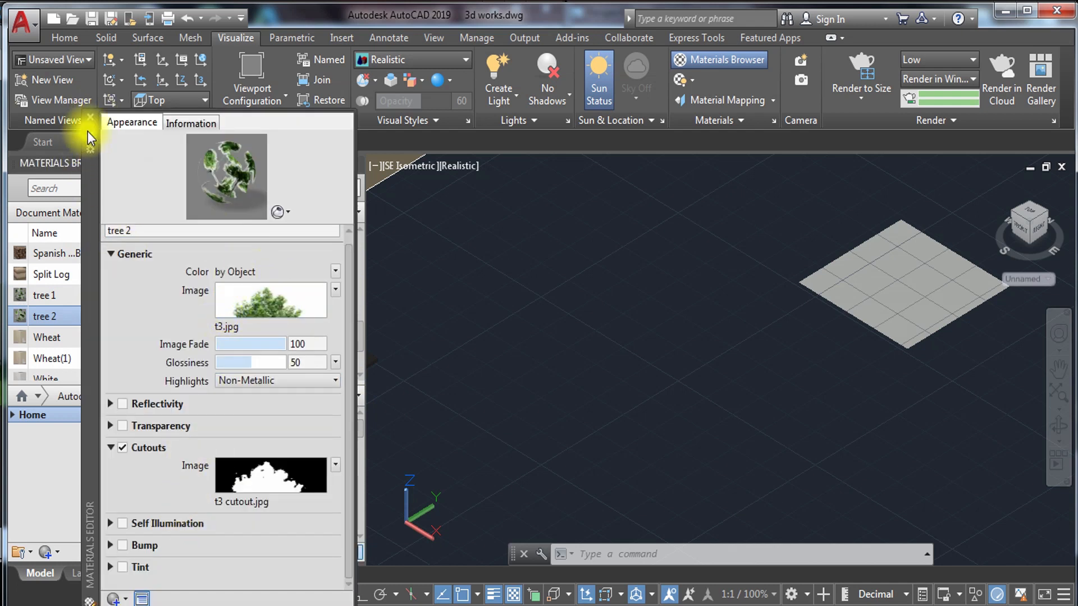
{"action": "left_click", "coordinate": [262, 309]}
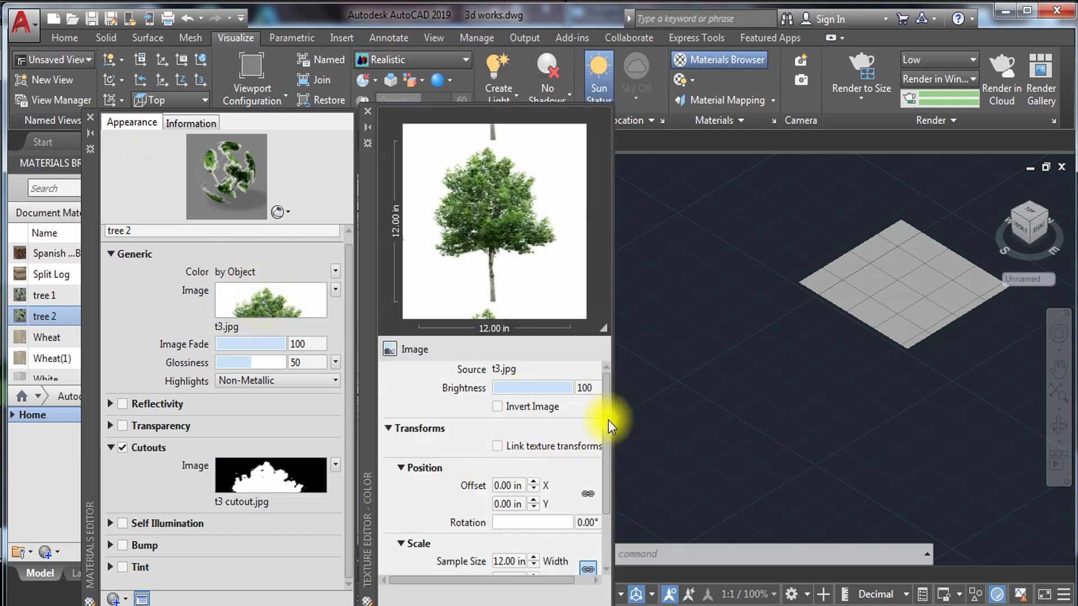
{"action": "left_click_drag", "start_coordinate": [608, 420], "coordinate": [615, 507]}
{"action": "left_click", "coordinate": [524, 545]}
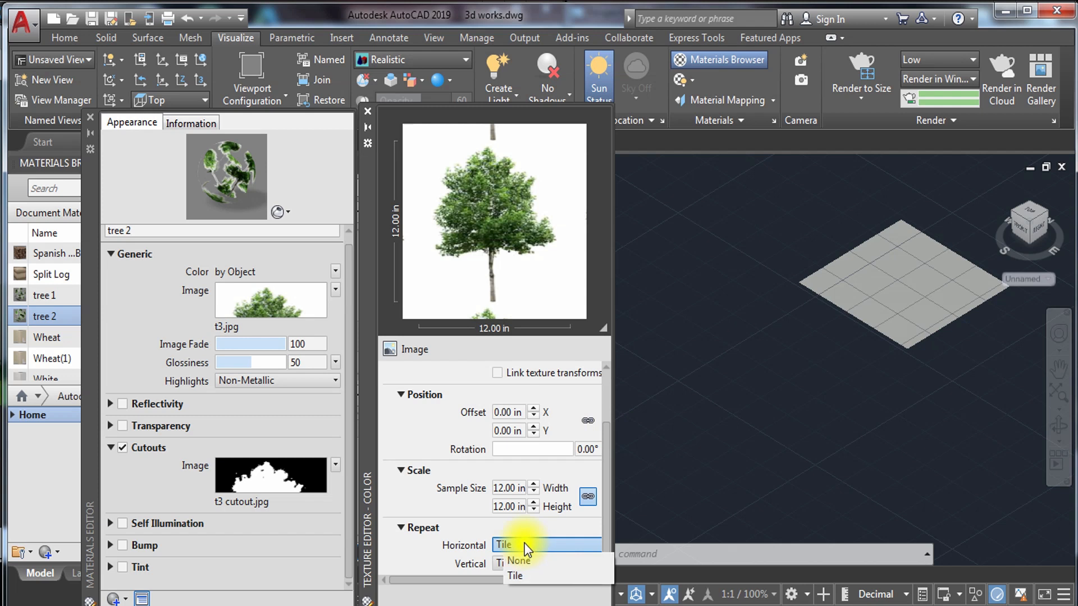
{"action": "left_click", "coordinate": [526, 575]}
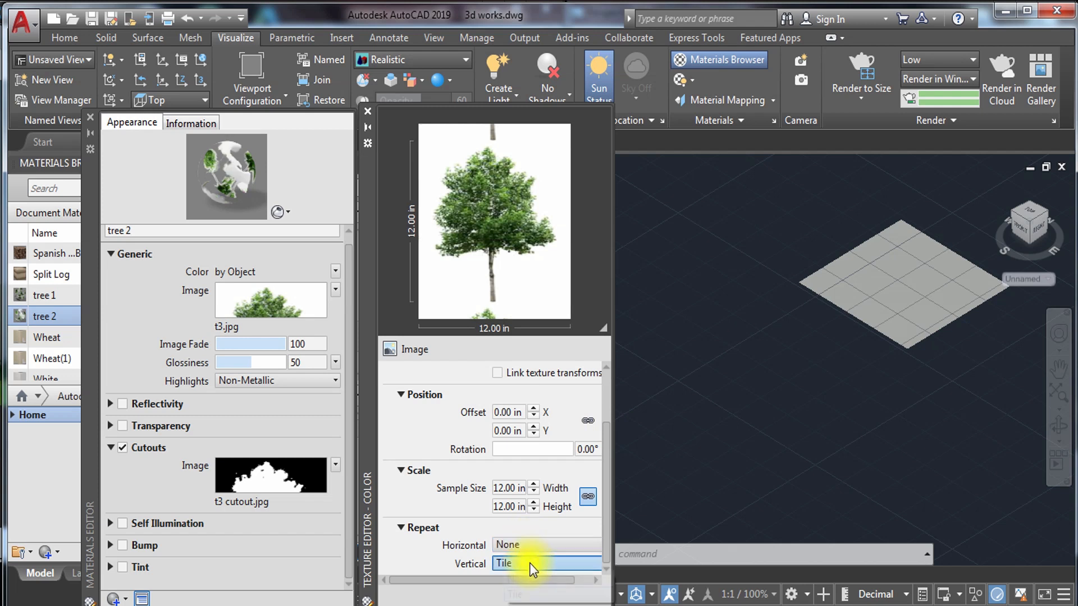
{"action": "left_click", "coordinate": [529, 563]}
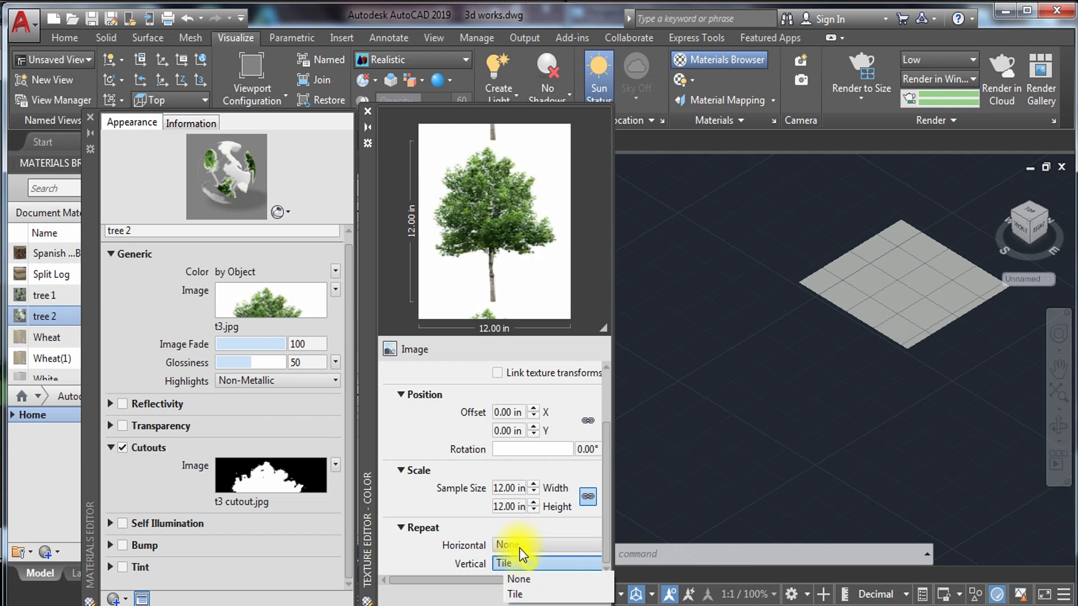
{"action": "left_click", "coordinate": [523, 577]}
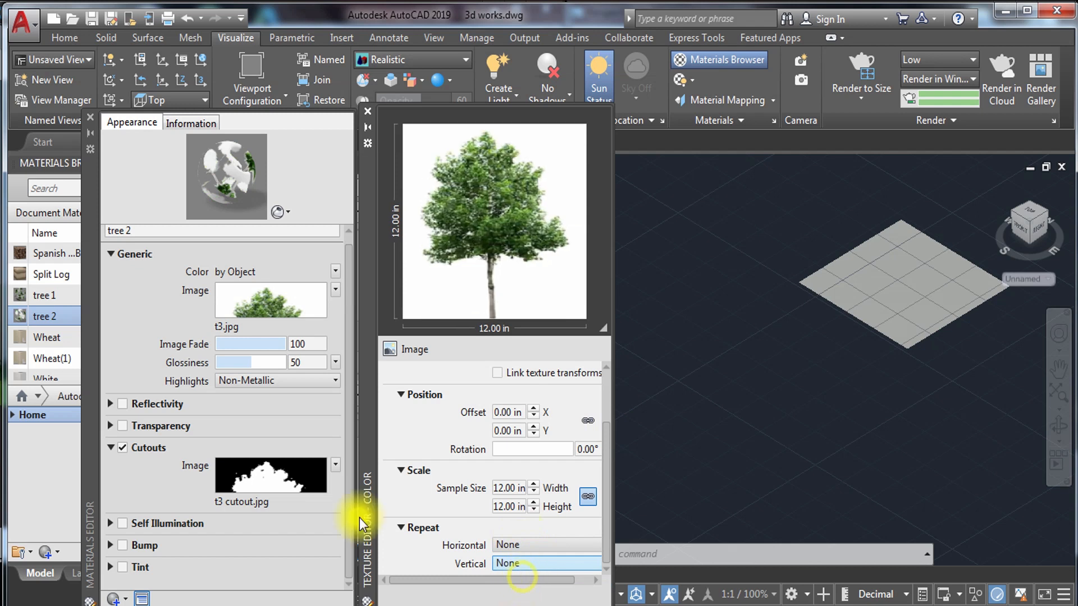
Set the t3 cutout image's horizontal and vertical repeat to None and close the tree 2 material's editor
{"action": "left_click", "coordinate": [283, 479]}
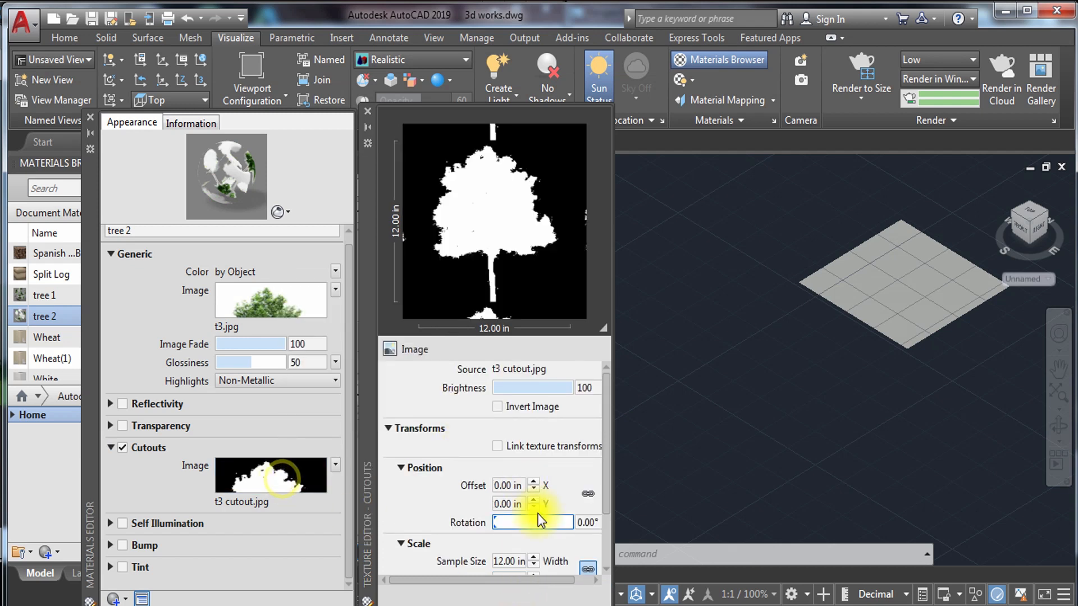
{"action": "scroll", "coordinate": [603, 422], "scroll_direction": "down", "scroll_amount": 3}
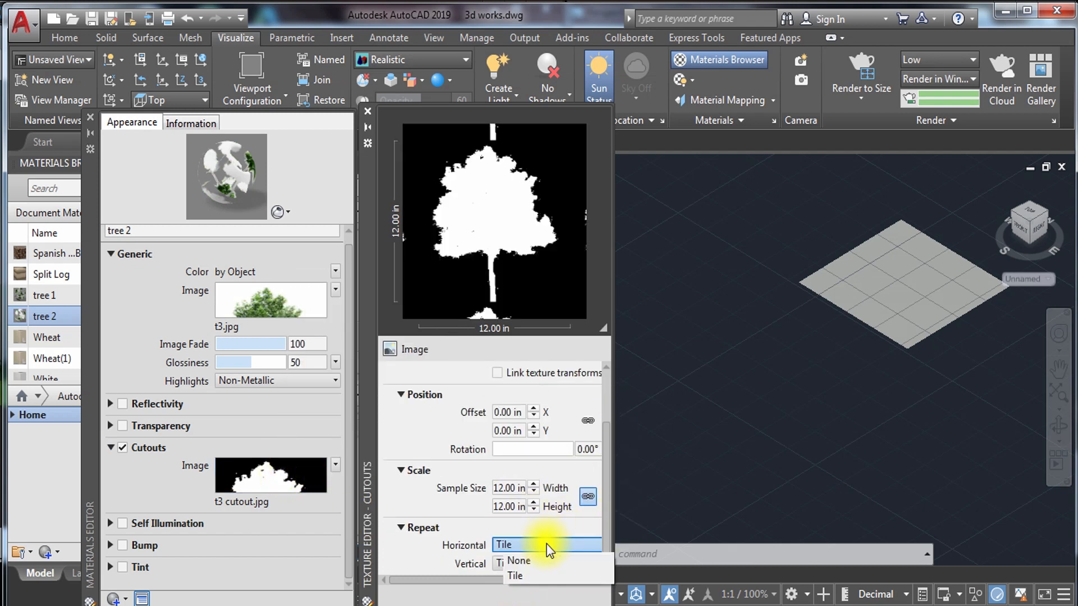
{"action": "left_click", "coordinate": [529, 561]}
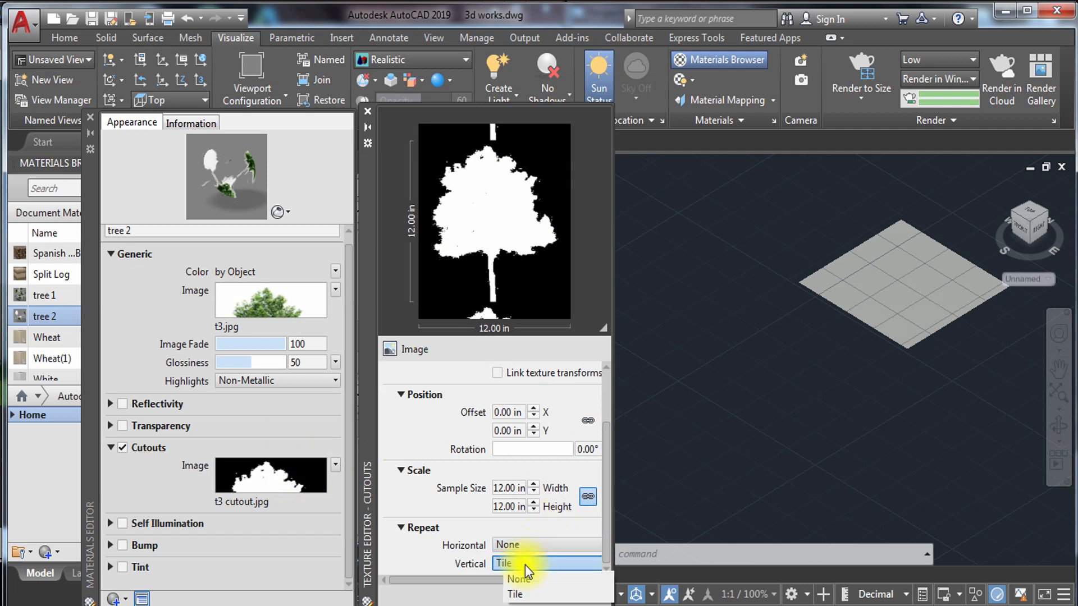
{"action": "left_click", "coordinate": [544, 582]}
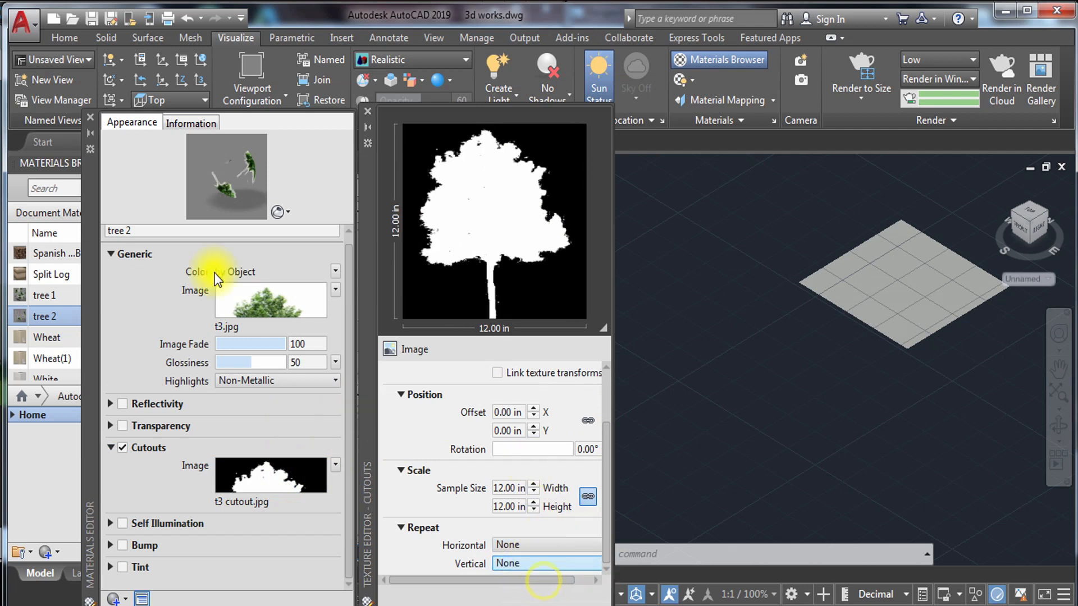
{"action": "left_click", "coordinate": [88, 115]}
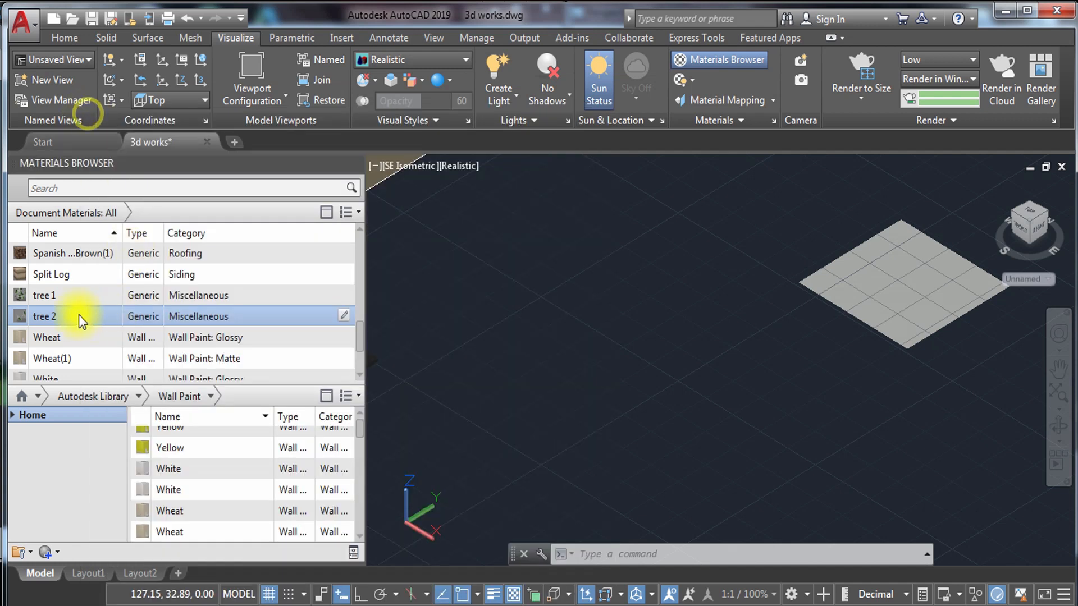
Apply the tree 2 material to the flat square surface beside the house and close the materials browser
{"action": "left_click_drag", "start_coordinate": [418, 324], "coordinate": [877, 279]}
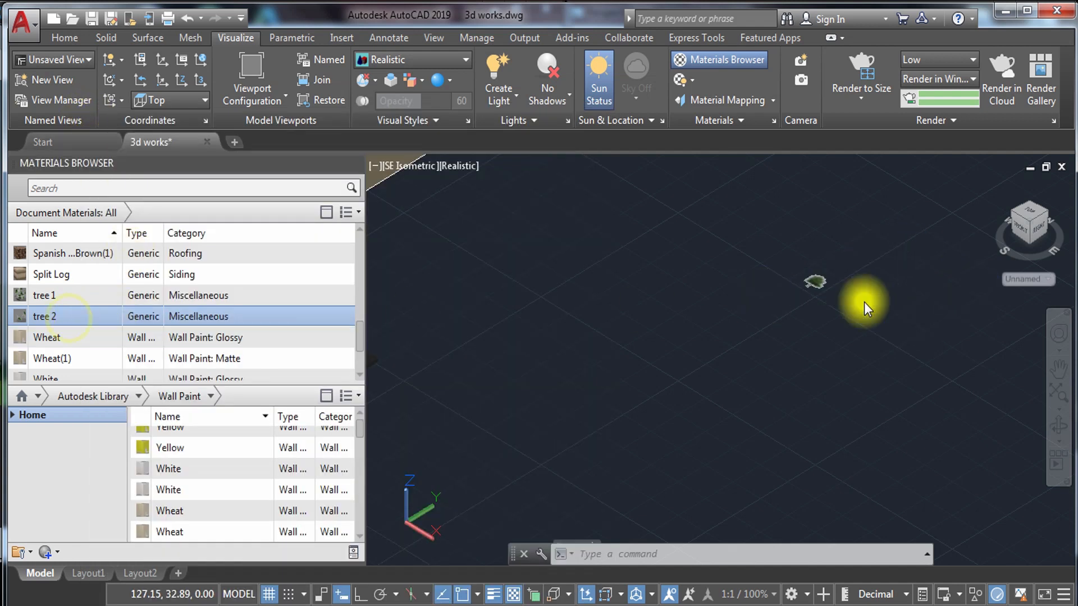
{"action": "left_click", "coordinate": [355, 164]}
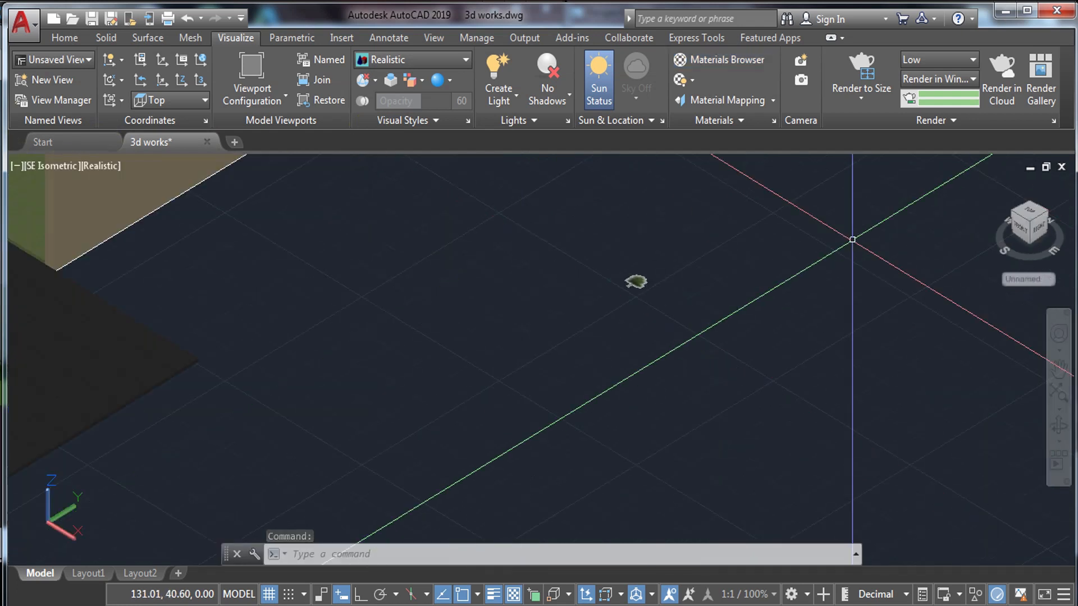
{"action": "scroll", "coordinate": [632, 280], "scroll_direction": "up", "scroll_amount": 8}
{"action": "left_click", "coordinate": [596, 228]}
{"action": "left_click", "coordinate": [647, 300]}
{"action": "left_click", "coordinate": [741, 101]}
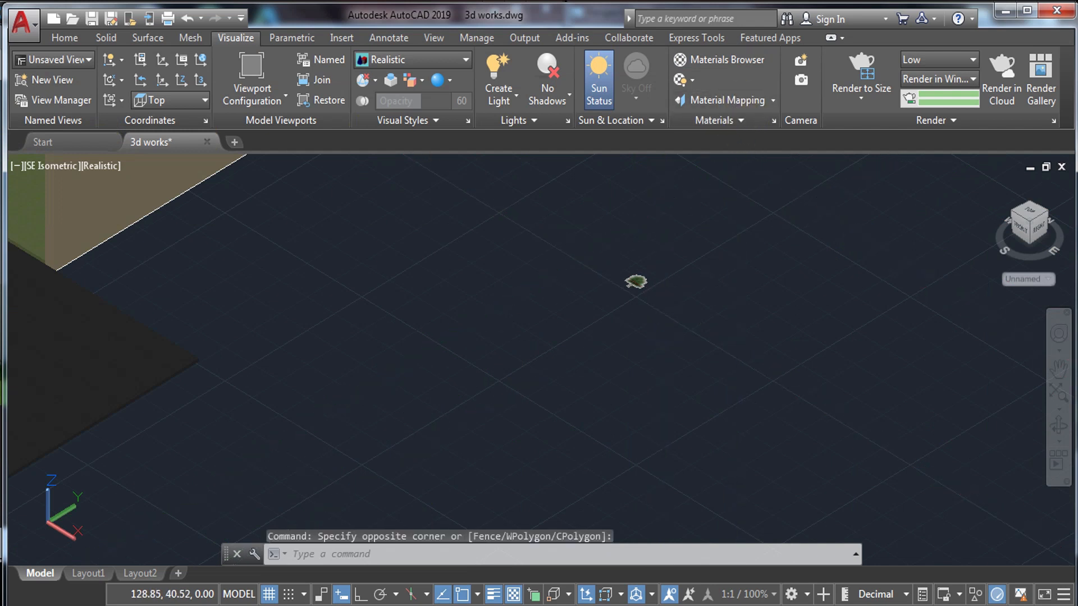
{"action": "left_click", "coordinate": [636, 280]}
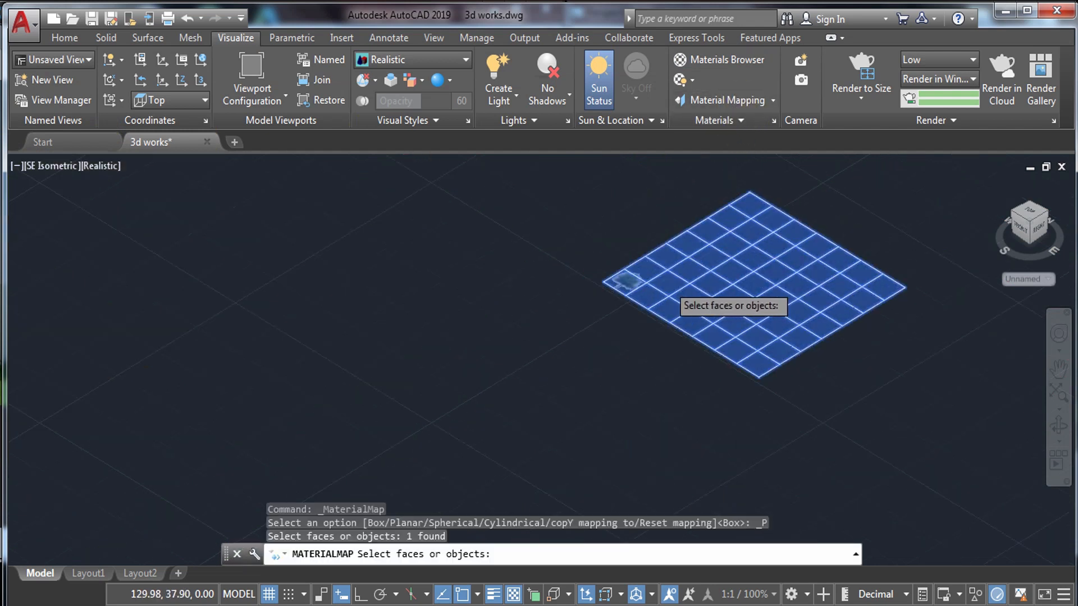
{"action": "key", "text": "Escape"}
In the Top view, start planar material mapping on the new tree surface and stretch the mapping frame beyond the surface
{"action": "left_click", "coordinate": [43, 163]}
{"action": "left_click", "coordinate": [90, 207]}
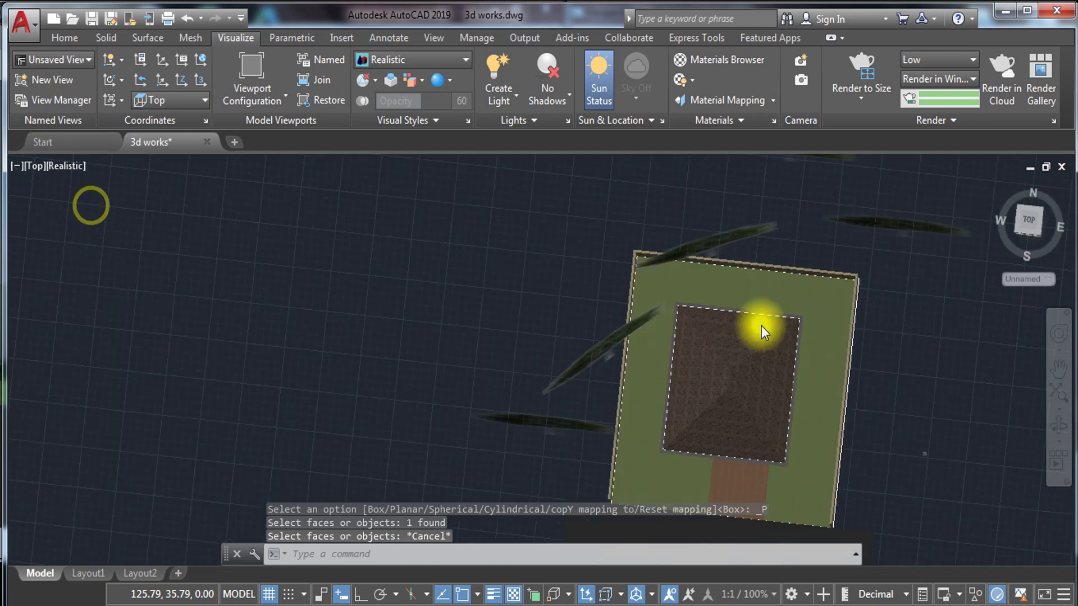
{"action": "middle_click_drag", "start_coordinate": [1025, 401], "coordinate": [851, 392]}
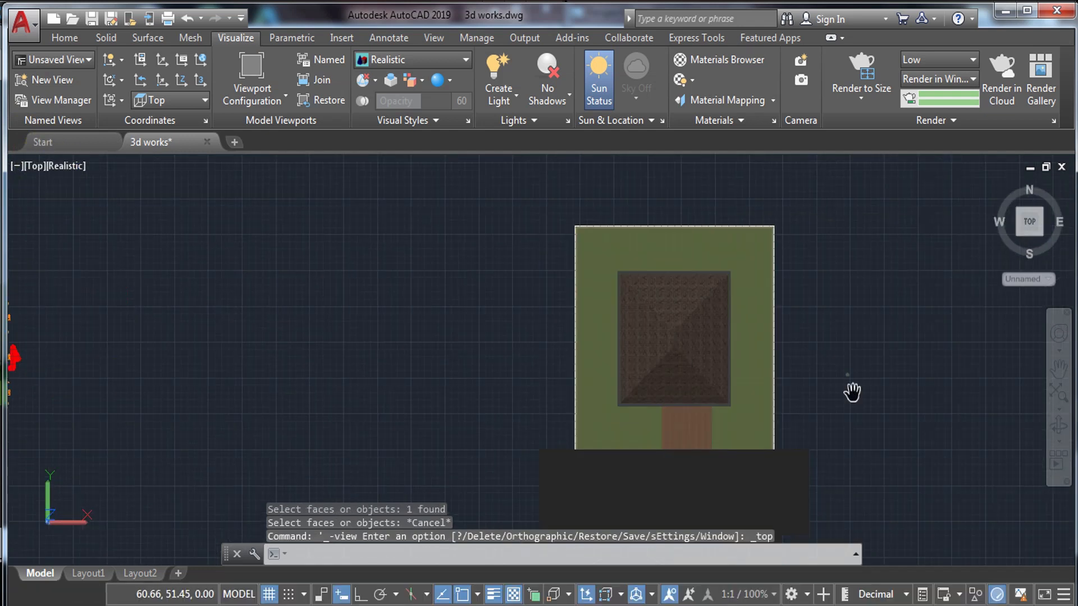
{"action": "scroll", "coordinate": [854, 380], "scroll_direction": "up", "scroll_amount": 5}
{"action": "scroll", "coordinate": [844, 373], "scroll_direction": "up", "scroll_amount": 6}
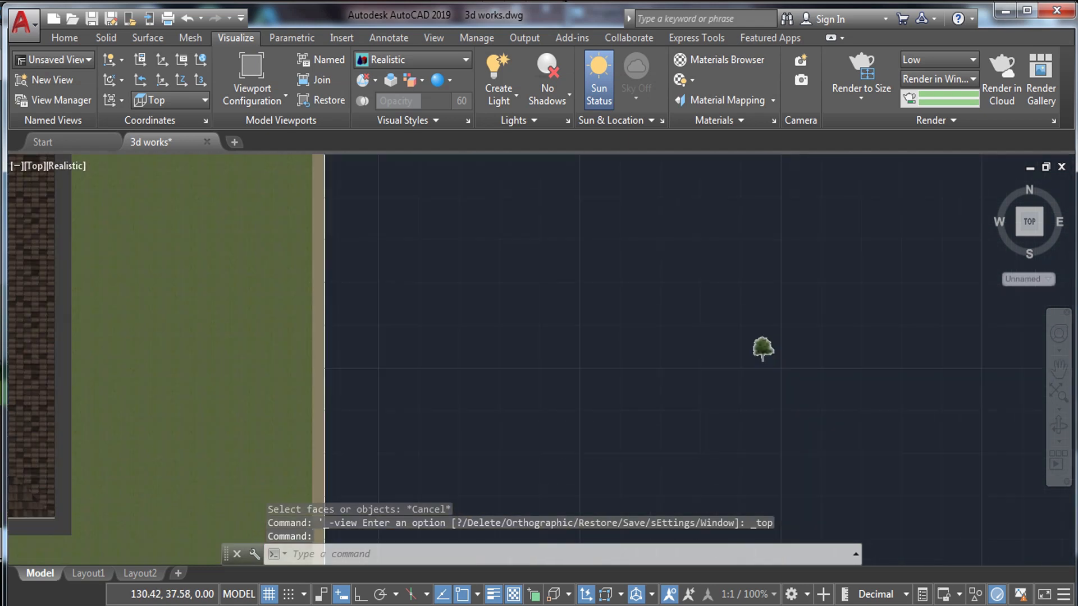
{"action": "left_click", "coordinate": [750, 333]}
{"action": "middle_click_drag", "start_coordinate": [892, 413], "coordinate": [729, 447]}
{"action": "scroll", "coordinate": [729, 447], "scroll_direction": "up", "scroll_amount": 1}
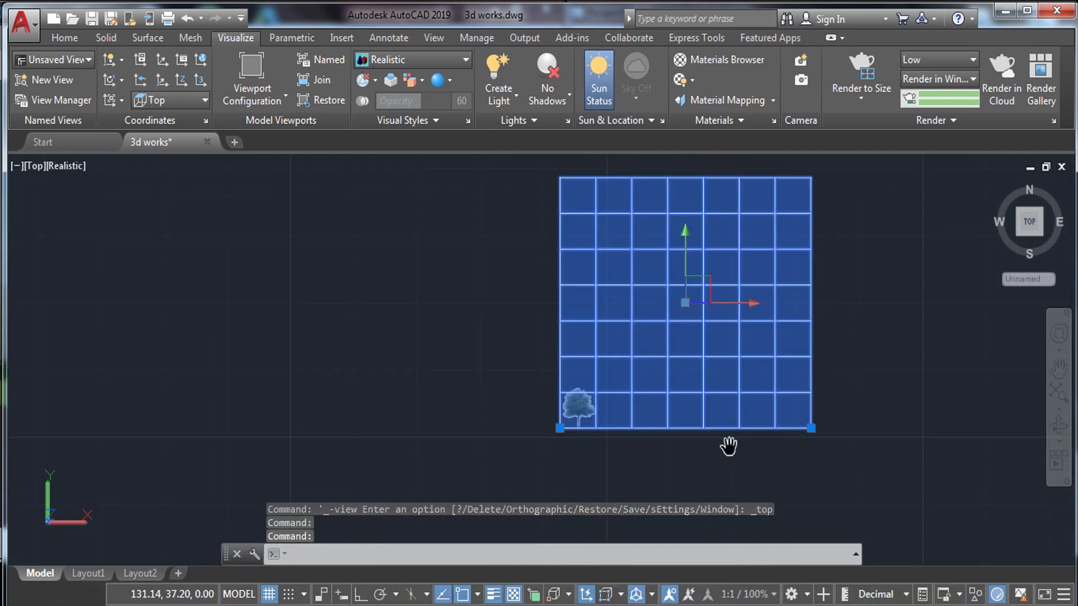
{"action": "left_click", "coordinate": [730, 103]}
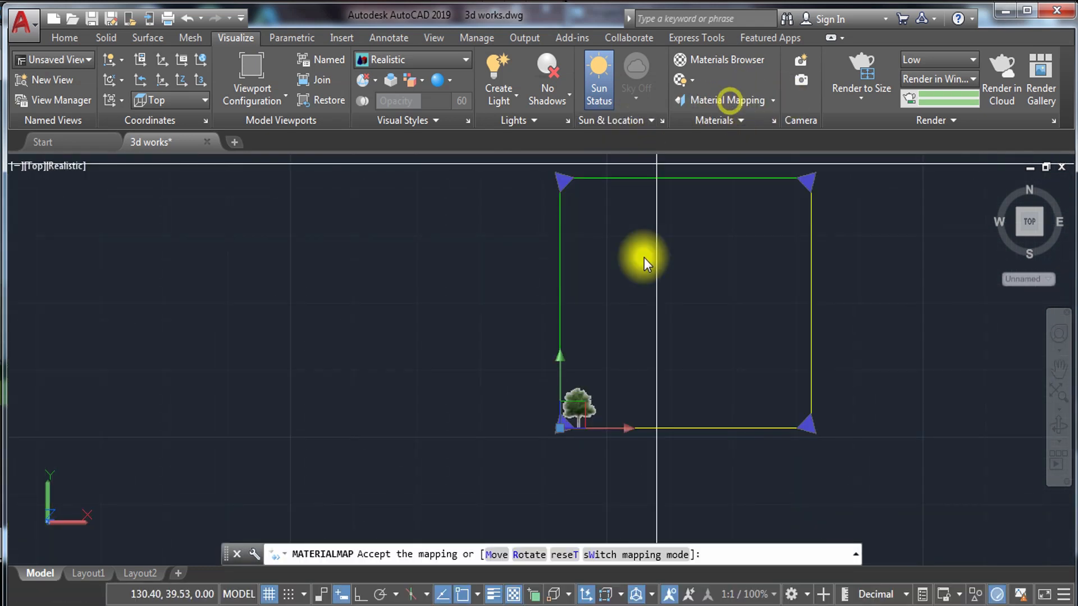
{"action": "scroll", "coordinate": [773, 231], "scroll_direction": "down", "scroll_amount": 1}
{"action": "middle_click_drag", "start_coordinate": [774, 231], "coordinate": [686, 294]}
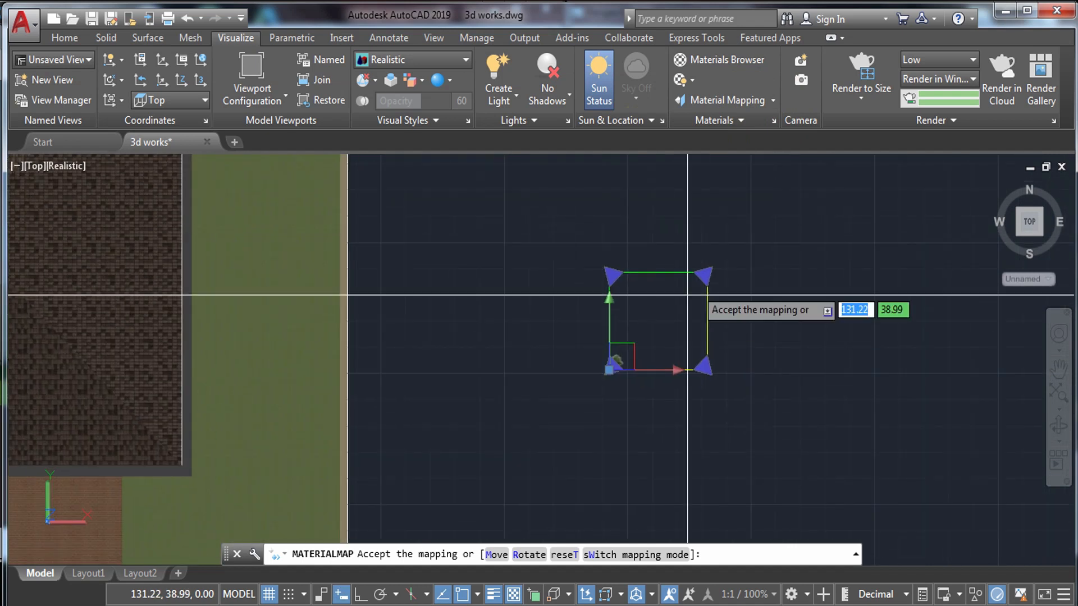
{"action": "left_click_drag", "start_coordinate": [703, 271], "coordinate": [806, 224]}
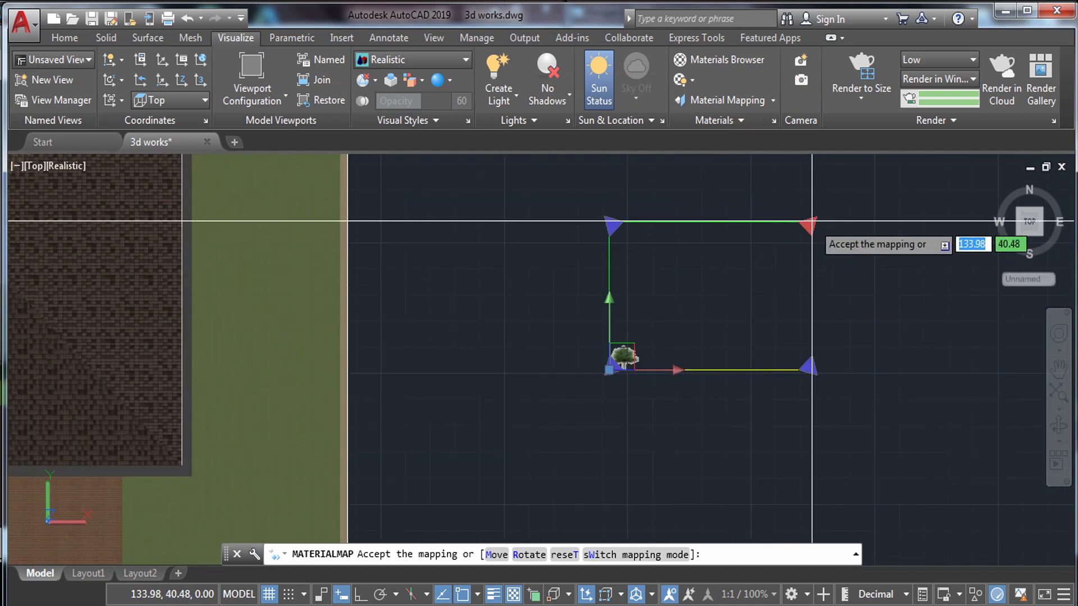
Stretch the mapping frame further from its upper-right corner to enlarge the tree image, and end the mapping
{"action": "scroll", "coordinate": [809, 224], "scroll_direction": "down", "scroll_amount": 2}
{"action": "middle_click_drag", "start_coordinate": [812, 224], "coordinate": [698, 281]}
{"action": "left_click_drag", "start_coordinate": [702, 289], "coordinate": [848, 202]}
{"action": "scroll", "coordinate": [844, 225], "scroll_direction": "down", "scroll_amount": 3}
{"action": "scroll", "coordinate": [730, 318], "scroll_direction": "up", "scroll_amount": 2}
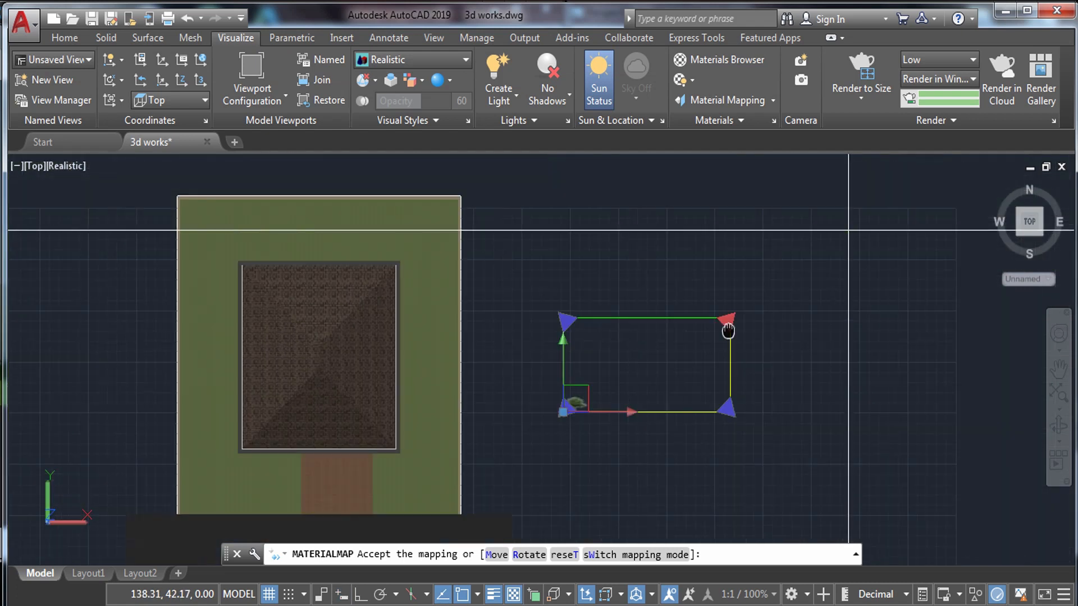
{"action": "left_click", "coordinate": [877, 187]}
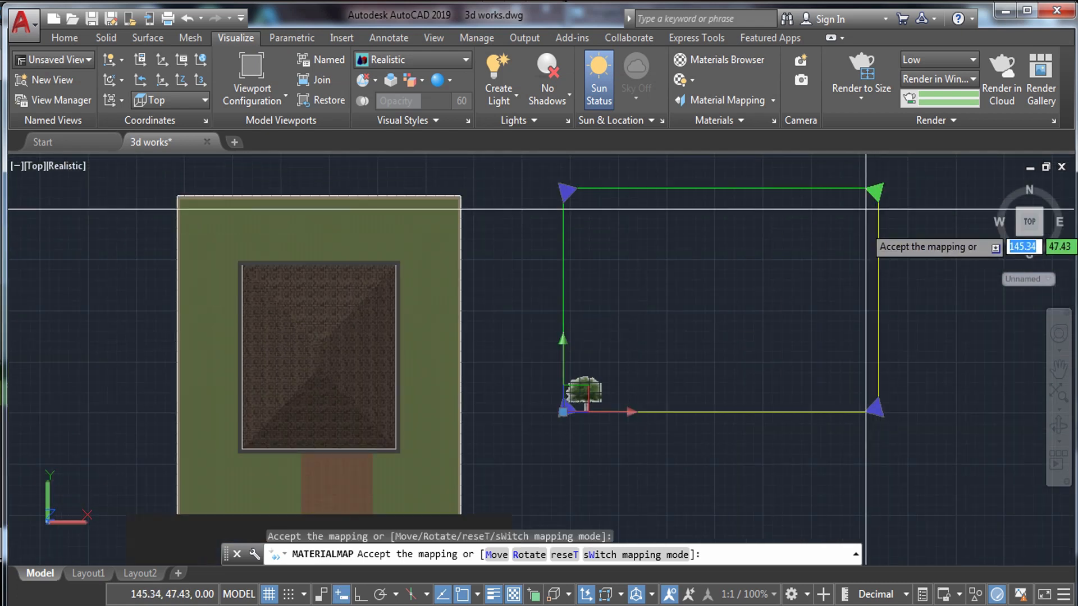
{"action": "key", "text": "Escape"}
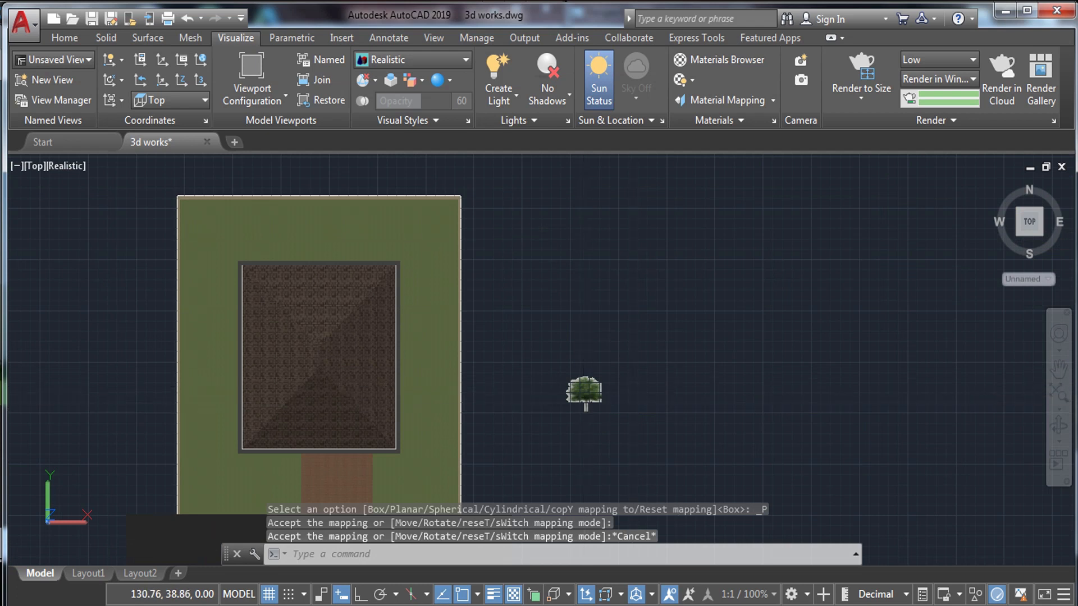
Reopen planar mapping on the new tree surface and resize the frame so the whole tree fits within the surface
{"action": "left_click", "coordinate": [584, 392]}
{"action": "scroll", "coordinate": [570, 409], "scroll_direction": "up", "scroll_amount": 3}
{"action": "key", "text": "Escape"}
{"action": "left_click", "coordinate": [615, 374]}
{"action": "scroll", "coordinate": [614, 374], "scroll_direction": "down", "scroll_amount": 4}
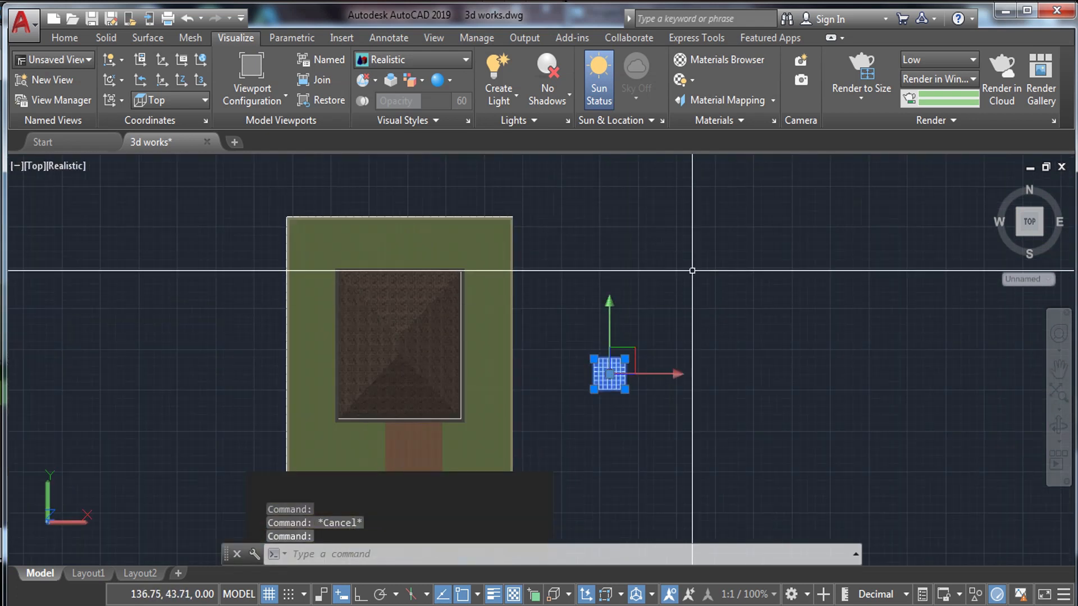
{"action": "scroll", "coordinate": [623, 382], "scroll_direction": "up", "scroll_amount": 2}
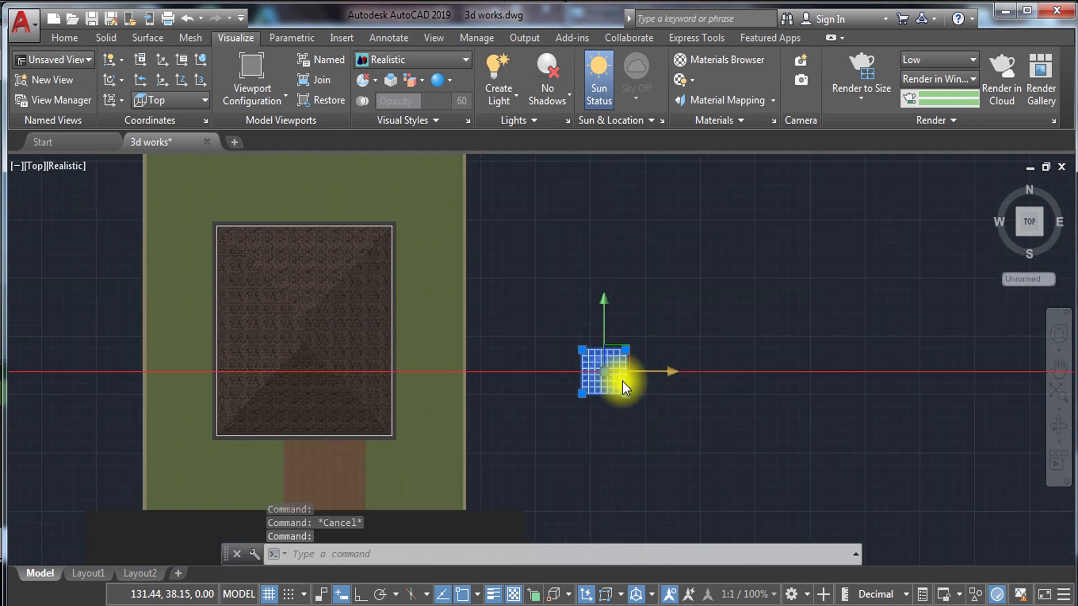
{"action": "scroll", "coordinate": [623, 382], "scroll_direction": "up", "scroll_amount": 2}
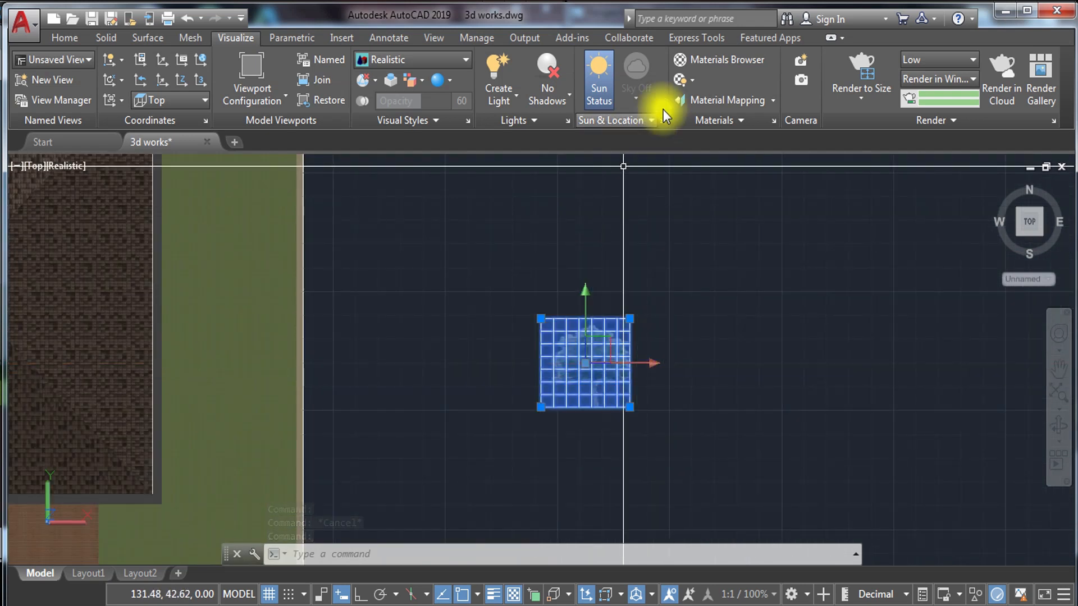
{"action": "left_click", "coordinate": [702, 102]}
{"action": "scroll", "coordinate": [764, 296], "scroll_direction": "down", "scroll_amount": 2}
{"action": "middle_click_drag", "start_coordinate": [760, 300], "coordinate": [710, 338]}
{"action": "left_click", "coordinate": [876, 176]}
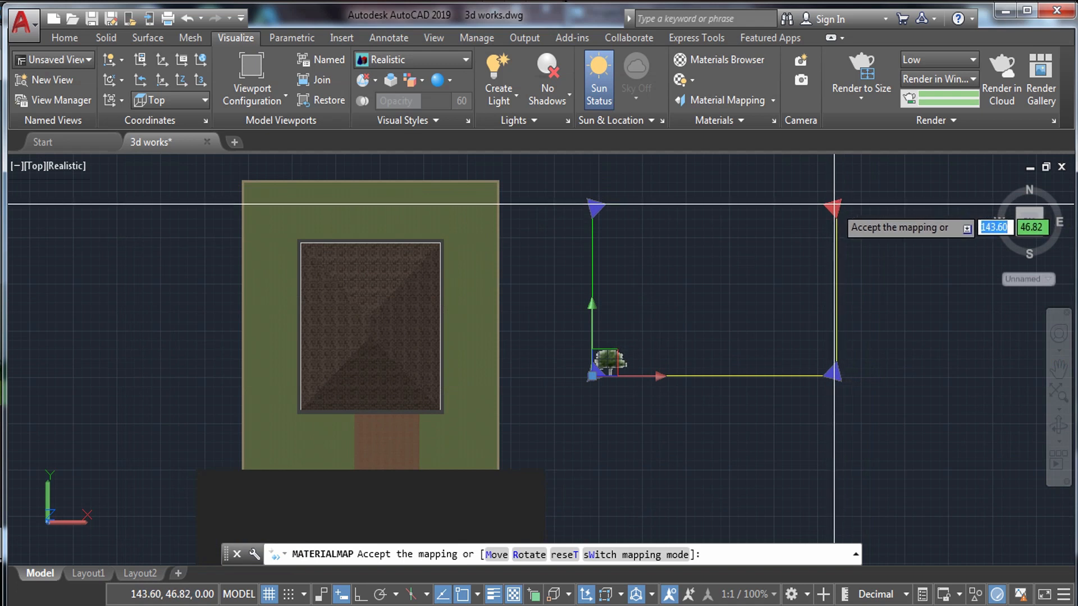
{"action": "left_click", "coordinate": [833, 205]}
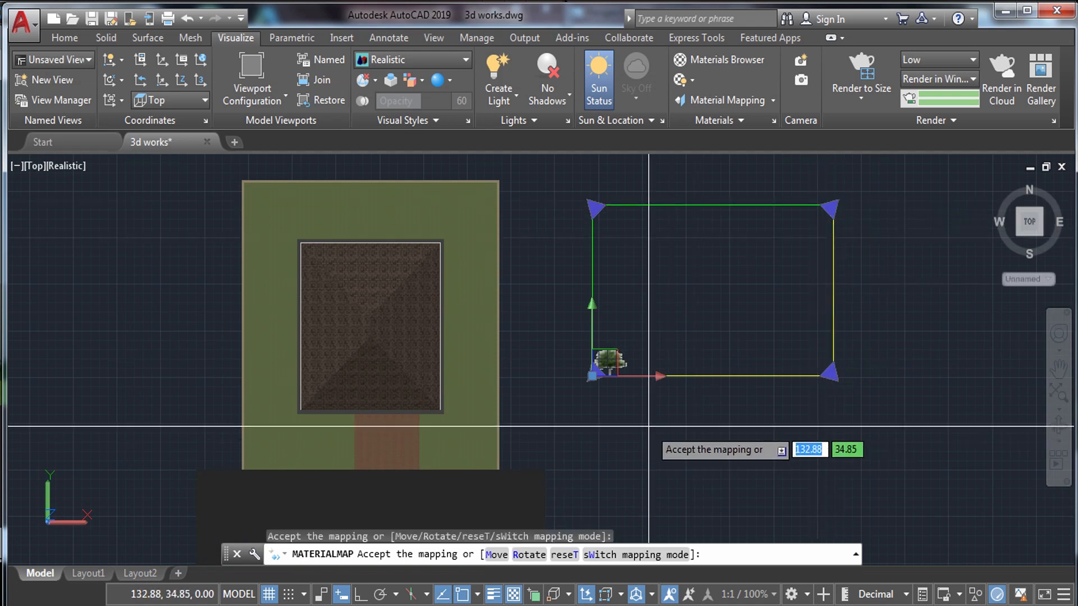
{"action": "key", "text": "Escape"}
{"action": "scroll", "coordinate": [644, 349], "scroll_direction": "up", "scroll_amount": 2}
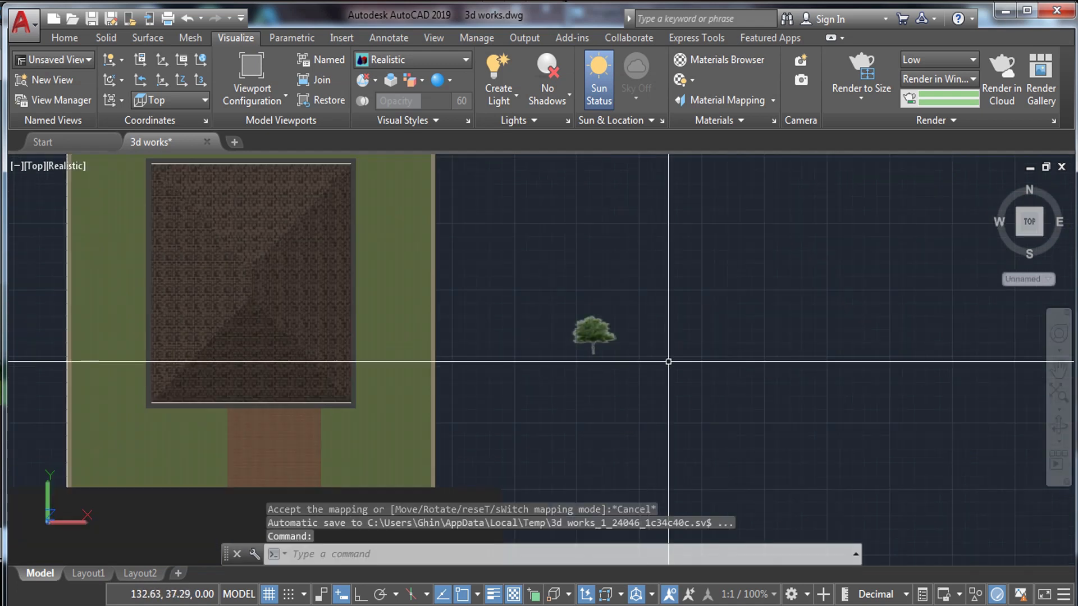
{"action": "left_click", "coordinate": [746, 292]}
{"action": "left_click", "coordinate": [566, 412]}
{"action": "type", "text": "e"}
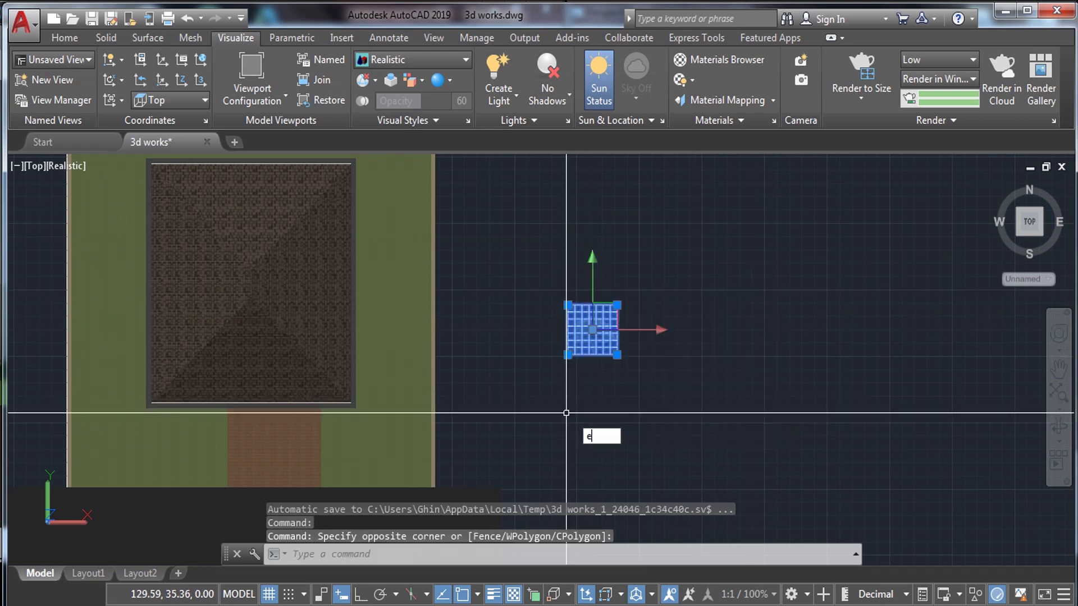
{"action": "key", "text": "BackSpace"}
{"action": "key", "text": "Escape"}
Scale the new tree surface up by a factor of about 5.2 from its lower-left corner
{"action": "left_click", "coordinate": [657, 289]}
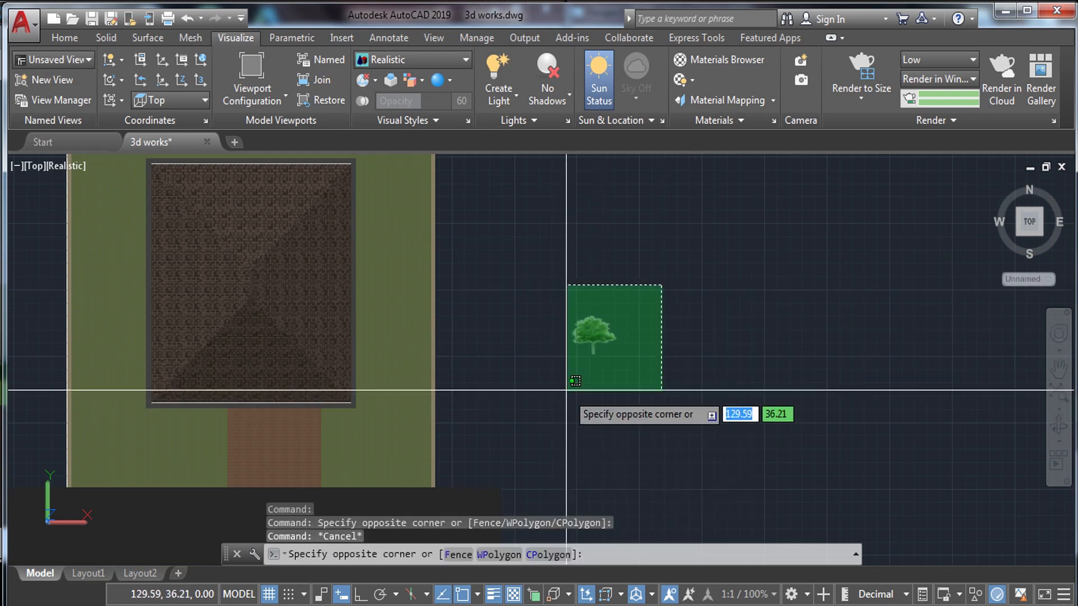
{"action": "left_click", "coordinate": [606, 402]}
{"action": "type", "text": "sc"}
{"action": "key", "text": "Return"}
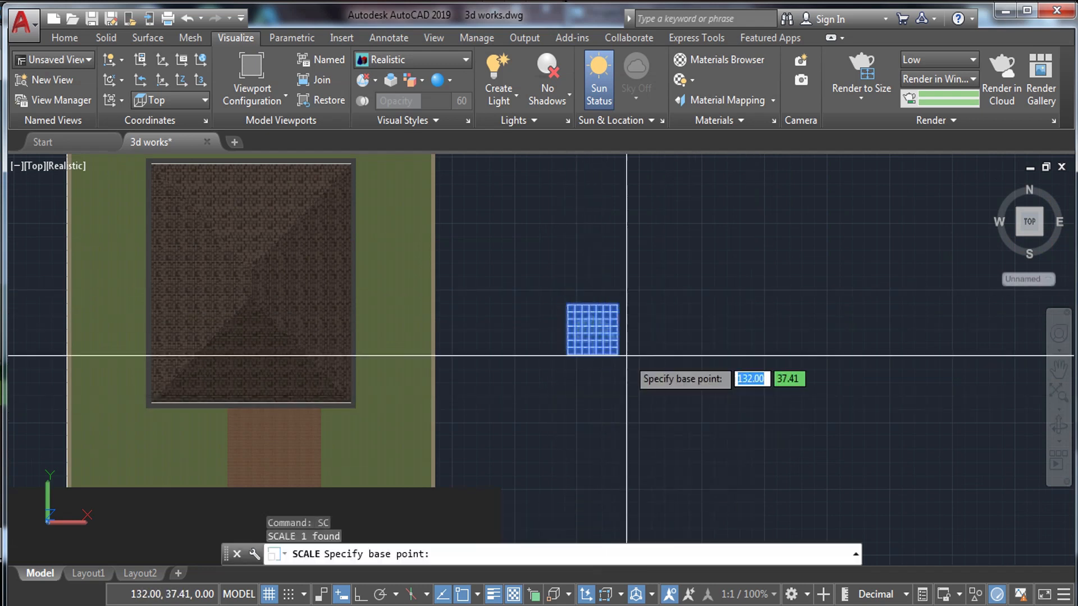
{"action": "left_click", "coordinate": [567, 354]}
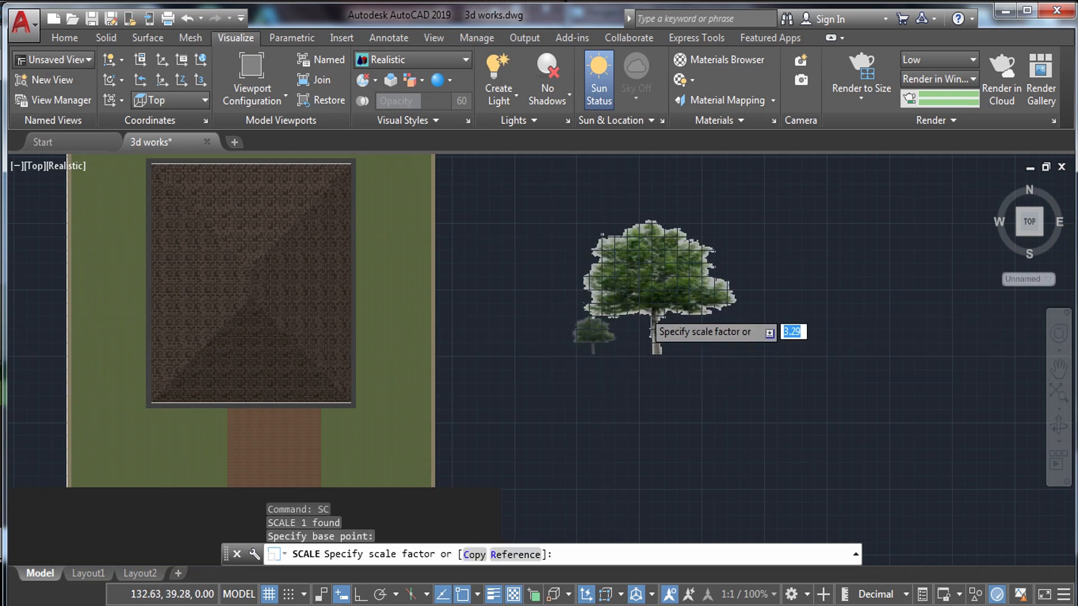
{"action": "scroll", "coordinate": [646, 309], "scroll_direction": "down", "scroll_amount": 2}
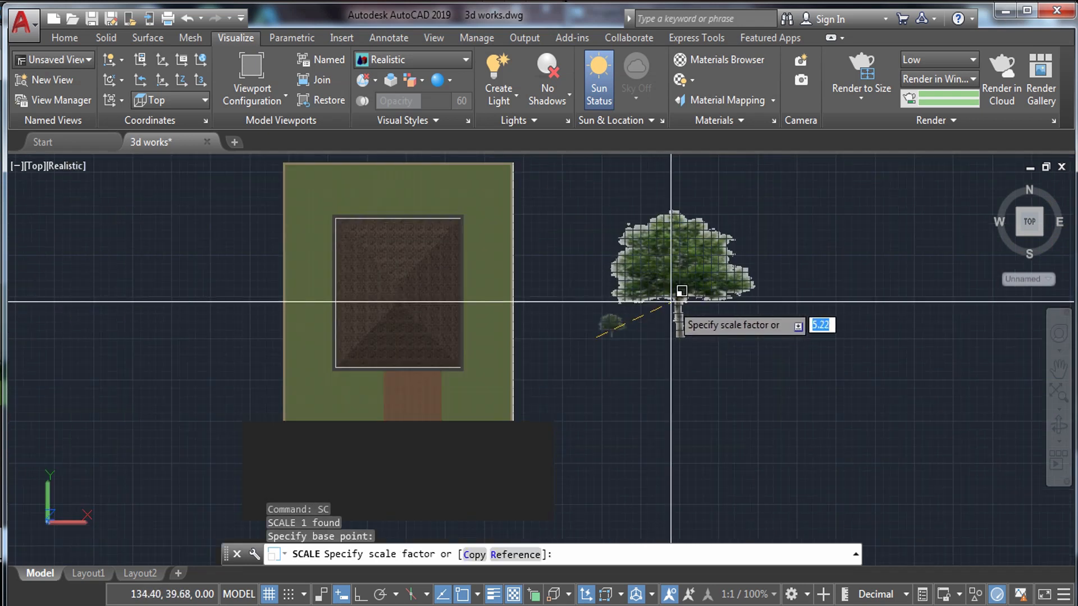
{"action": "left_click", "coordinate": [671, 305]}
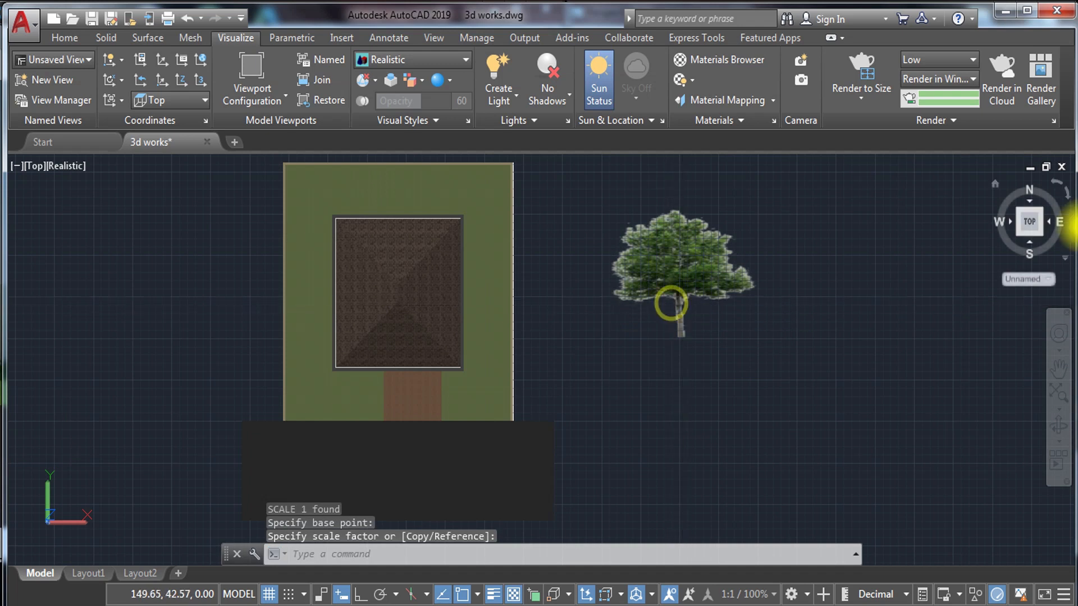
In the SE Isometric view, stand the new tree surface upright with a 90-degree 3D rotation about its lower edge
{"action": "left_click", "coordinate": [1041, 233]}
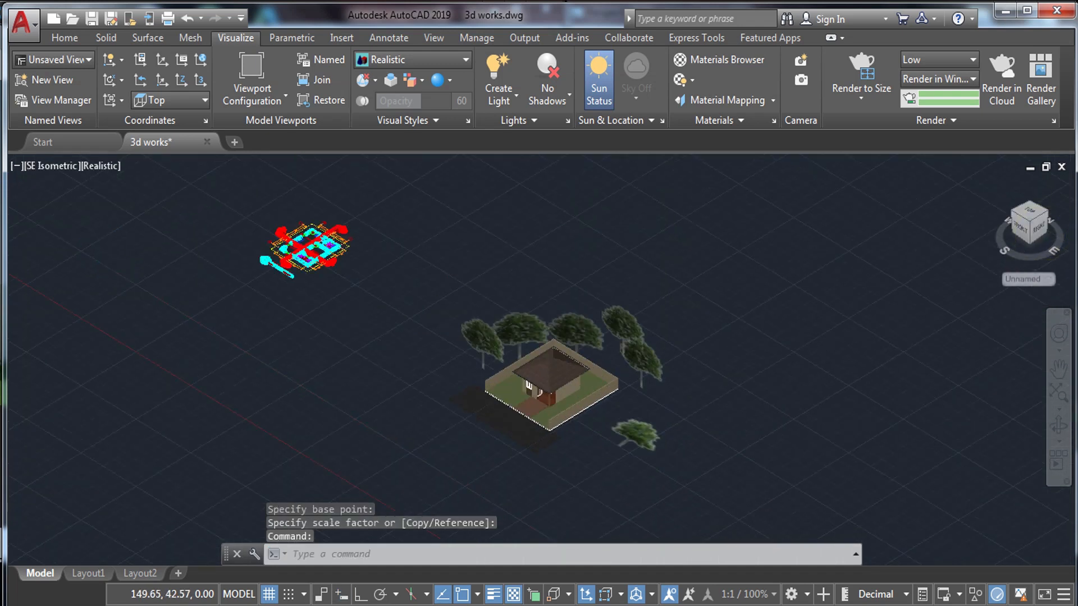
{"action": "scroll", "coordinate": [677, 427], "scroll_direction": "up", "scroll_amount": 3}
{"action": "left_click", "coordinate": [678, 427]}
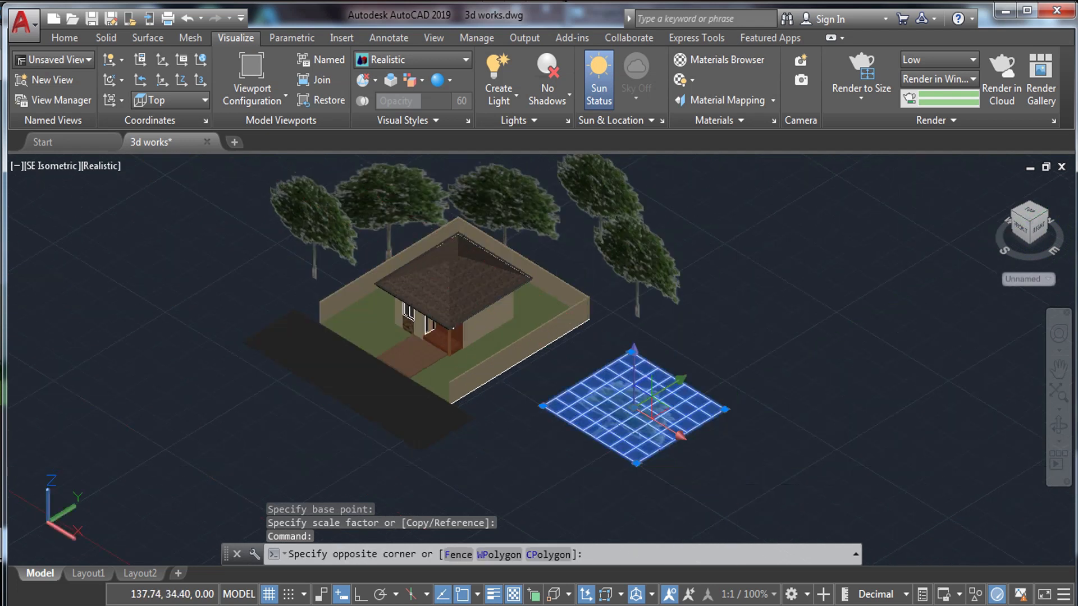
{"action": "left_click", "coordinate": [582, 472]}
{"action": "type", "text": "ro"}
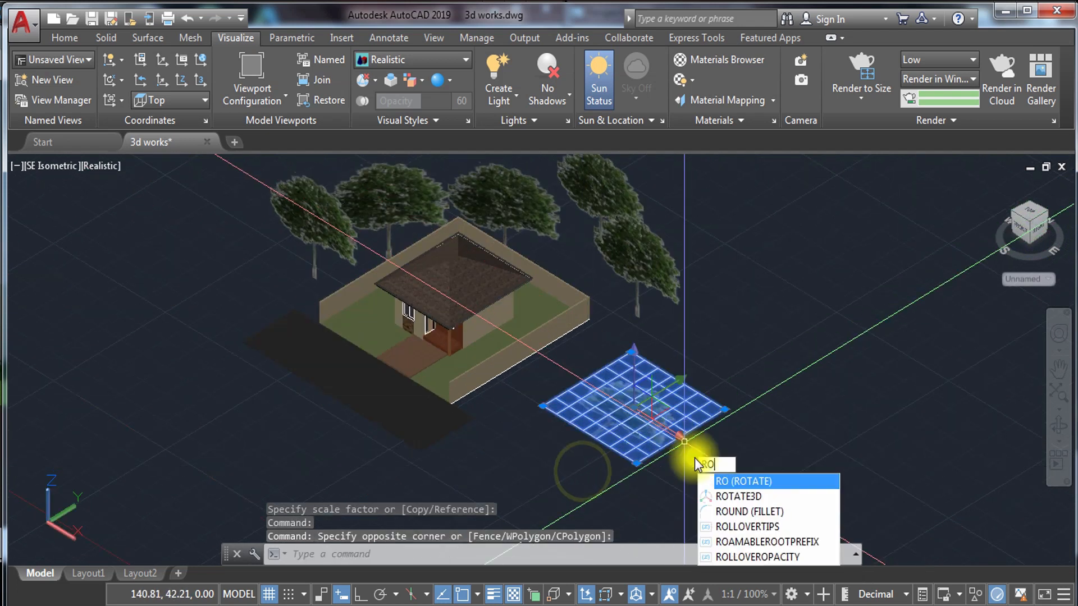
{"action": "key", "text": "Return"}
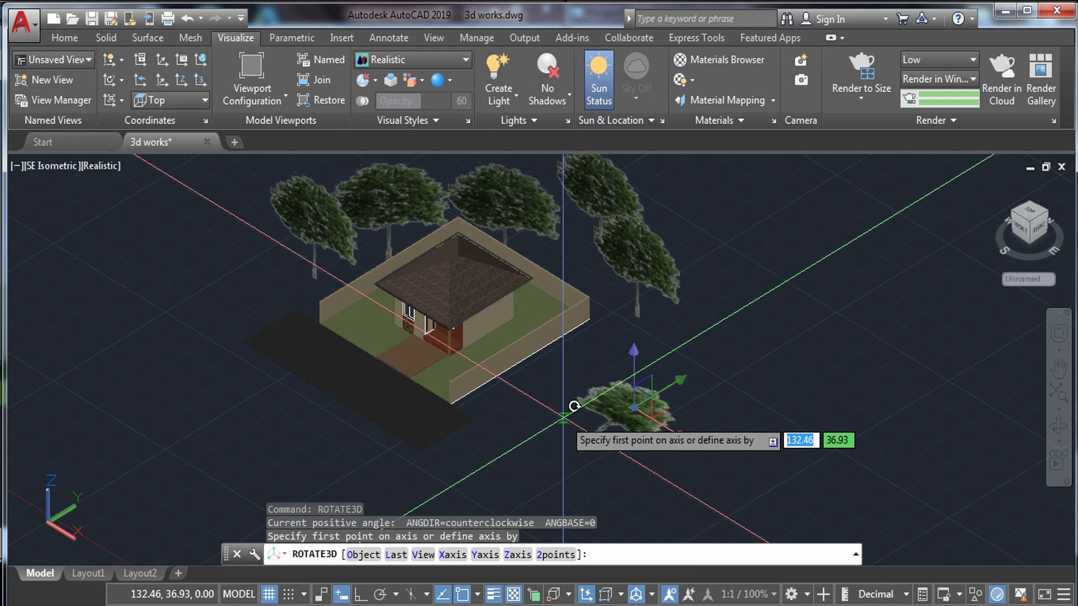
{"action": "left_click", "coordinate": [554, 395]}
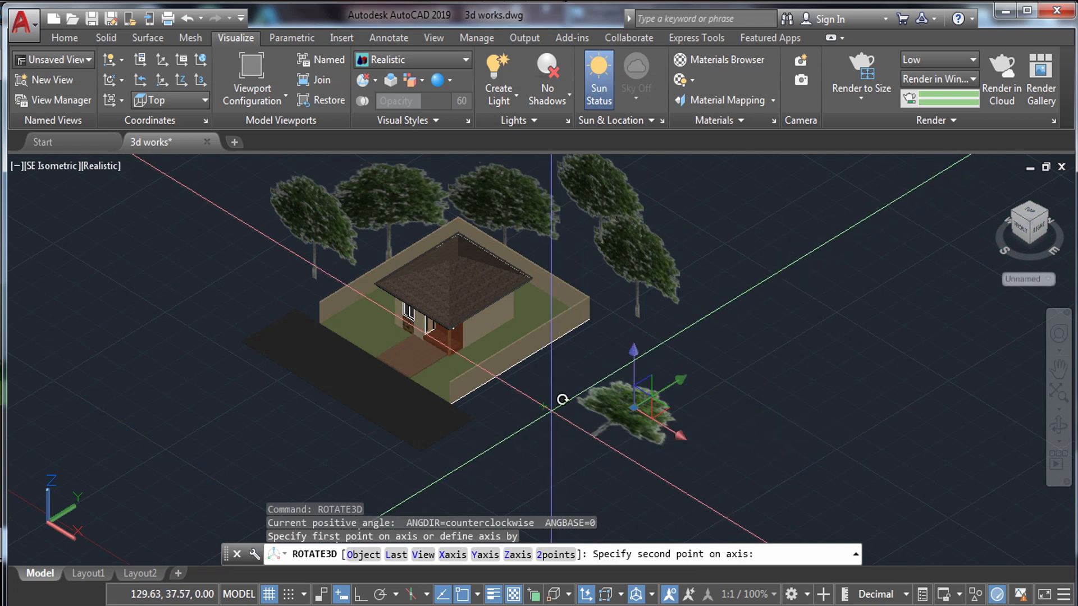
{"action": "left_click", "coordinate": [657, 463]}
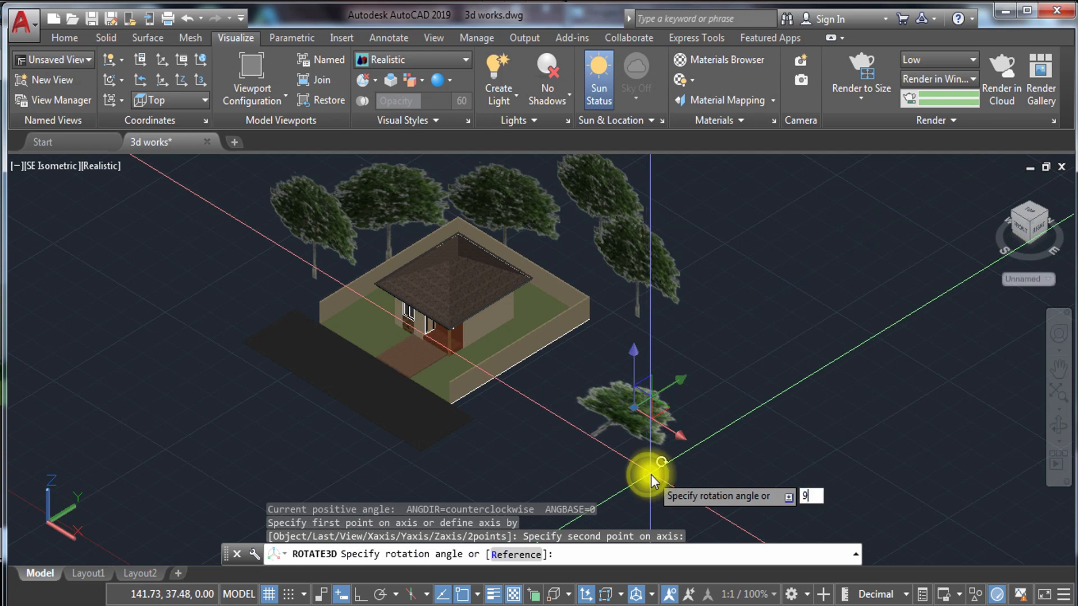
{"action": "type", "text": "90"}
{"action": "key", "text": "Return"}
{"action": "scroll", "coordinate": [596, 421], "scroll_direction": "up", "scroll_amount": 4}
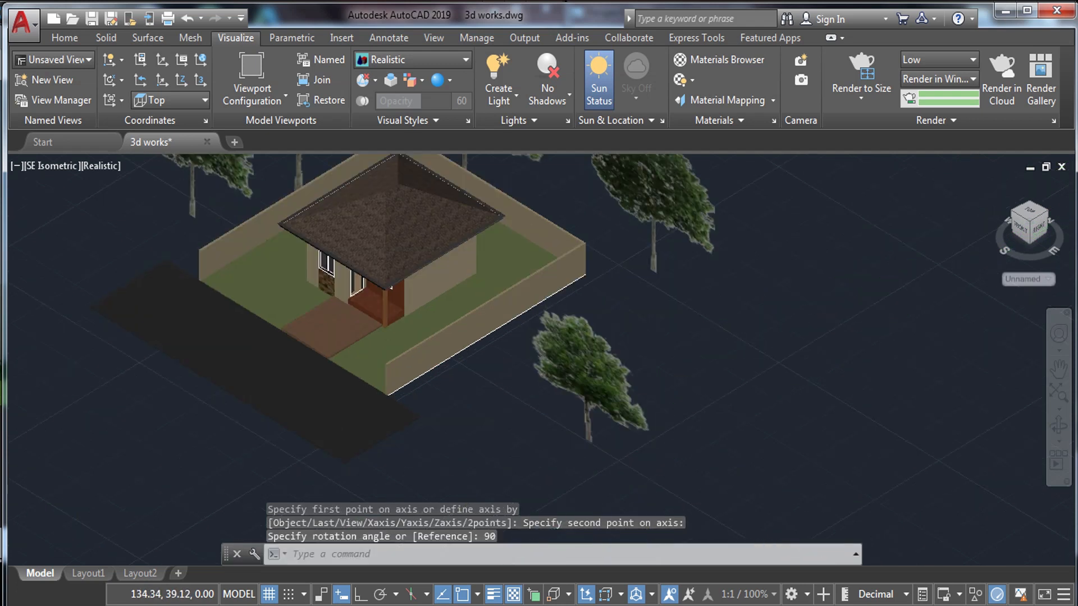
{"action": "left_click", "coordinate": [602, 411]}
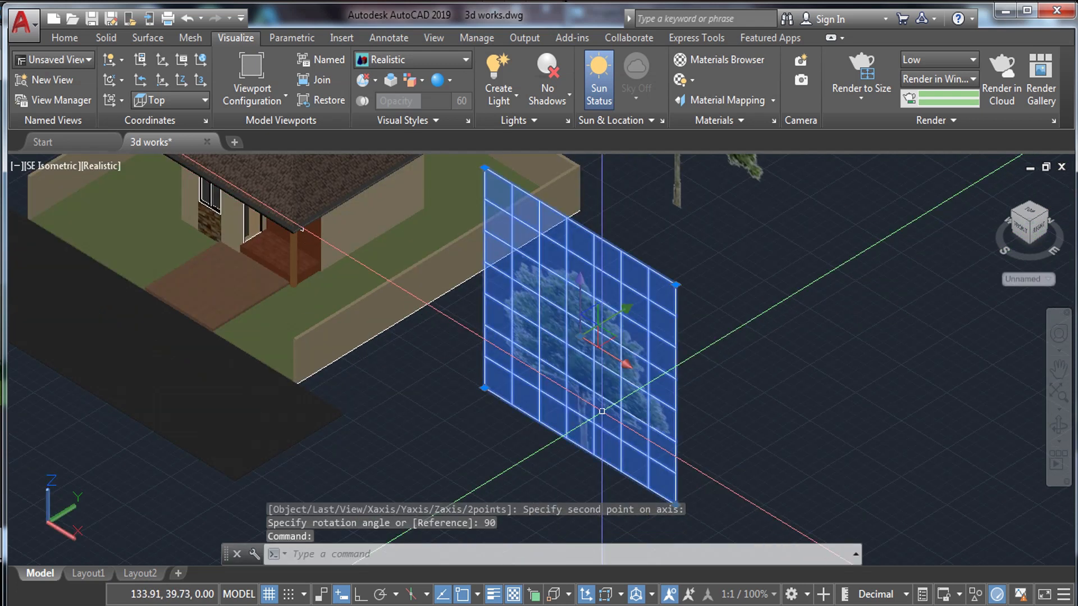
{"action": "scroll", "coordinate": [602, 412], "scroll_direction": "down", "scroll_amount": 5}
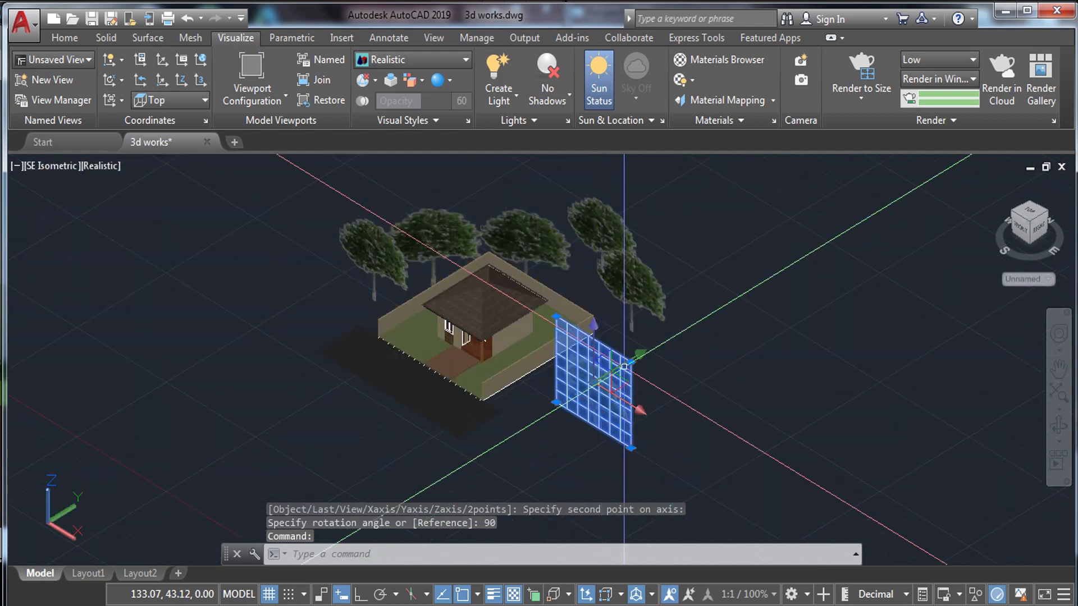
{"action": "left_click", "coordinate": [702, 101]}
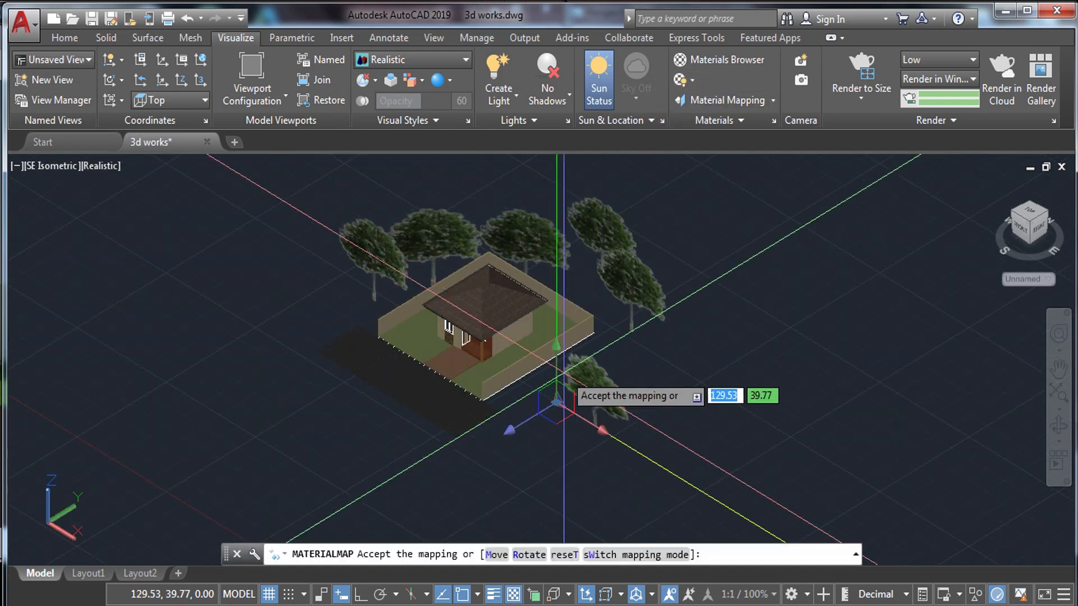
{"action": "scroll", "coordinate": [561, 362], "scroll_direction": "down", "scroll_amount": 6}
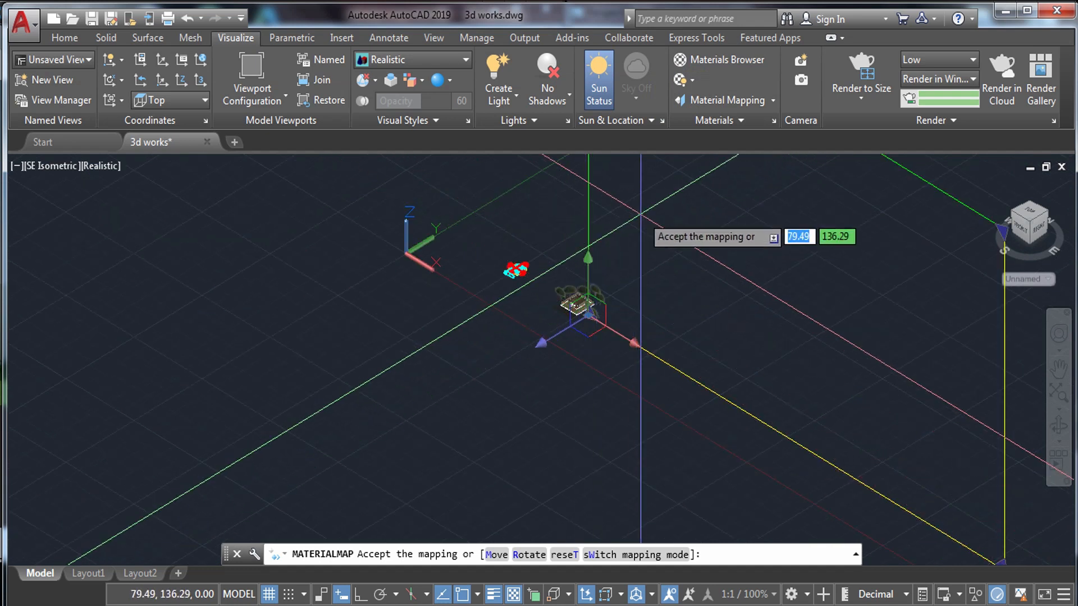
{"action": "scroll", "coordinate": [639, 220], "scroll_direction": "down", "scroll_amount": 2}
{"action": "middle_click_drag", "start_coordinate": [640, 220], "coordinate": [639, 327]}
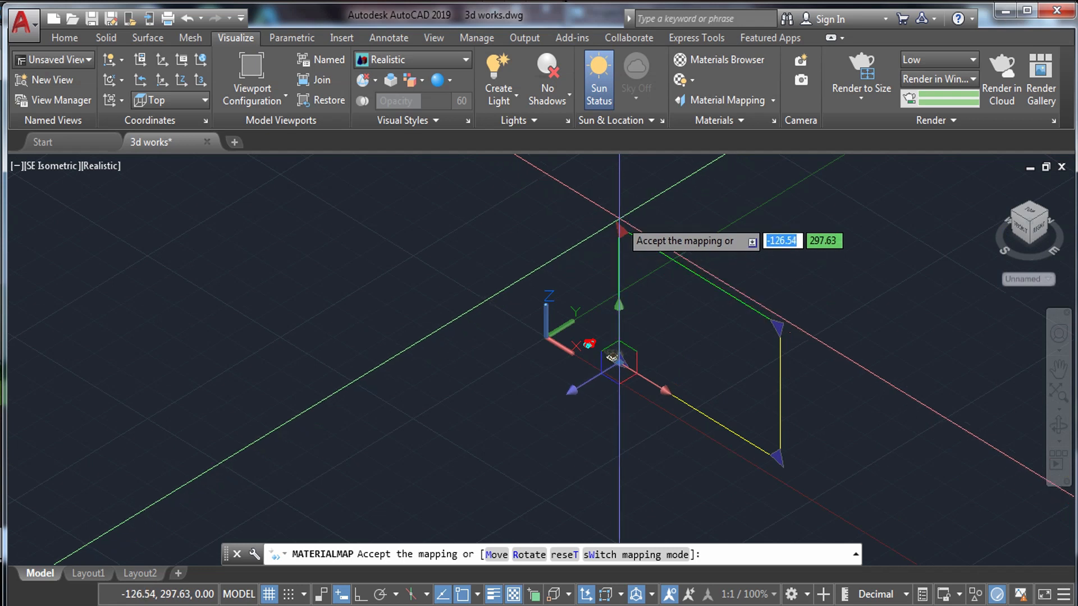
{"action": "key", "text": "Escape"}
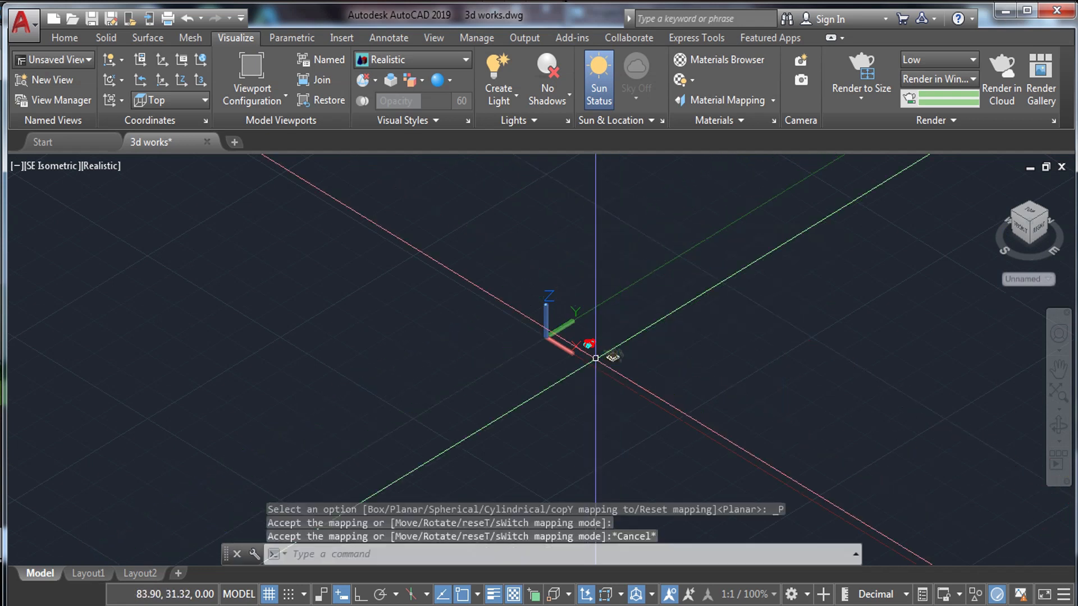
{"action": "scroll", "coordinate": [623, 362], "scroll_direction": "up", "scroll_amount": 5}
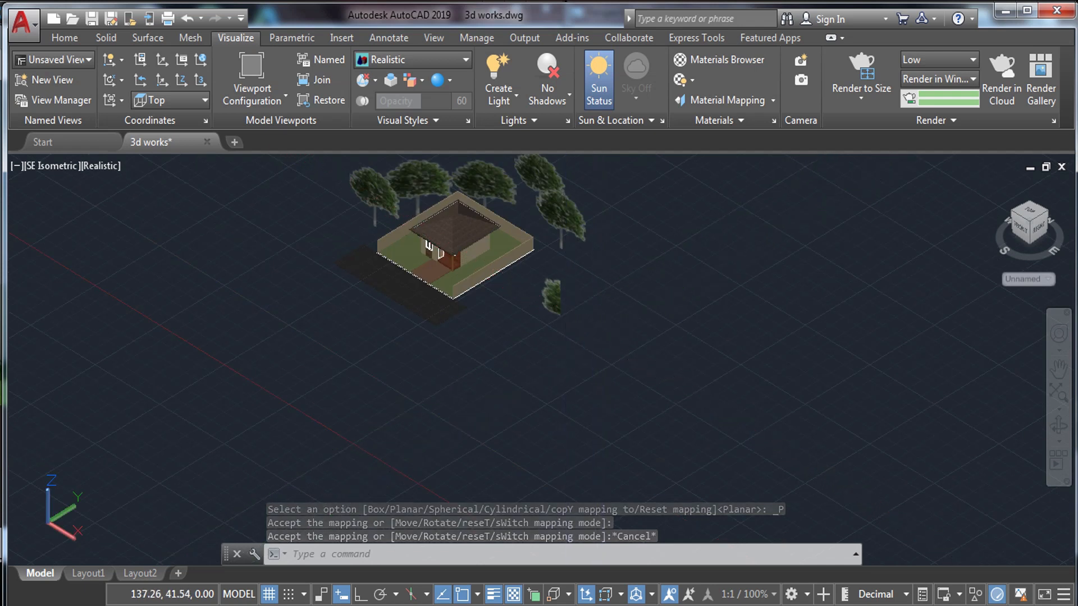
{"action": "scroll", "coordinate": [600, 340], "scroll_direction": "down", "scroll_amount": 8}
{"action": "scroll", "coordinate": [572, 320], "scroll_direction": "up", "scroll_amount": 10}
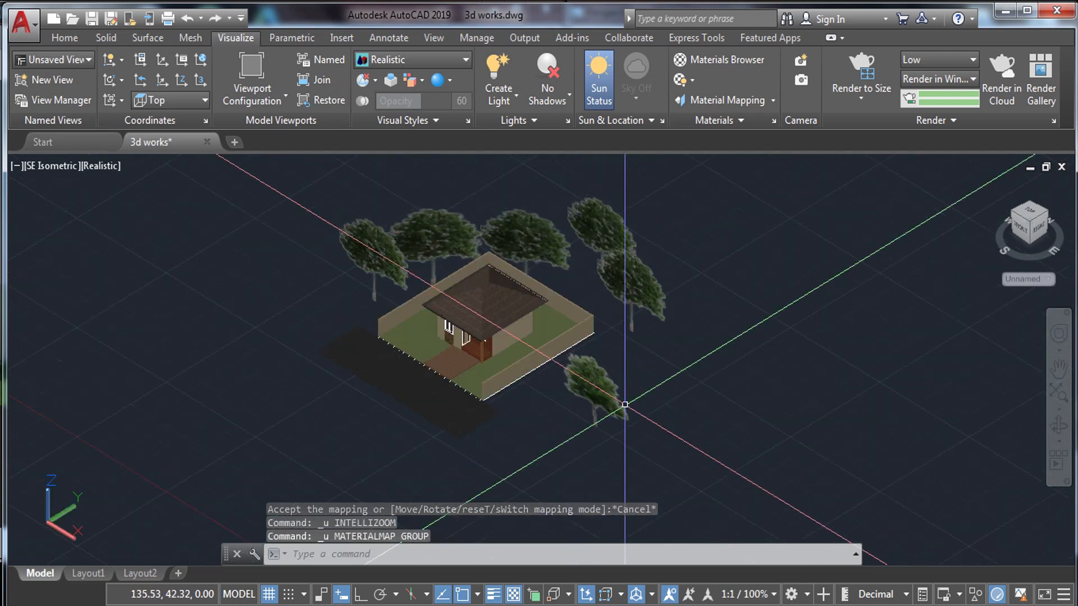
{"action": "left_click", "coordinate": [611, 402]}
{"action": "type", "text": "sc"}
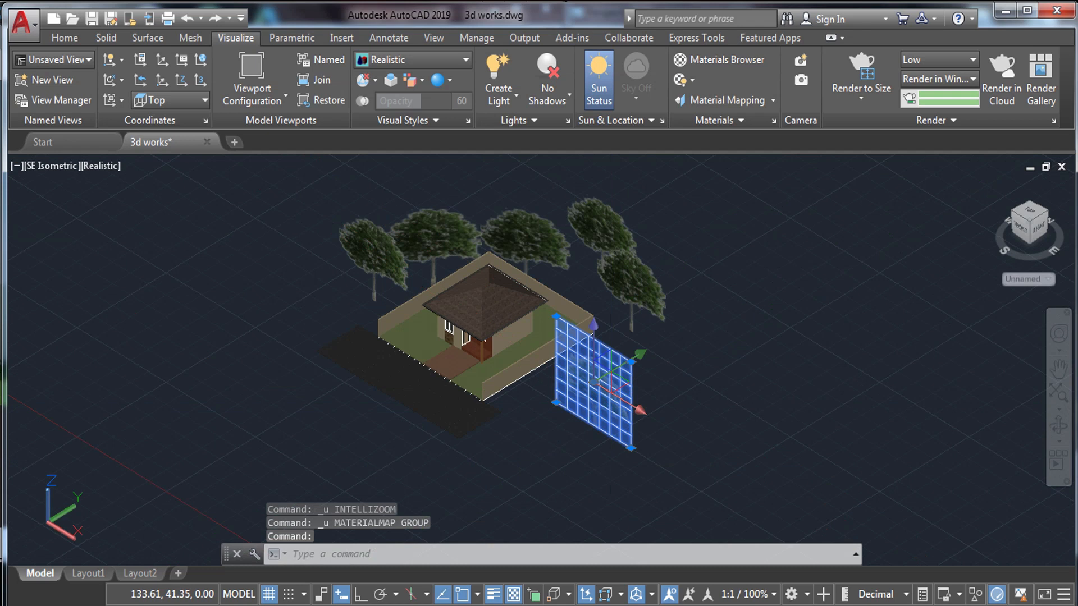
{"action": "key", "text": "Return"}
{"action": "left_click", "coordinate": [556, 402]}
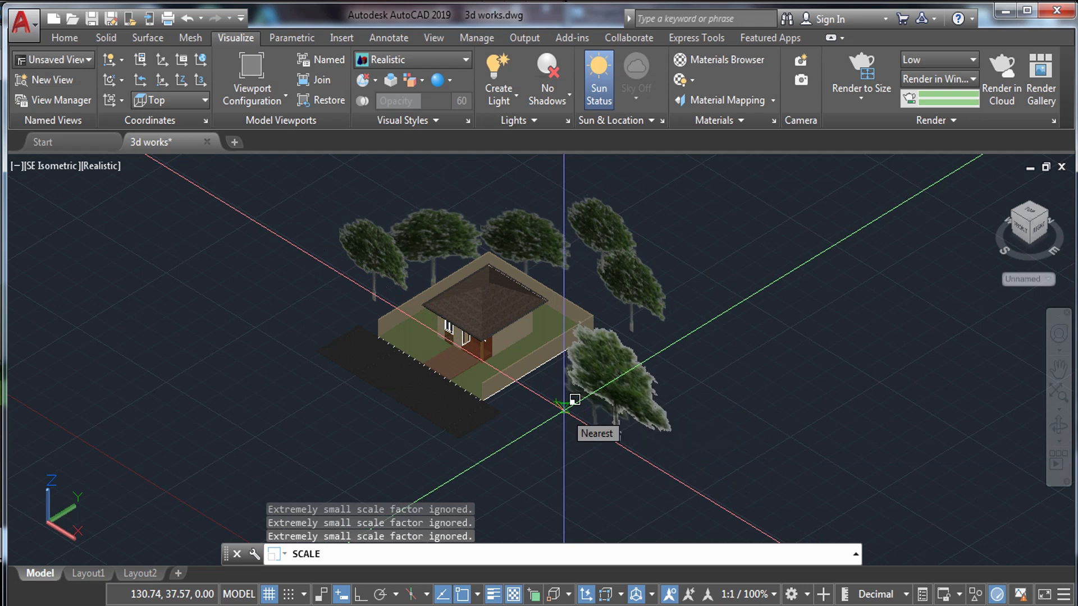
{"action": "key", "text": "Escape"}
Scale the upright tree surface up by a factor of about 1.7 from its lower-left corner
{"action": "scroll", "coordinate": [561, 404], "scroll_direction": "up", "scroll_amount": 3}
{"action": "type", "text": "sc"}
{"action": "left_click", "coordinate": [594, 414]}
{"action": "key", "text": "Return"}
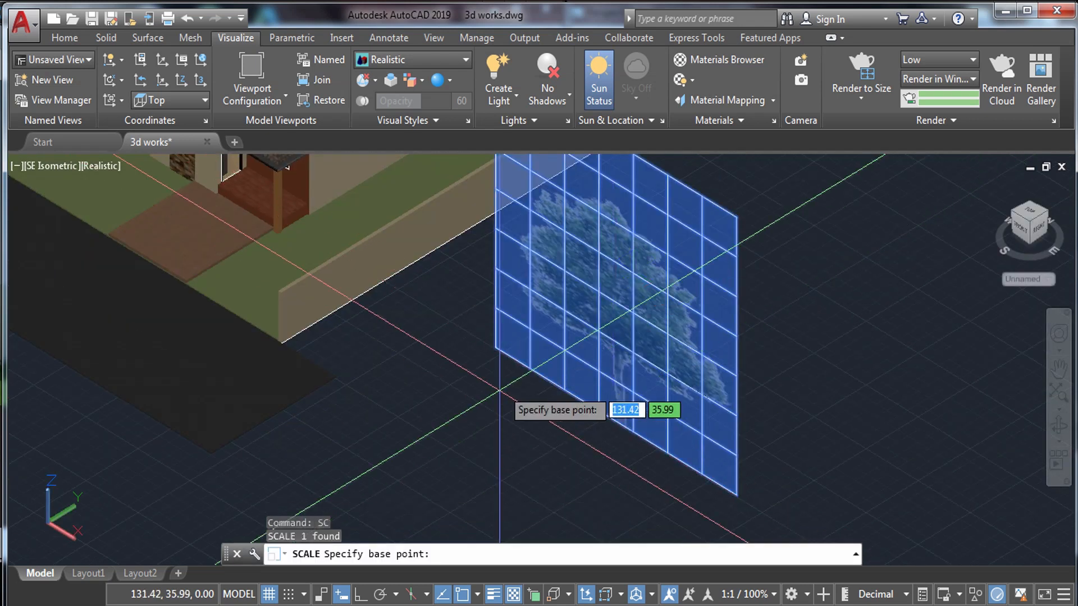
{"action": "left_click", "coordinate": [496, 346]}
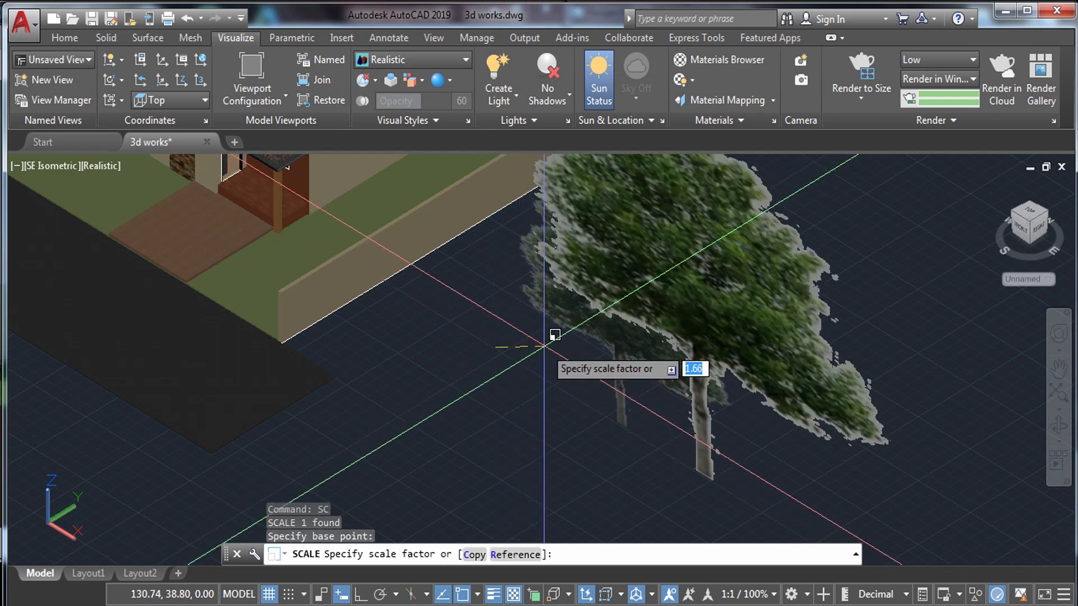
{"action": "left_click", "coordinate": [546, 347]}
{"action": "scroll", "coordinate": [550, 348], "scroll_direction": "down", "scroll_amount": 3}
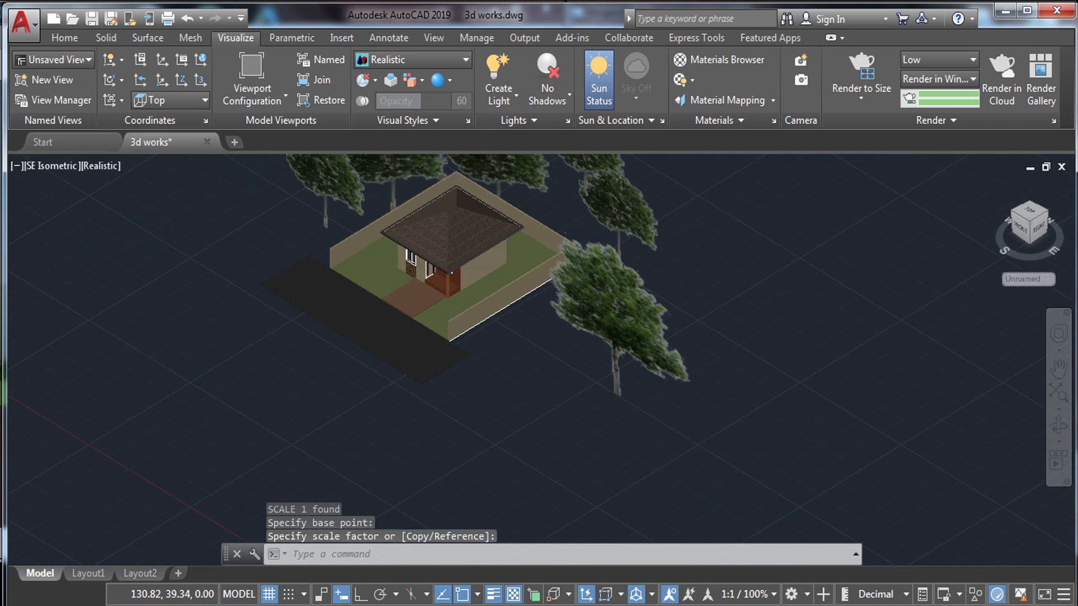
Switch the visual style to 2D Wireframe so the full outlines of the tree surfaces are shown
{"action": "middle_click_drag", "start_coordinate": [604, 385], "coordinate": [632, 378]}
{"action": "scroll", "coordinate": [644, 349], "scroll_direction": "up", "scroll_amount": 4}
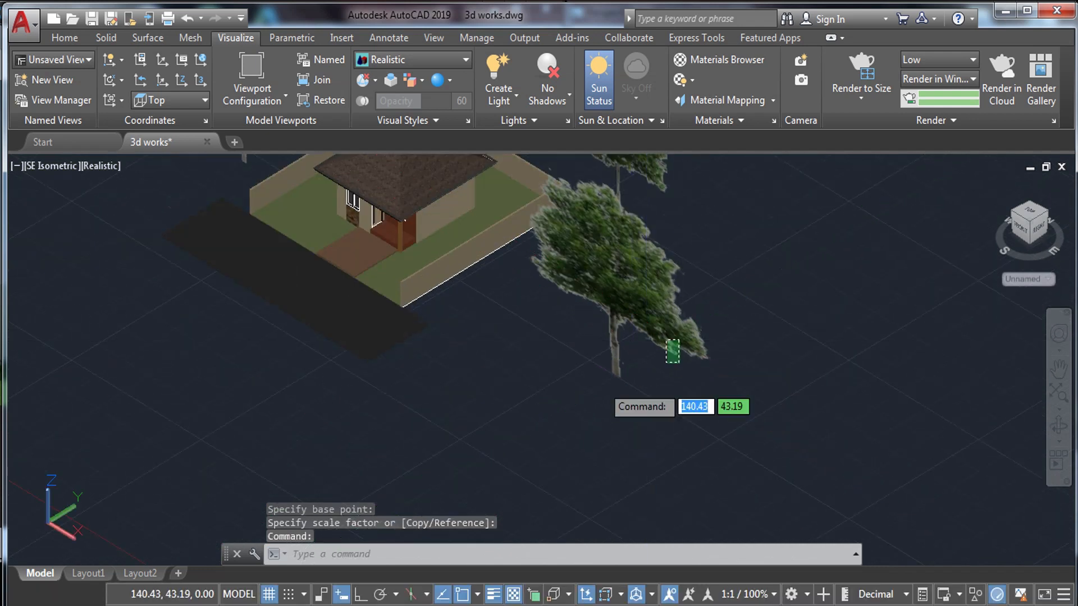
{"action": "left_click", "coordinate": [644, 348]}
{"action": "left_click", "coordinate": [108, 166]}
{"action": "left_click", "coordinate": [163, 208]}
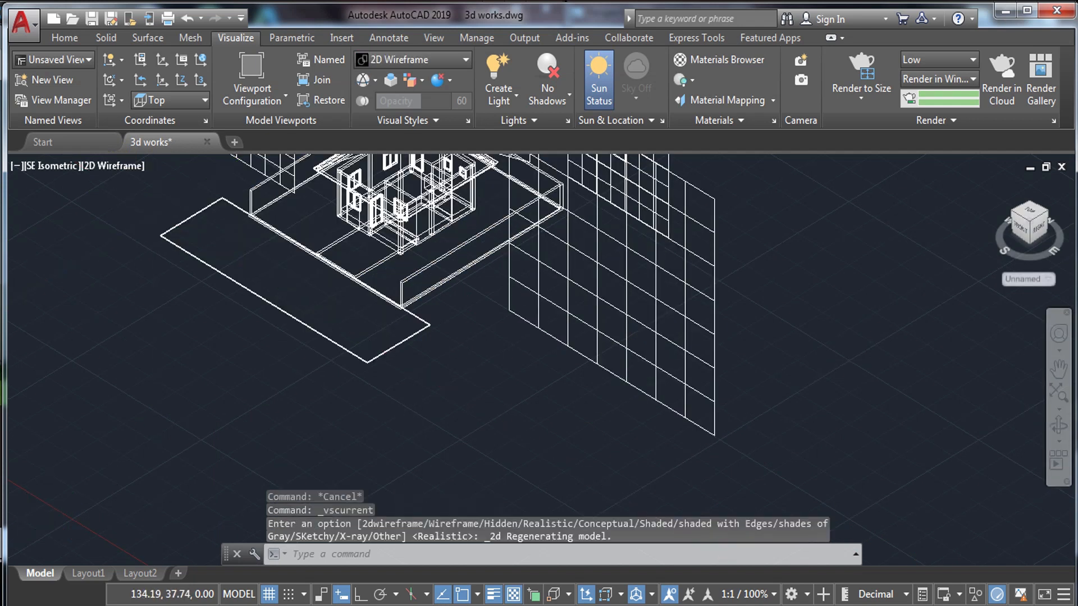
Copy the large tree surface from its base edge to the opposite side of the plot, beside the road
{"action": "scroll", "coordinate": [645, 372], "scroll_direction": "down", "scroll_amount": 3}
{"action": "left_click", "coordinate": [646, 372]}
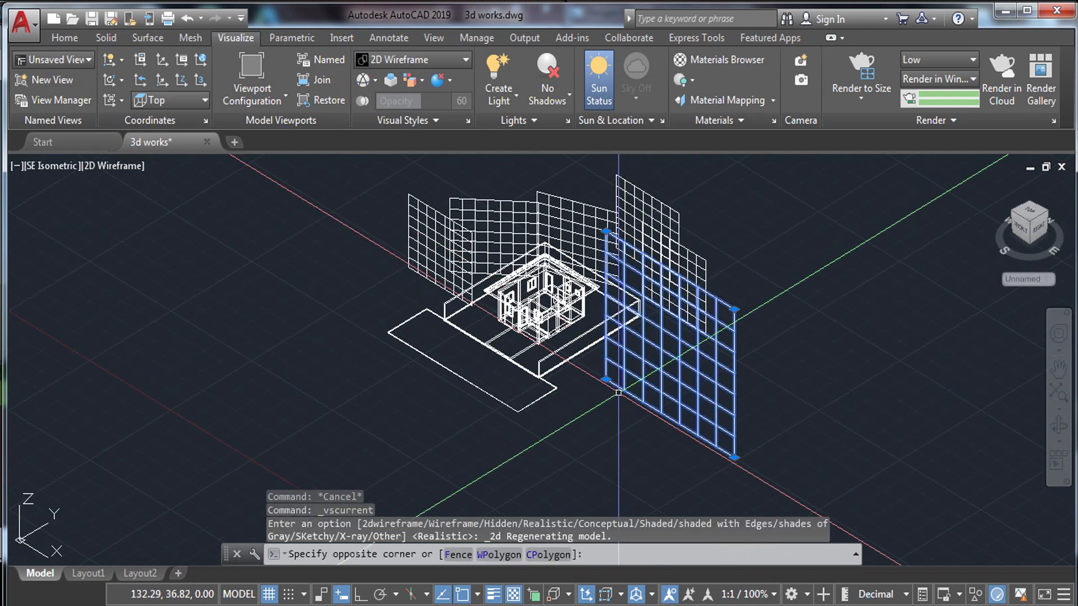
{"action": "left_click", "coordinate": [725, 398]}
{"action": "type", "text": "CO"}
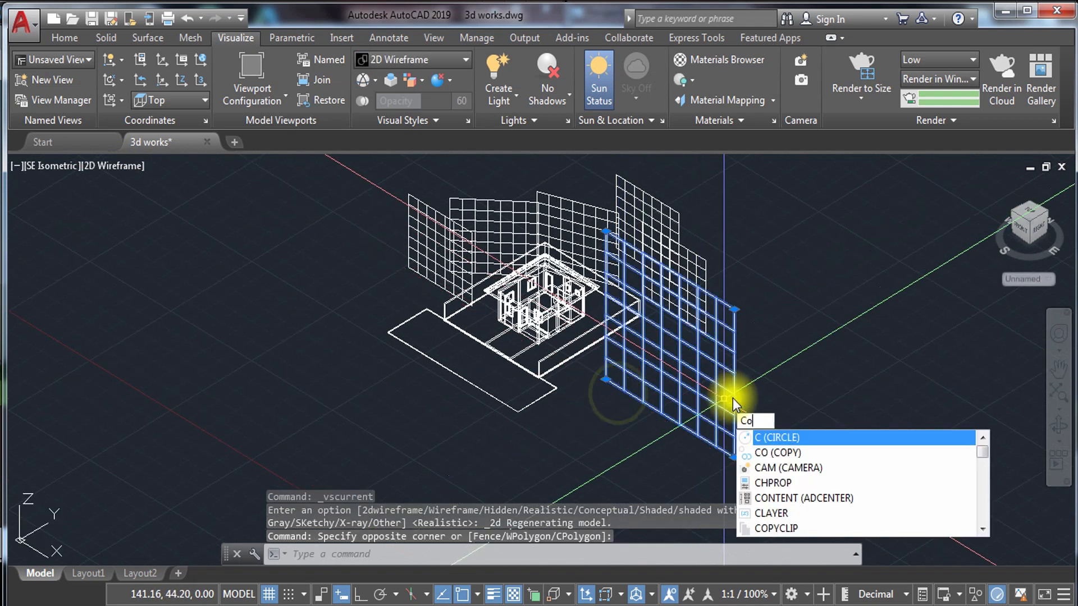
{"action": "key", "text": "Return"}
{"action": "left_click", "coordinate": [663, 416]}
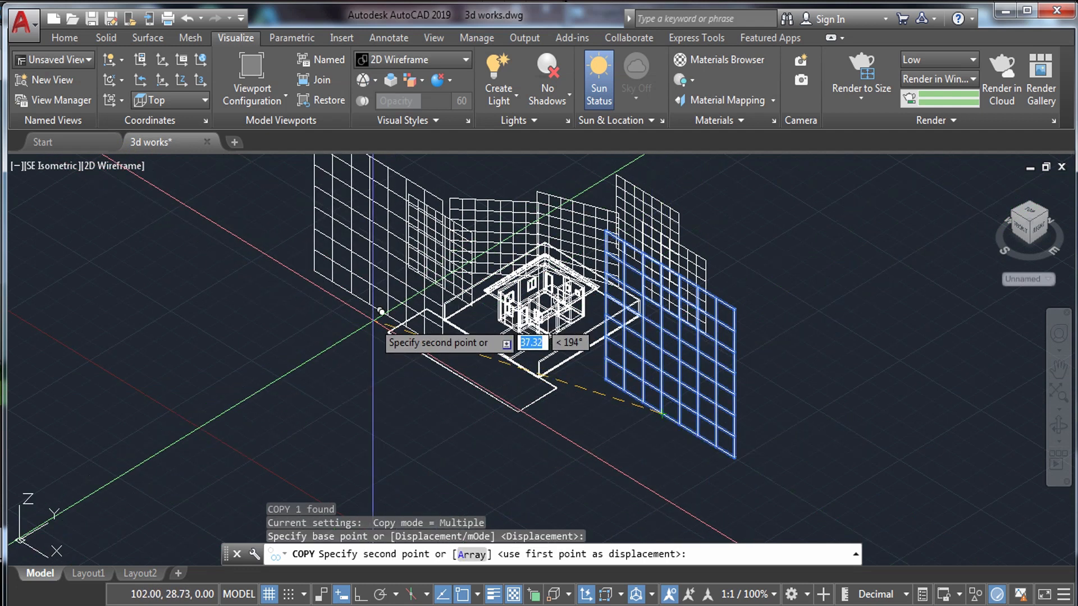
{"action": "left_click", "coordinate": [376, 317]}
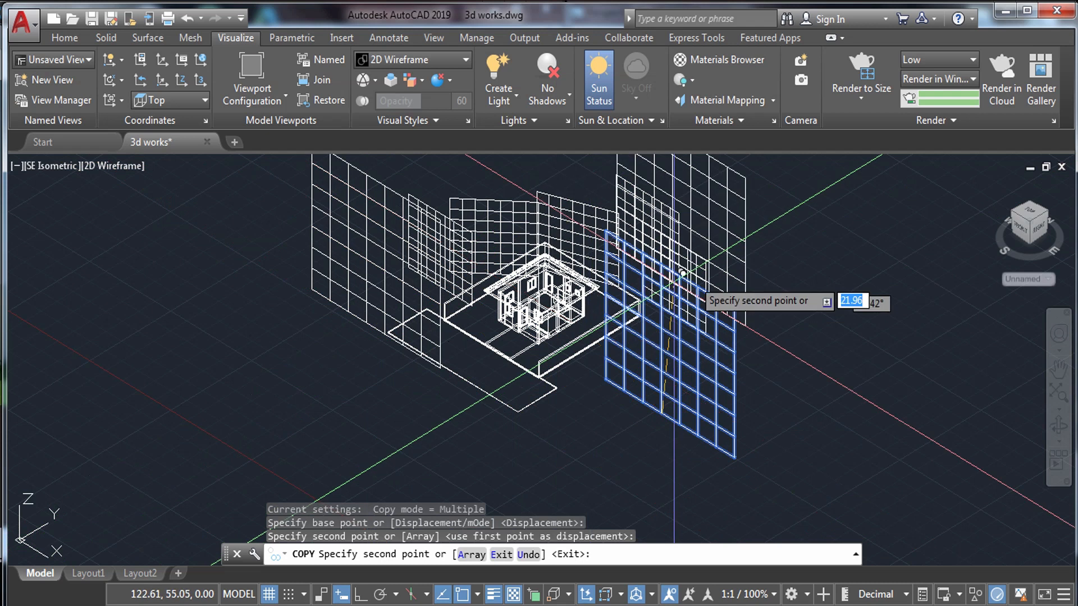
Place three more copies of the large tree surface behind the smaller trees around the plot's back and far side, and end the copying
{"action": "scroll", "coordinate": [730, 292], "scroll_direction": "up", "scroll_amount": 5}
{"action": "left_click", "coordinate": [769, 270]}
{"action": "scroll", "coordinate": [783, 337], "scroll_direction": "down", "scroll_amount": 6}
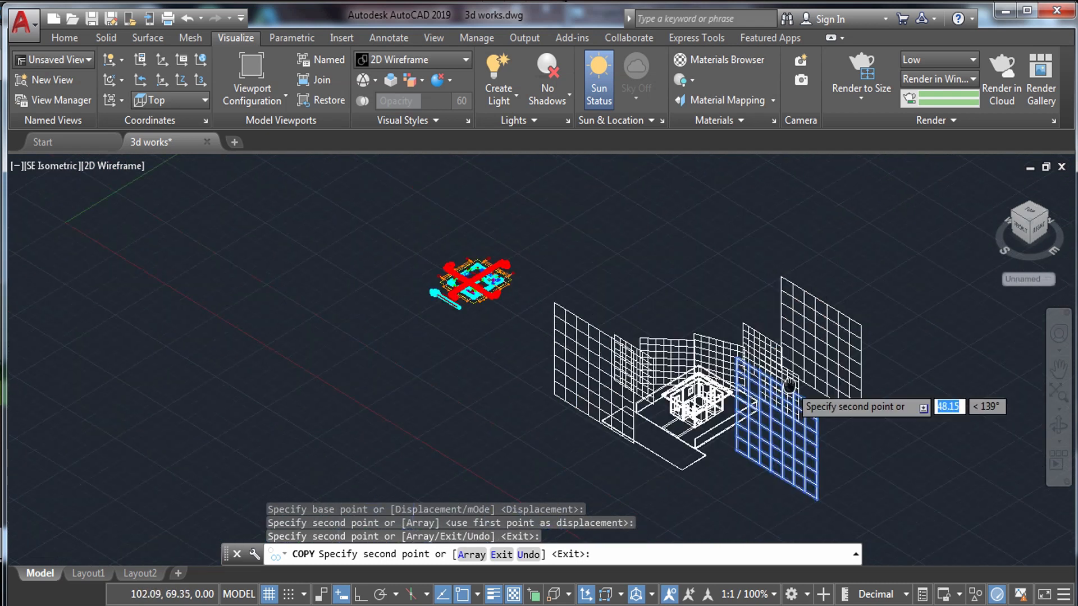
{"action": "left_click", "coordinate": [664, 312]}
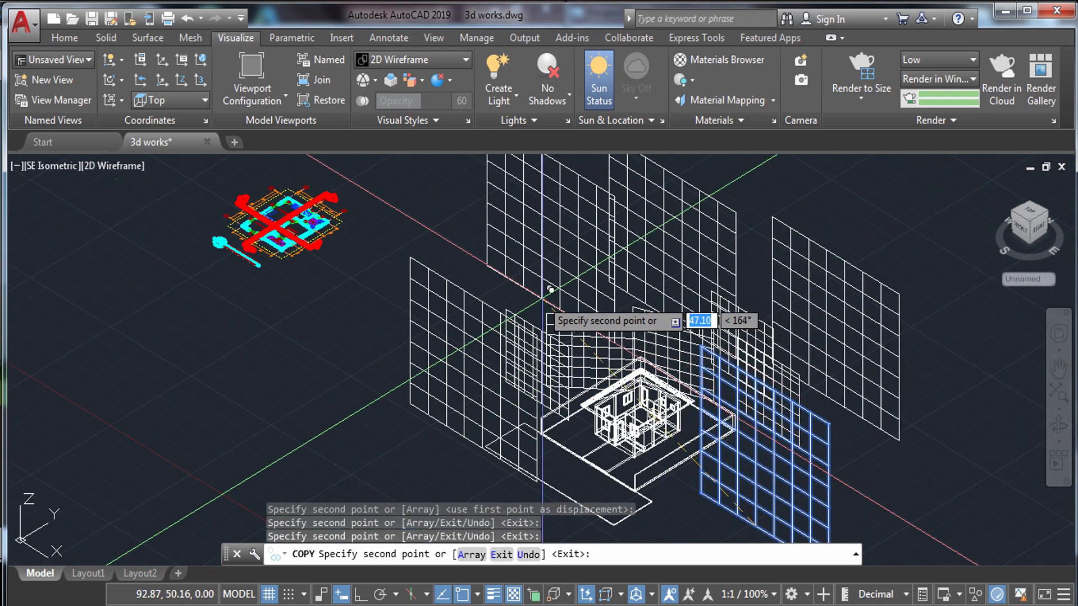
{"action": "left_click", "coordinate": [542, 295]}
{"action": "key", "text": "Escape"}
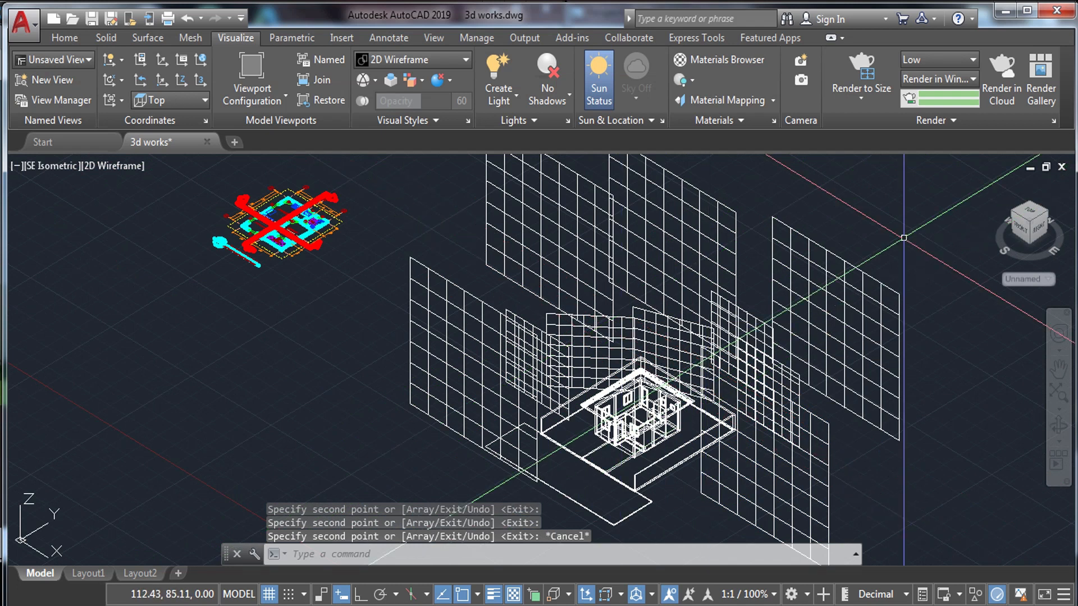
Set the visual style back to Realistic and change the view projection to Perspective
{"action": "middle_click_drag", "start_coordinate": [837, 469], "coordinate": [865, 352]}
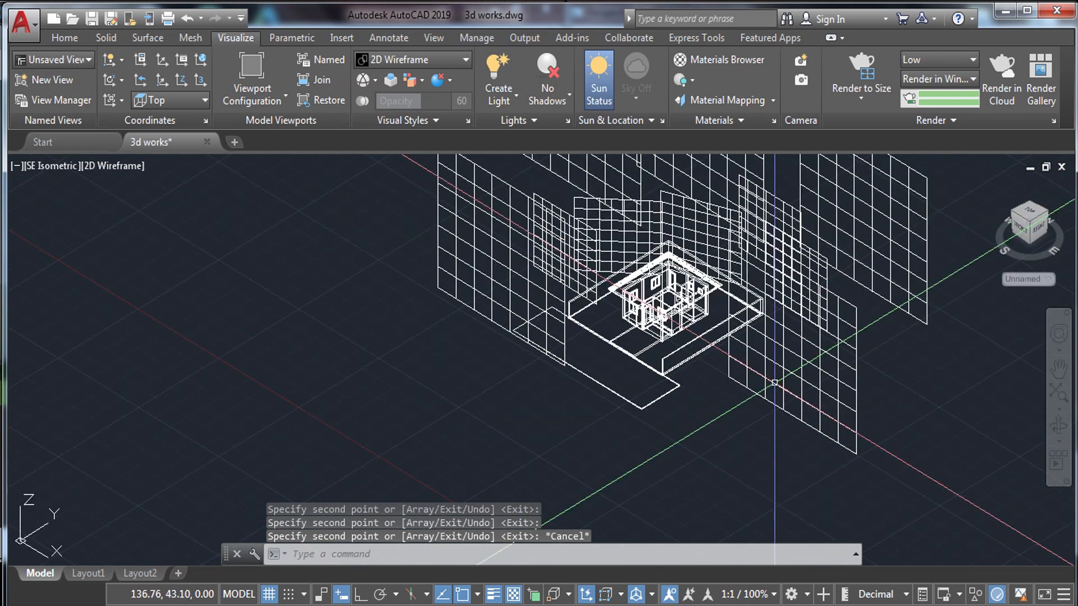
{"action": "left_click", "coordinate": [128, 169]}
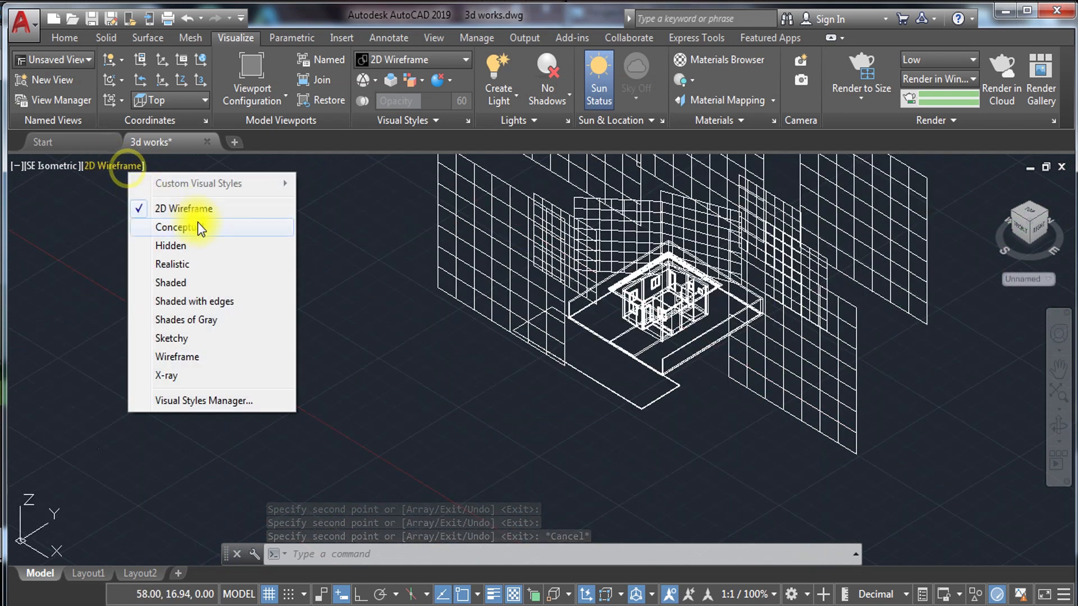
{"action": "left_click", "coordinate": [199, 209]}
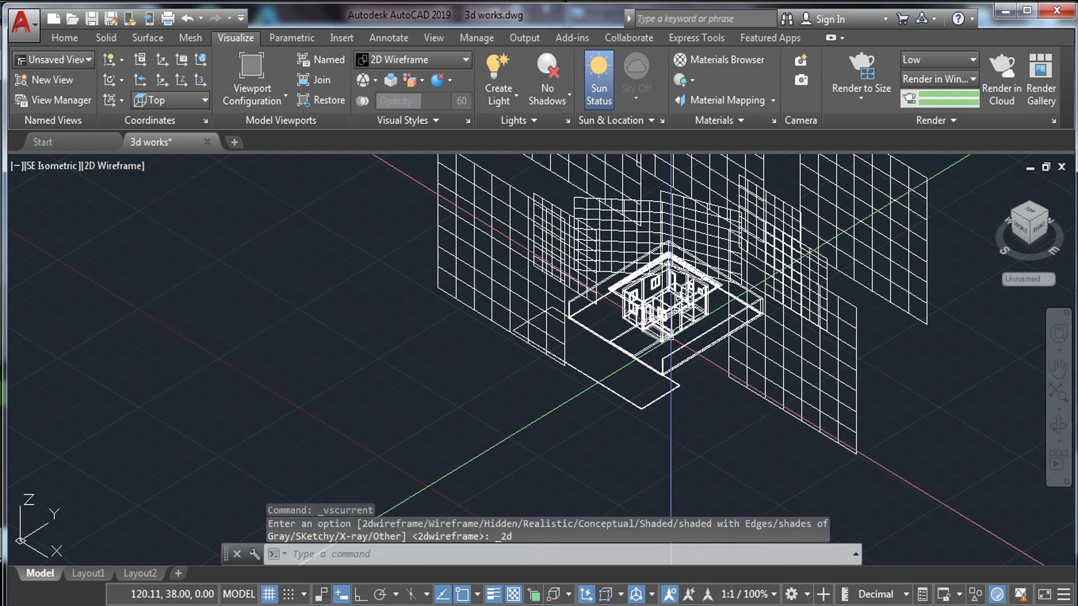
{"action": "left_click", "coordinate": [96, 164]}
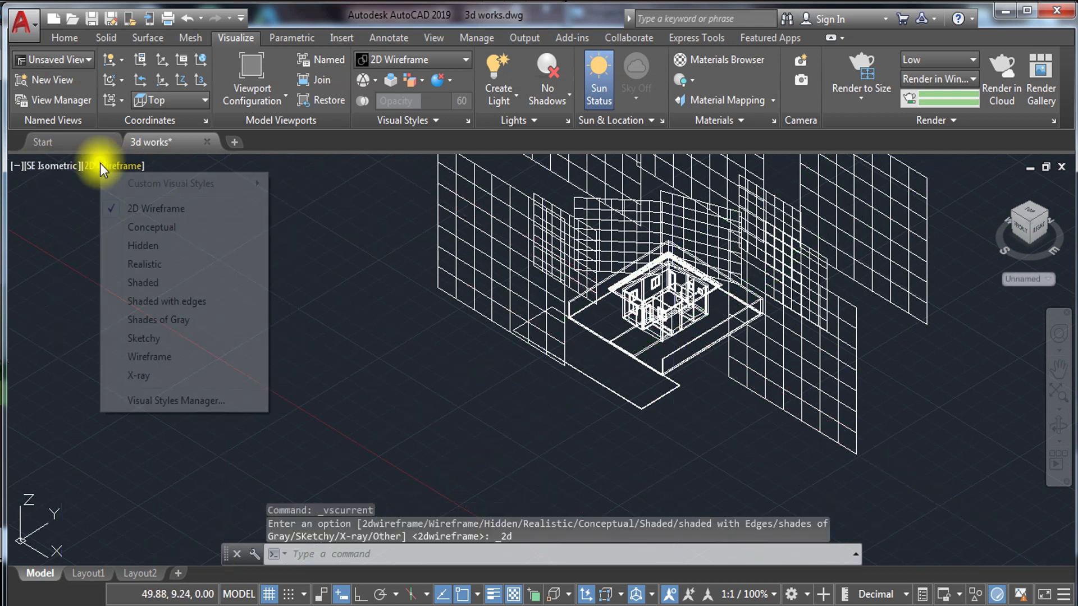
{"action": "left_click", "coordinate": [173, 271]}
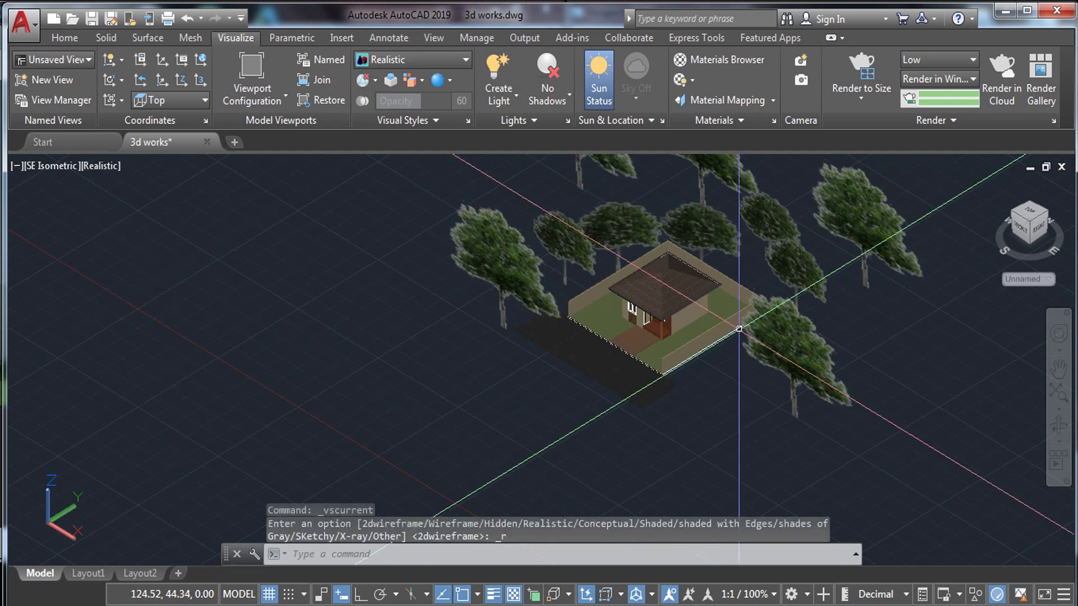
{"action": "right_click", "coordinate": [1032, 235]}
{"action": "left_click", "coordinate": [955, 291]}
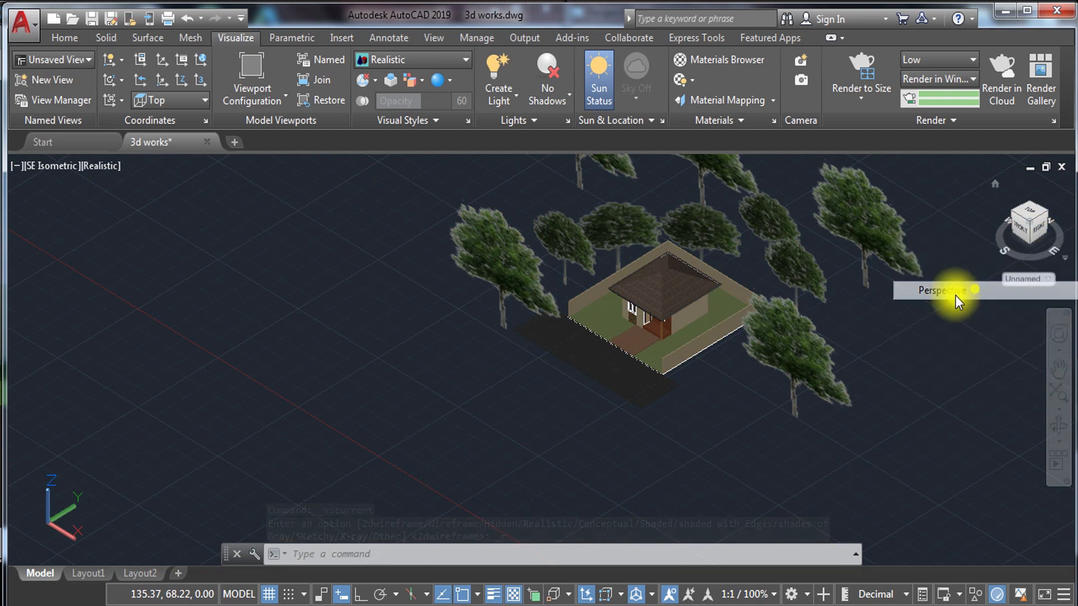
Frame a close, low perspective view of the house's front, with the road before it and the trees behind
{"action": "middle_click_drag", "start_coordinate": [669, 294], "coordinate": [716, 378], "text": "shift"}
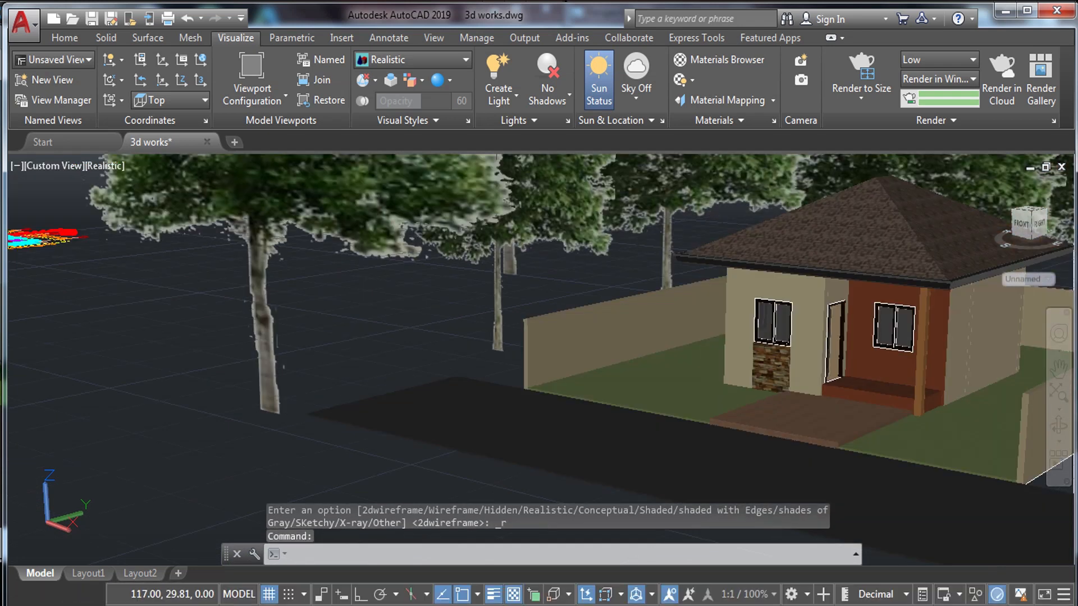
{"action": "scroll", "coordinate": [880, 377], "scroll_direction": "up", "scroll_amount": 3}
{"action": "middle_click_drag", "start_coordinate": [879, 377], "coordinate": [612, 390]}
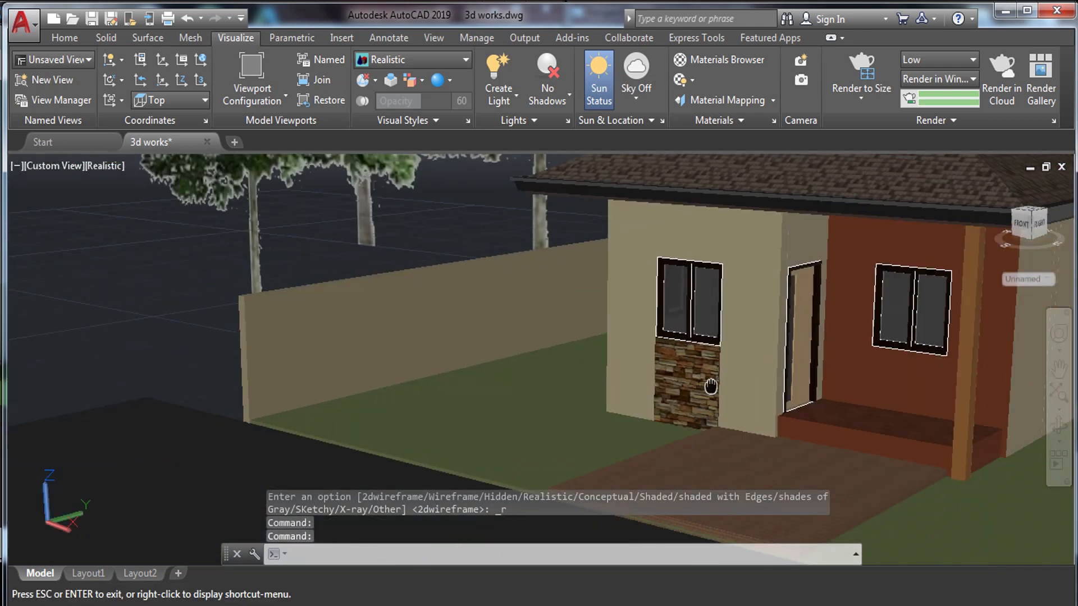
{"action": "middle_click_drag", "start_coordinate": [701, 392], "coordinate": [645, 409], "text": "shift"}
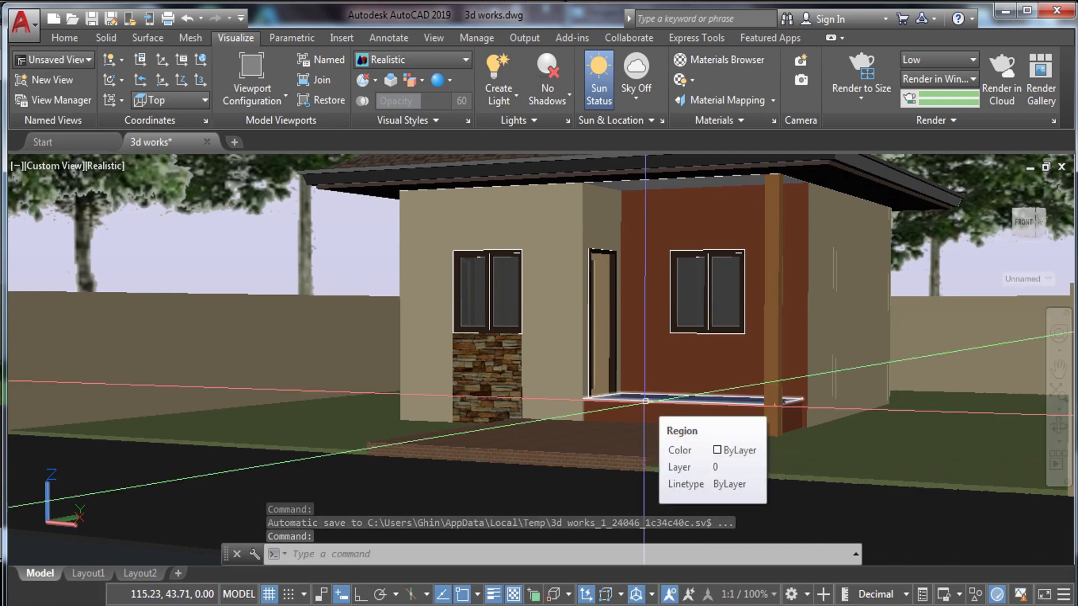
Turn on Full Shadows and set the sky to Sky Background and Illumination
{"action": "left_click", "coordinate": [544, 94]}
{"action": "left_click", "coordinate": [575, 119]}
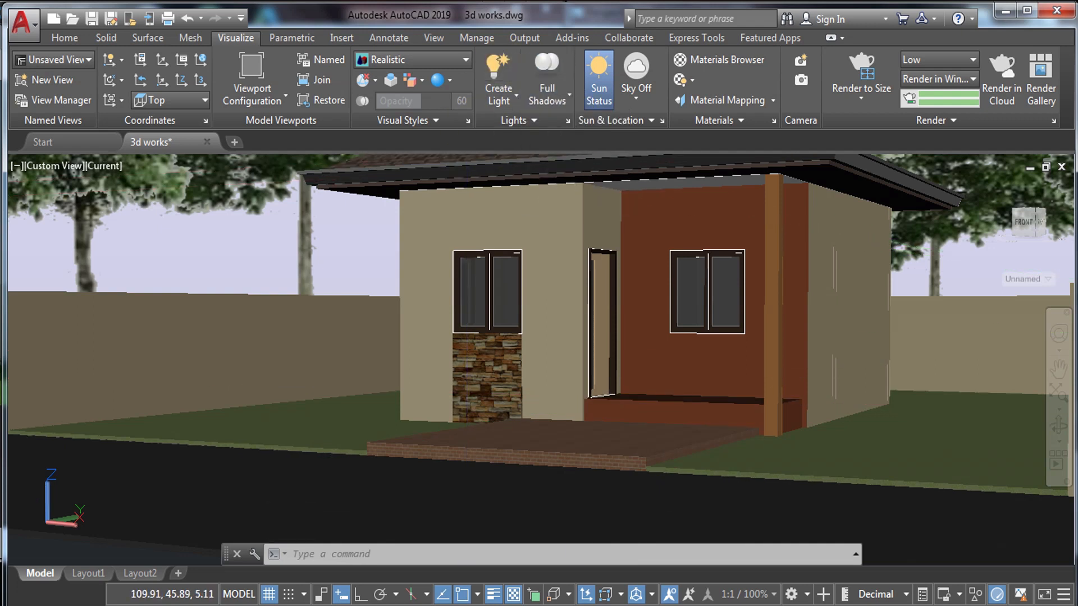
{"action": "left_click", "coordinate": [629, 98]}
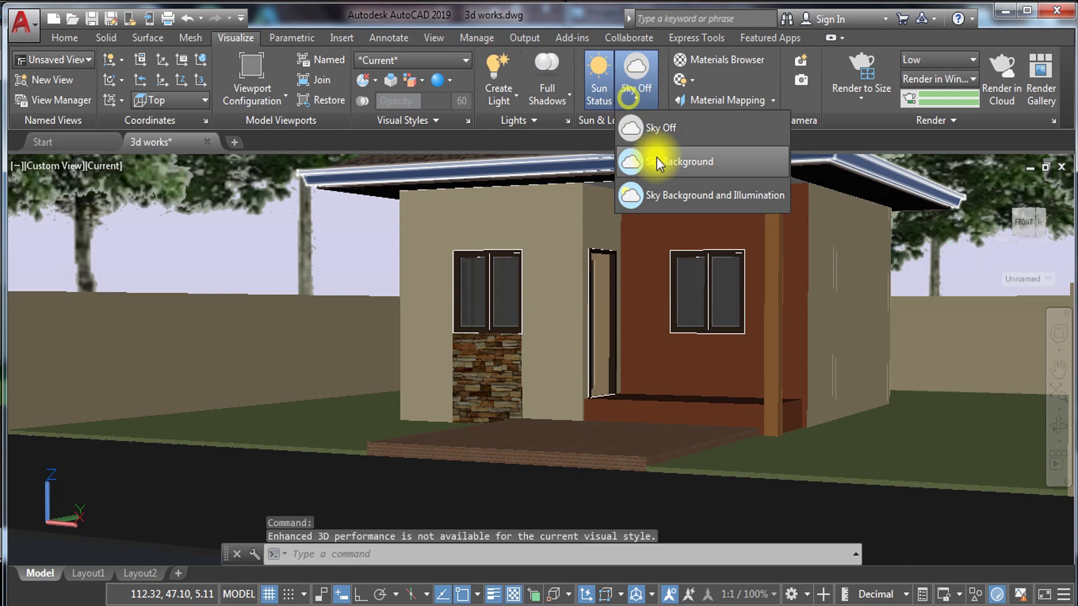
{"action": "left_click", "coordinate": [664, 192]}
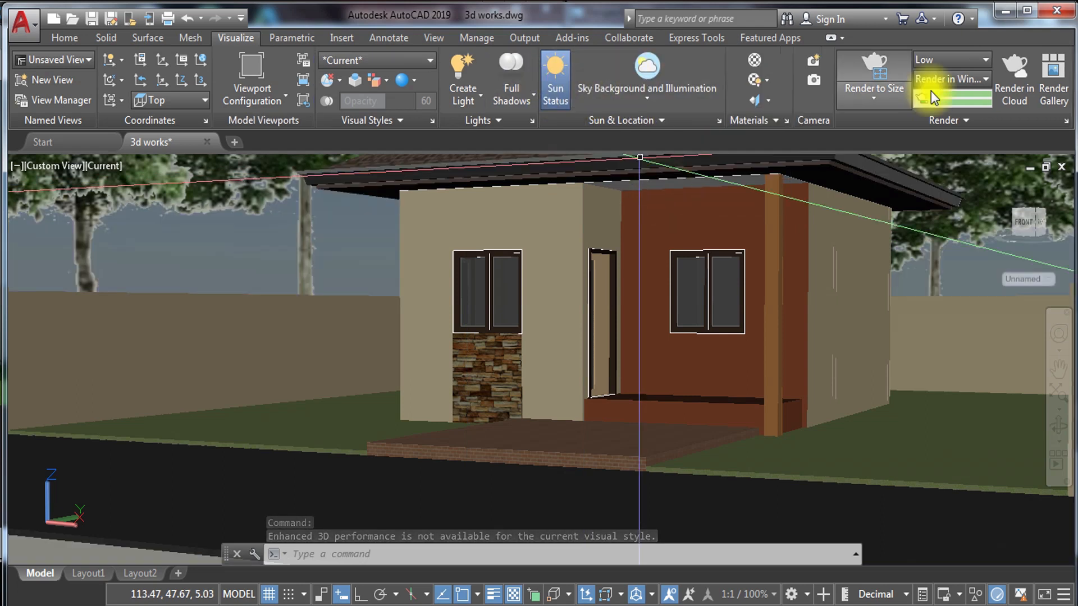
Set the render preset to Medium and render the house view in the render window
{"action": "left_click", "coordinate": [952, 60]}
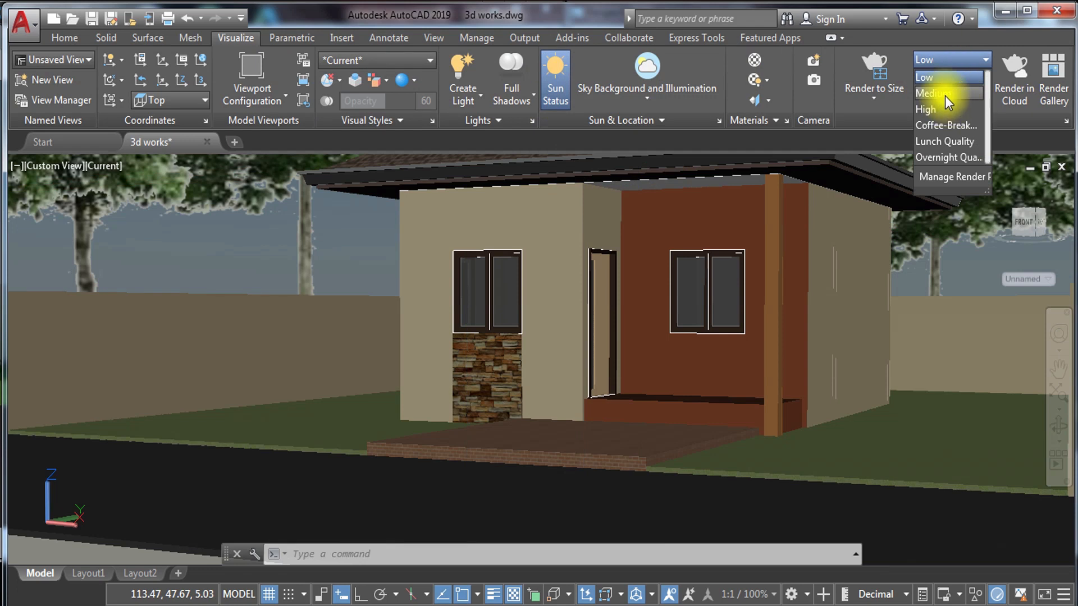
{"action": "left_click", "coordinate": [945, 95]}
{"action": "left_click", "coordinate": [864, 59]}
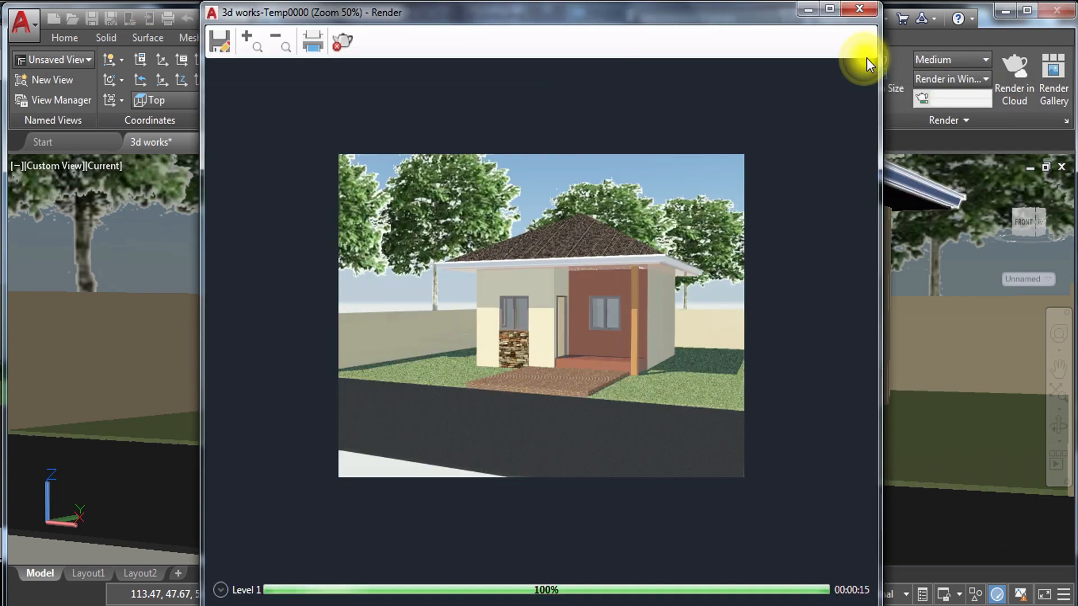